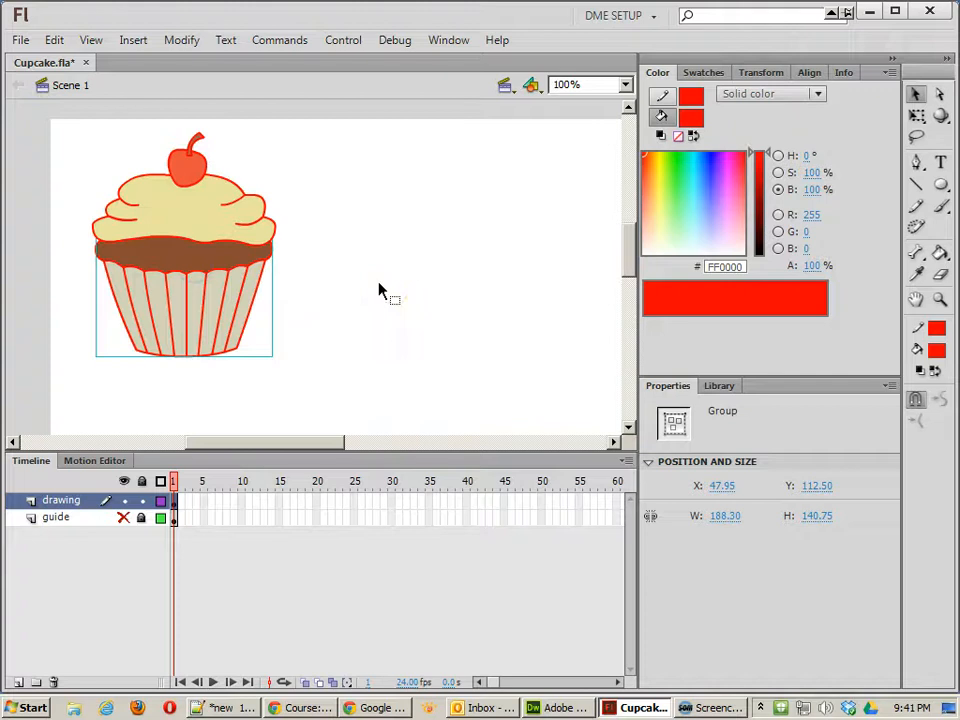
Switch to Chrome, copy the photo of red-rose cupcakes from Google Images, and return to Cupcake.fla in Flash.
click(203, 205)
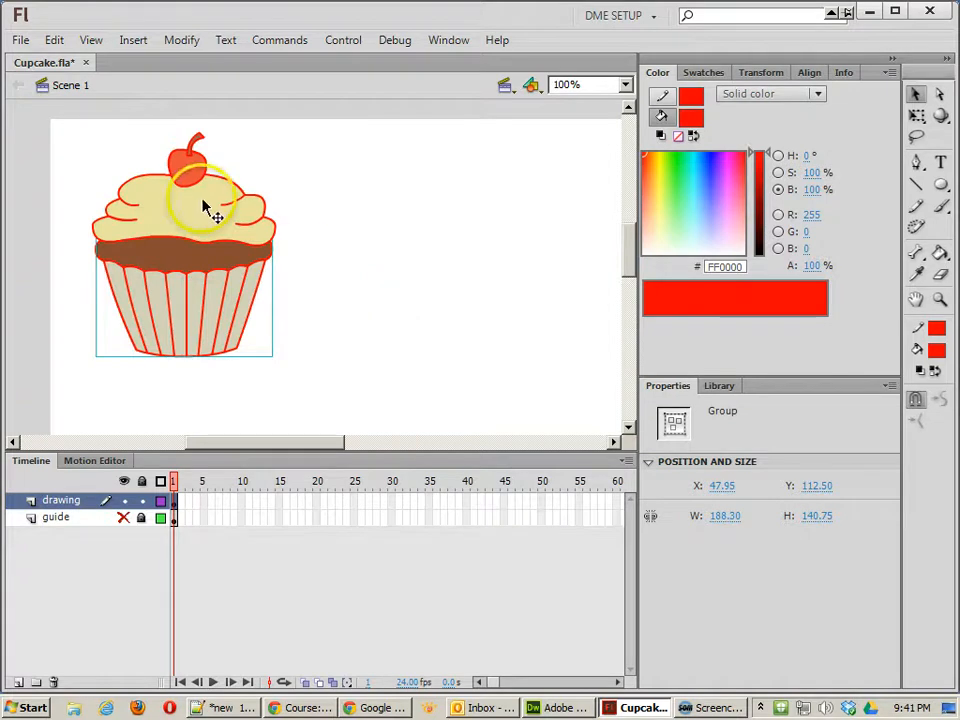
click(397, 710)
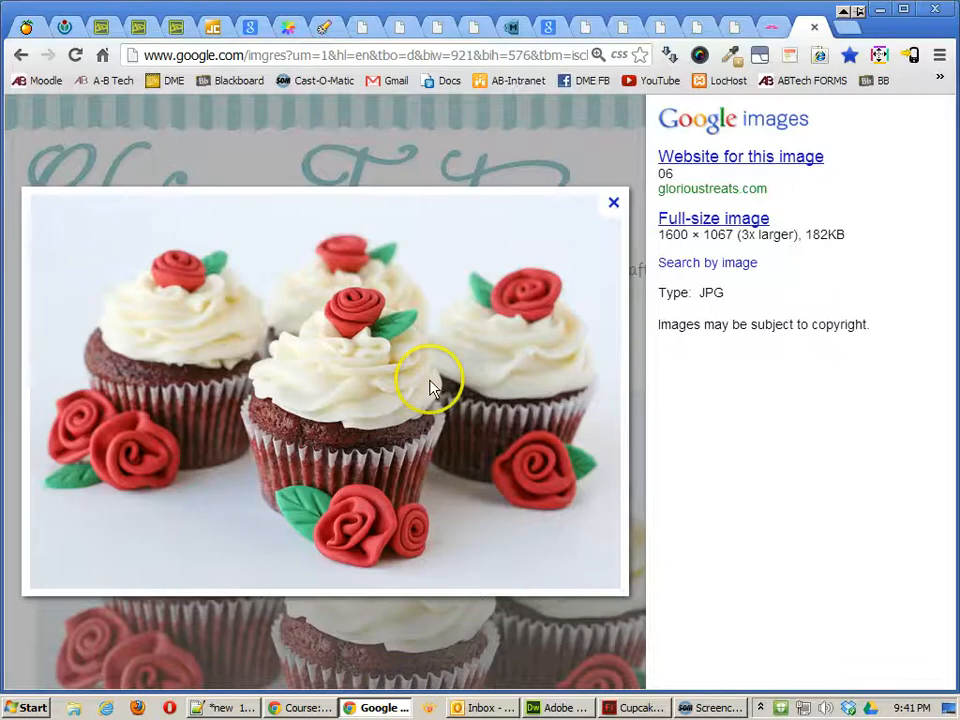
right_click(350, 381)
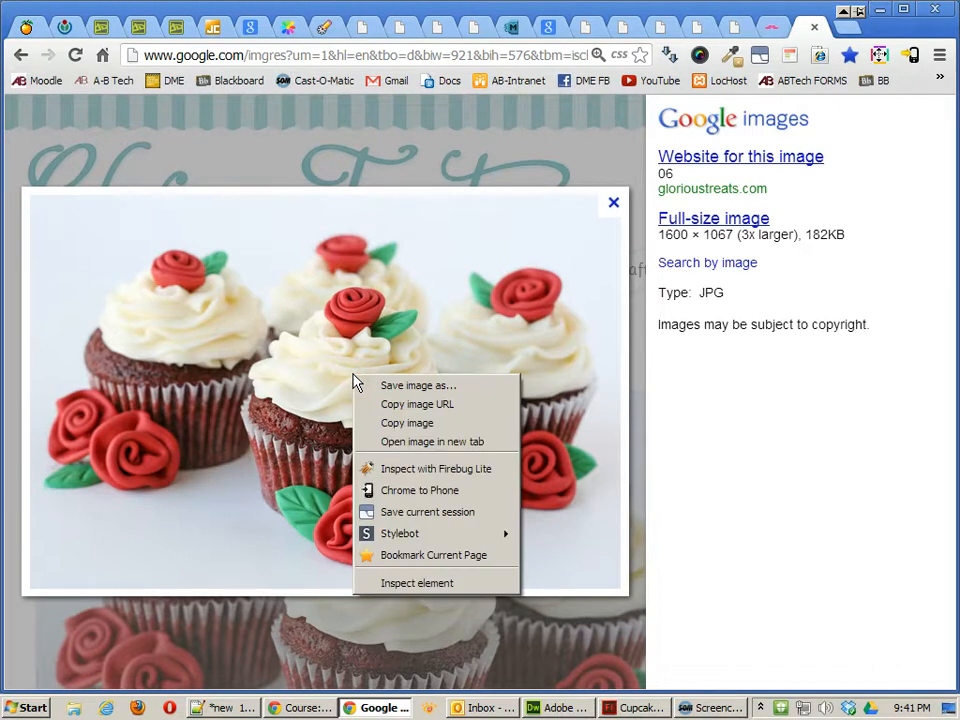
click(431, 441)
click(650, 707)
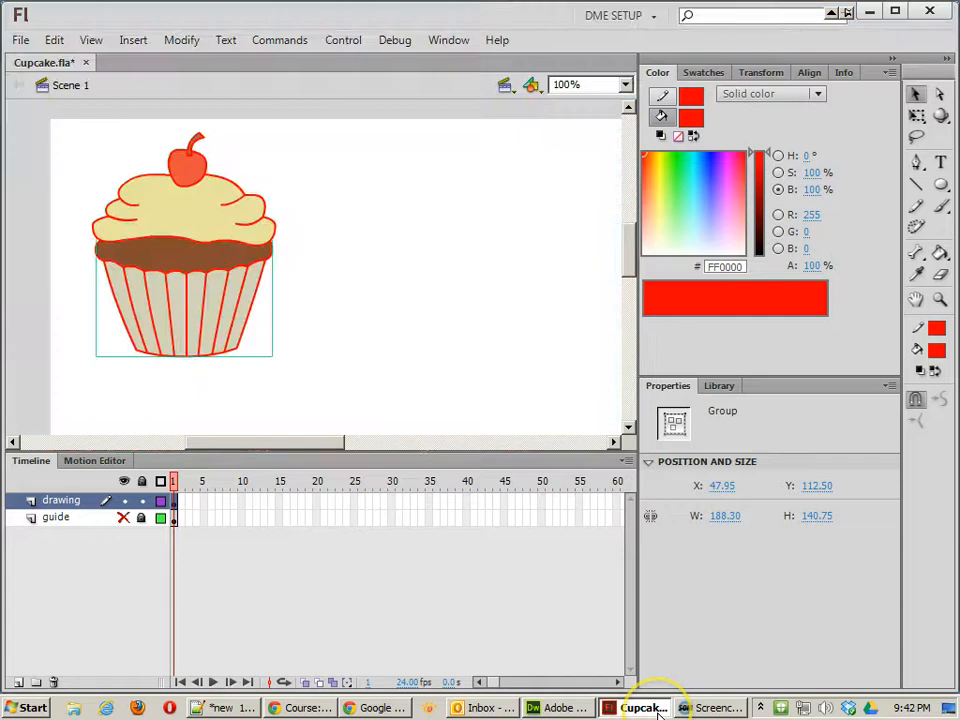
Deselect the cupcake artwork and clear the default colours from the document's swatches.
click(463, 310)
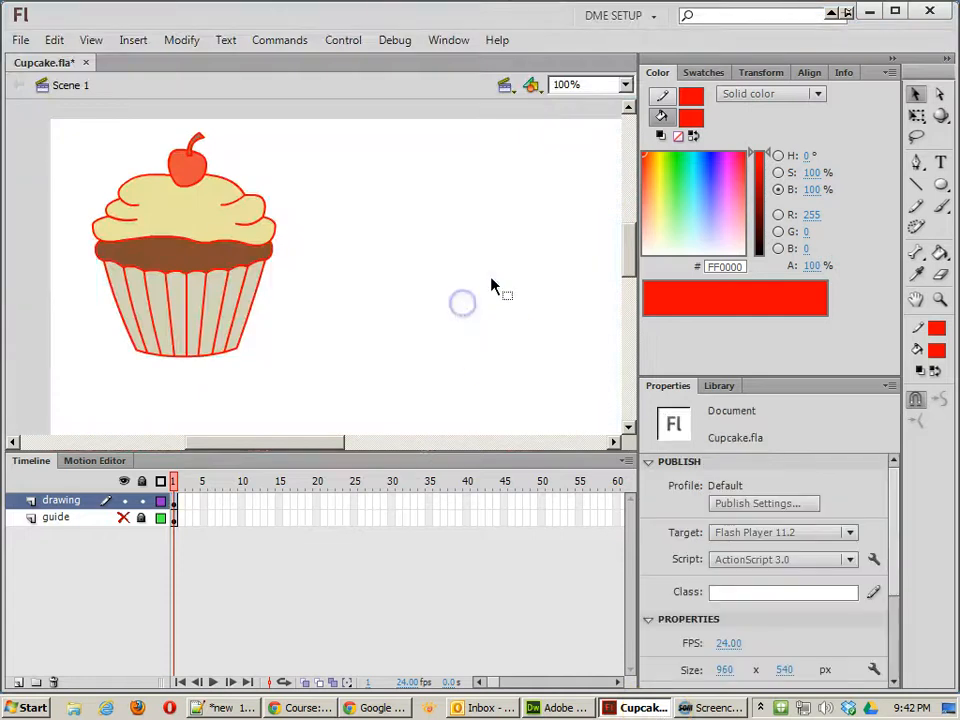
click(710, 76)
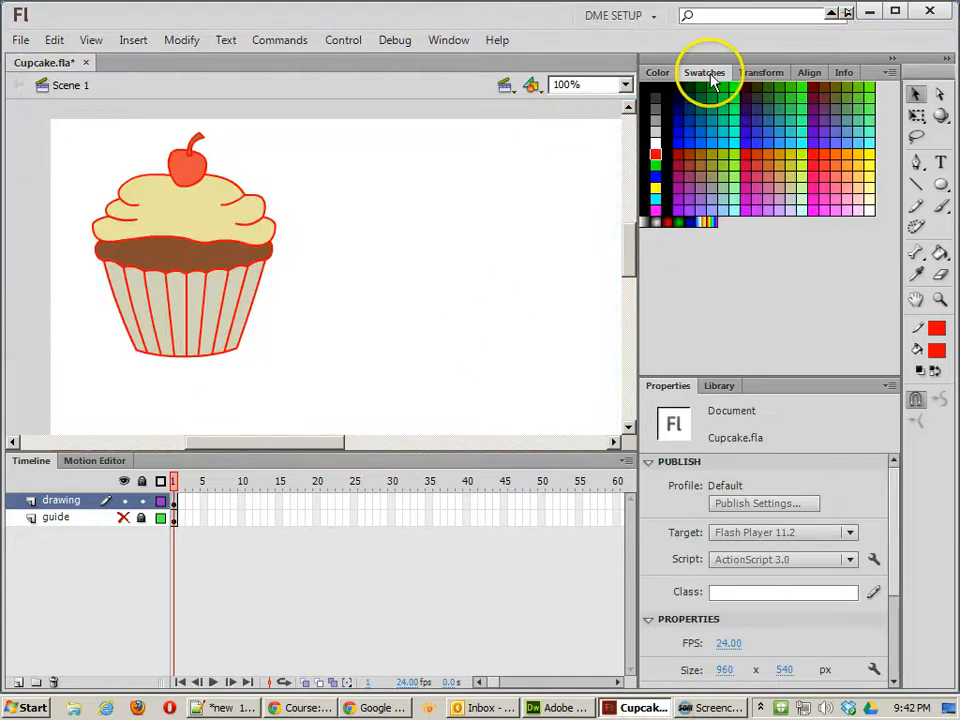
click(889, 73)
click(890, 213)
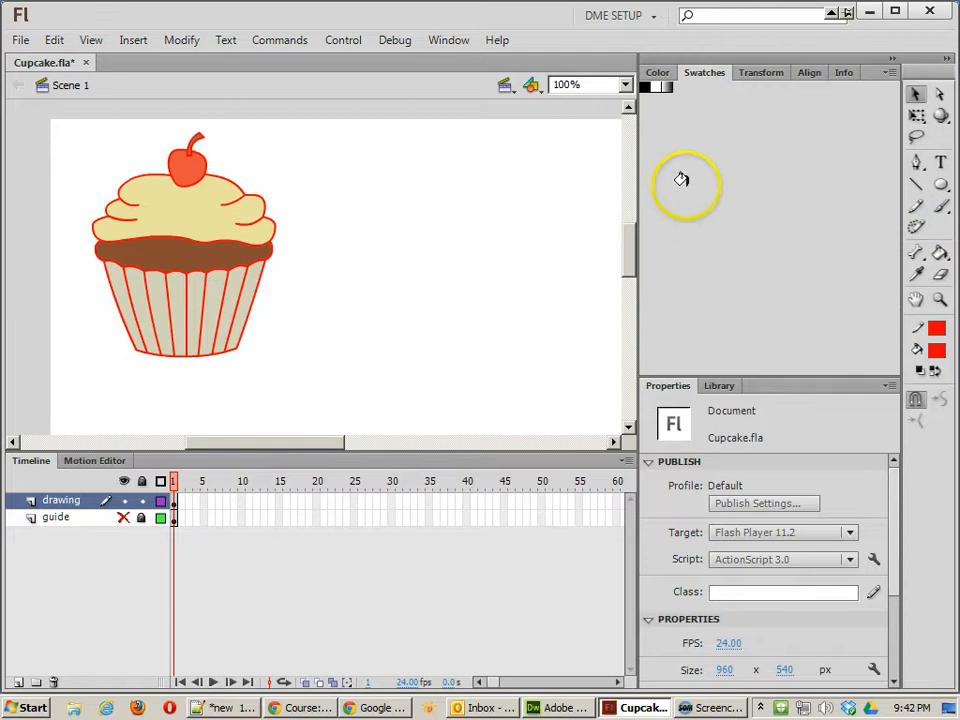
Paste the cupcake photo onto the drawing layer and move it to about X 73, Y 58.
key(ctrl+v)
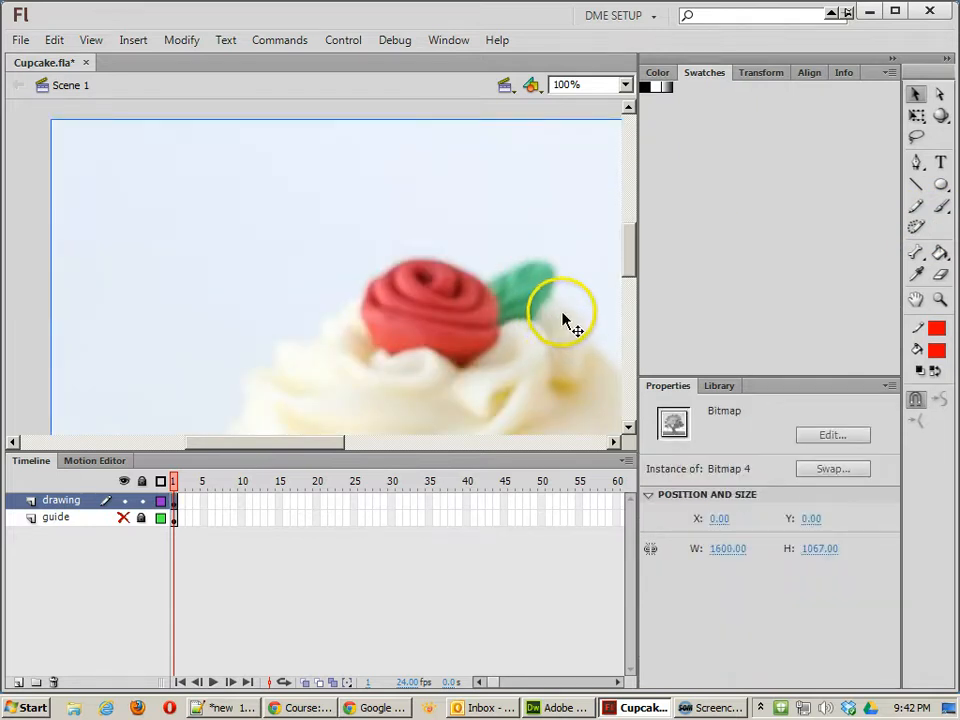
drag(578, 322, 317, 86)
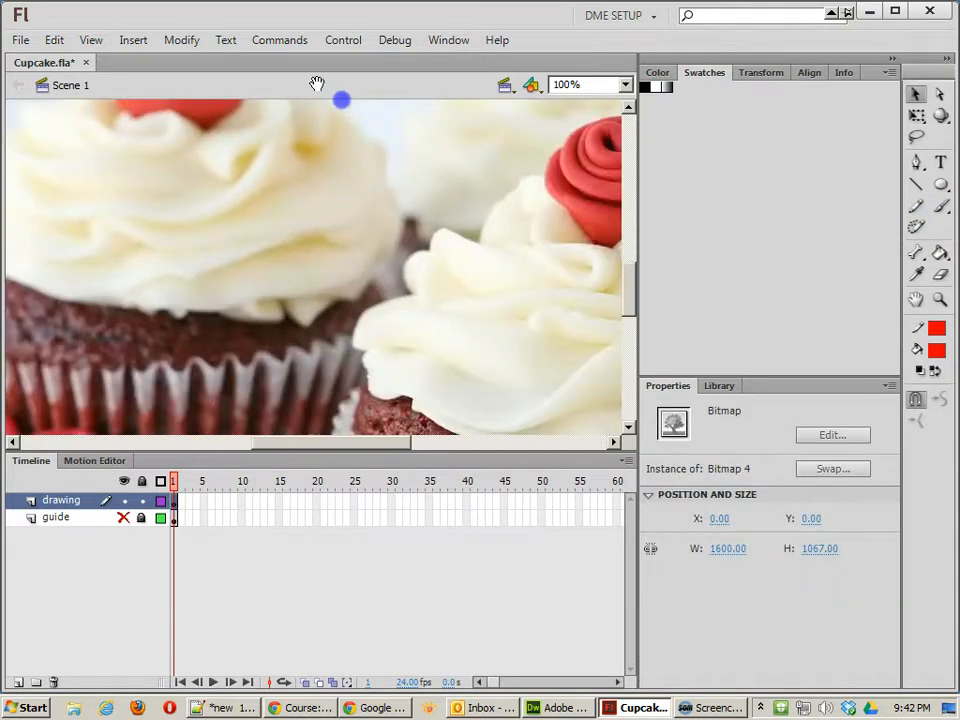
drag(527, 204, 246, 213)
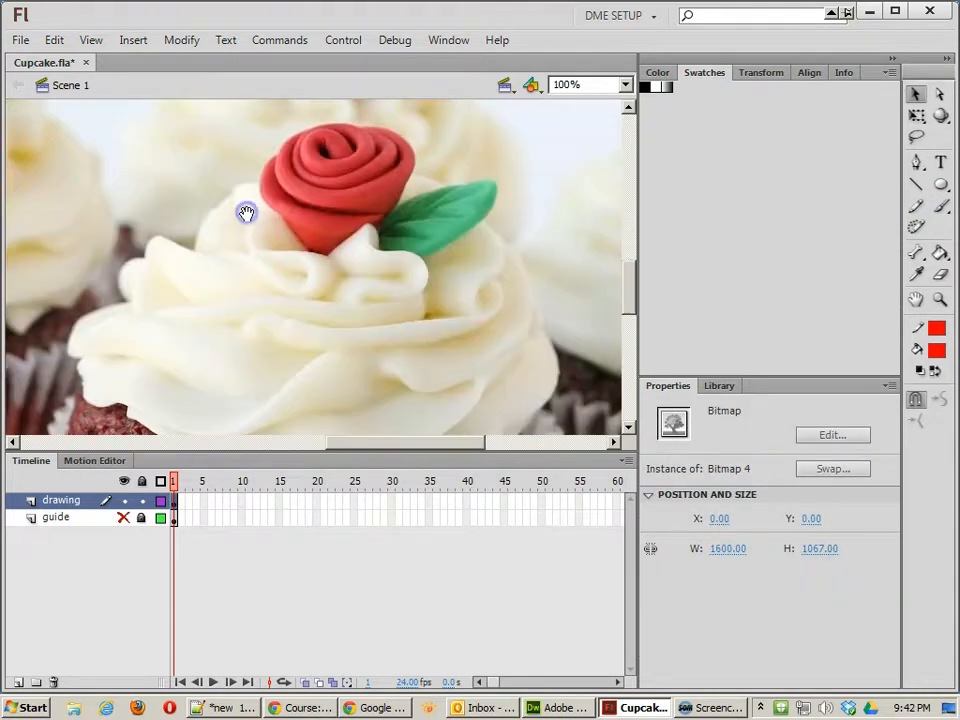
click(54, 40)
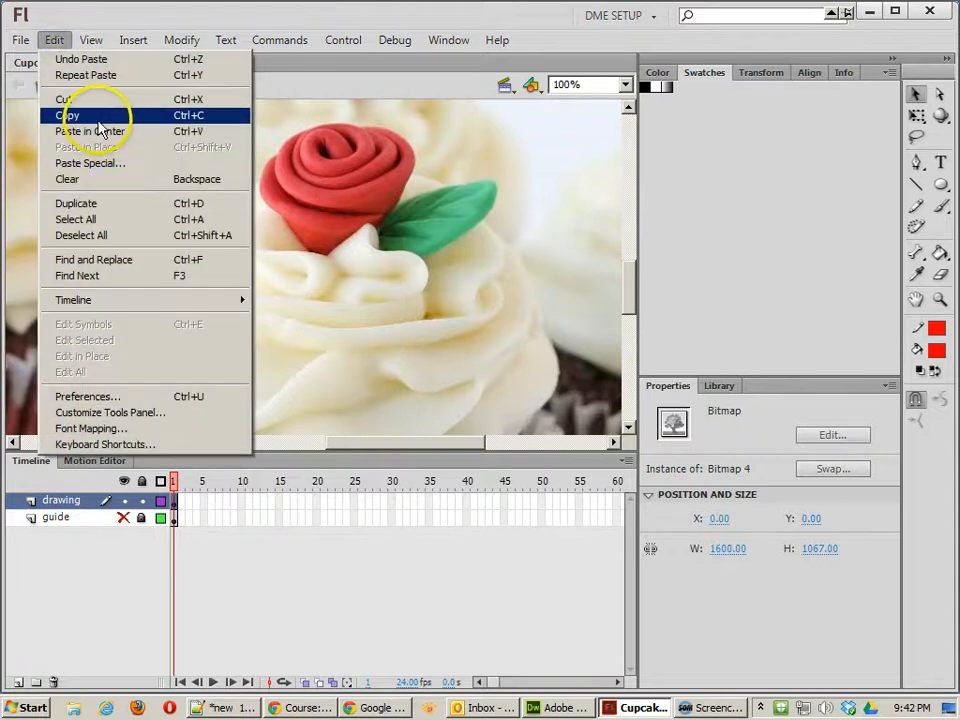
click(379, 324)
drag(364, 216, 440, 277)
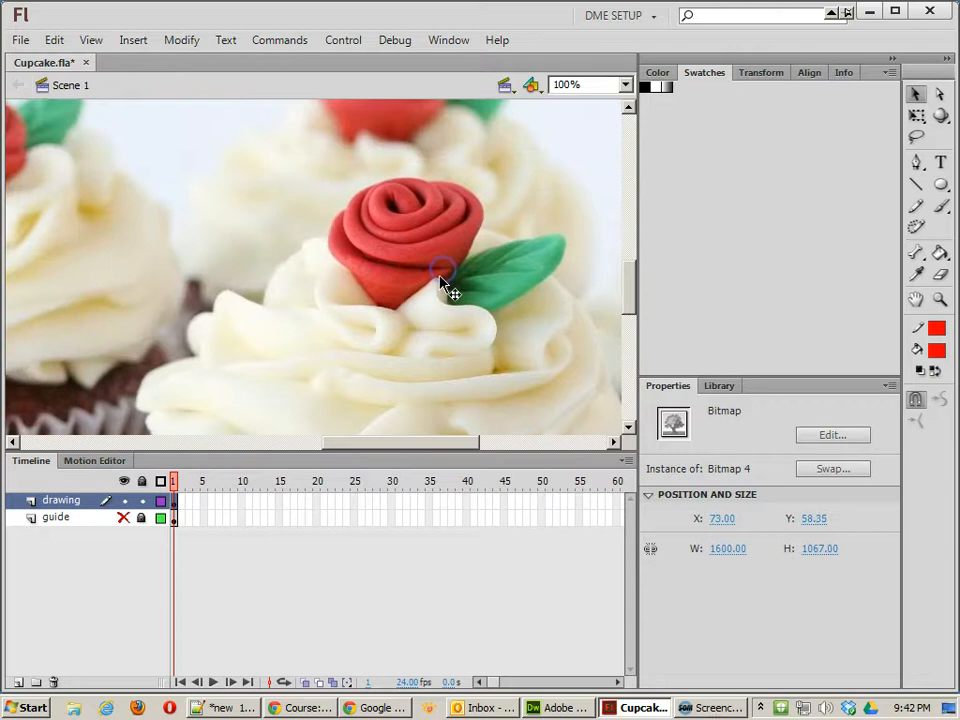
Sample a light red and a dark red from the front cupcake's rose with the Eyedropper and add both to the swatches.
click(917, 276)
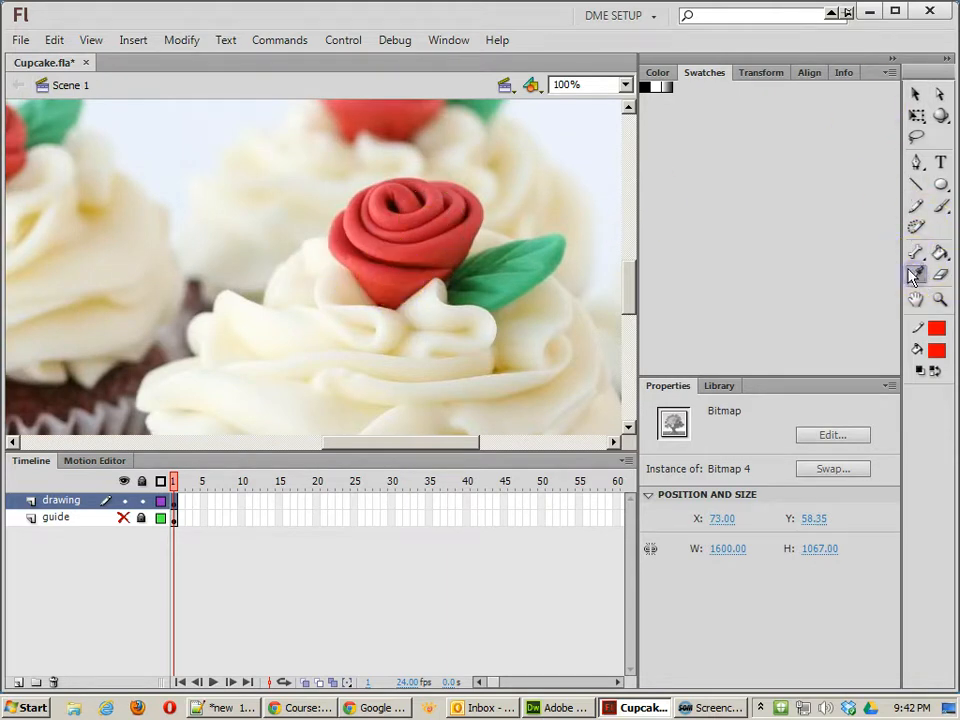
click(659, 74)
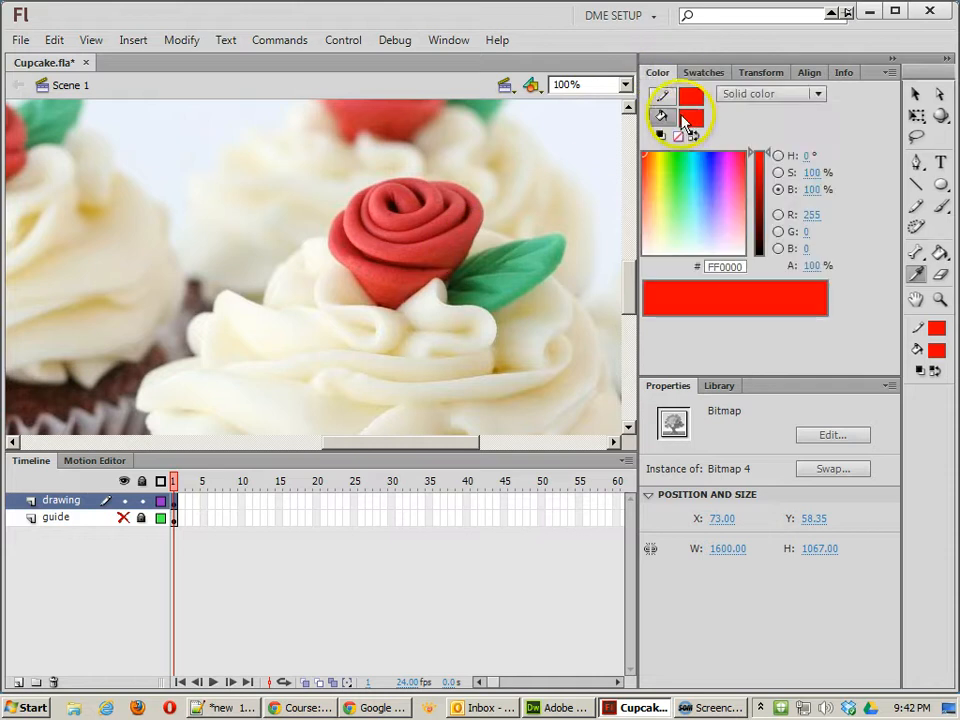
click(705, 73)
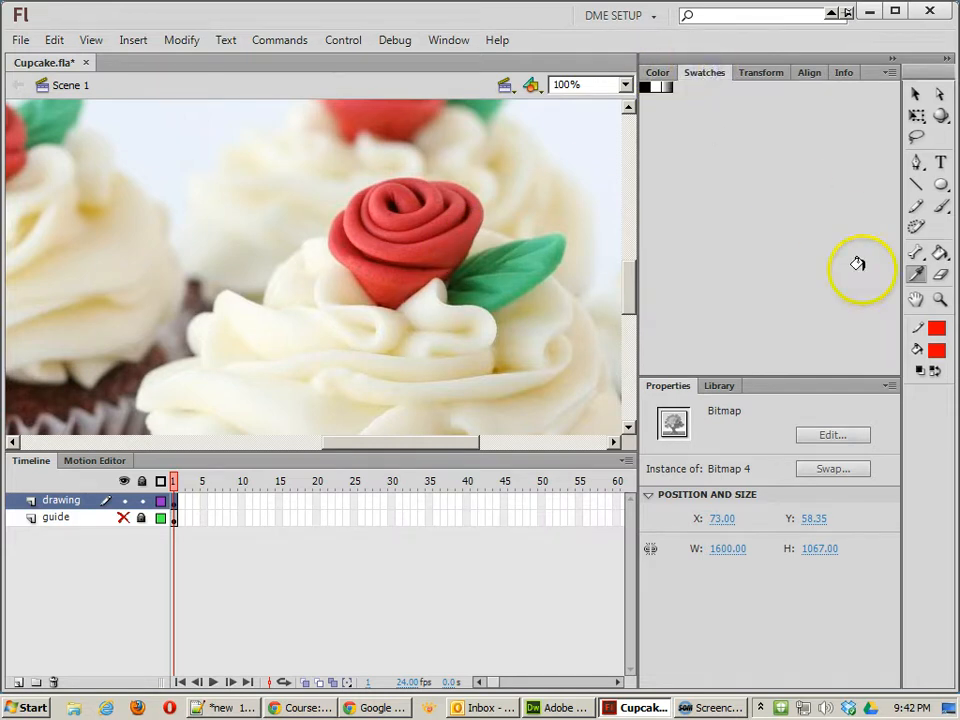
click(362, 240)
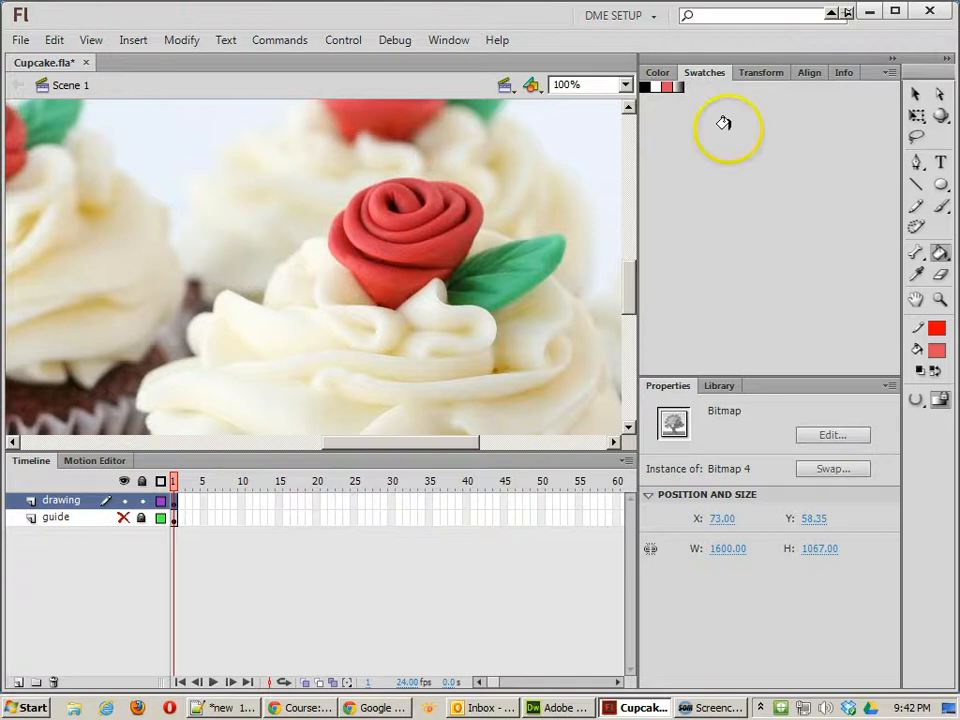
click(916, 274)
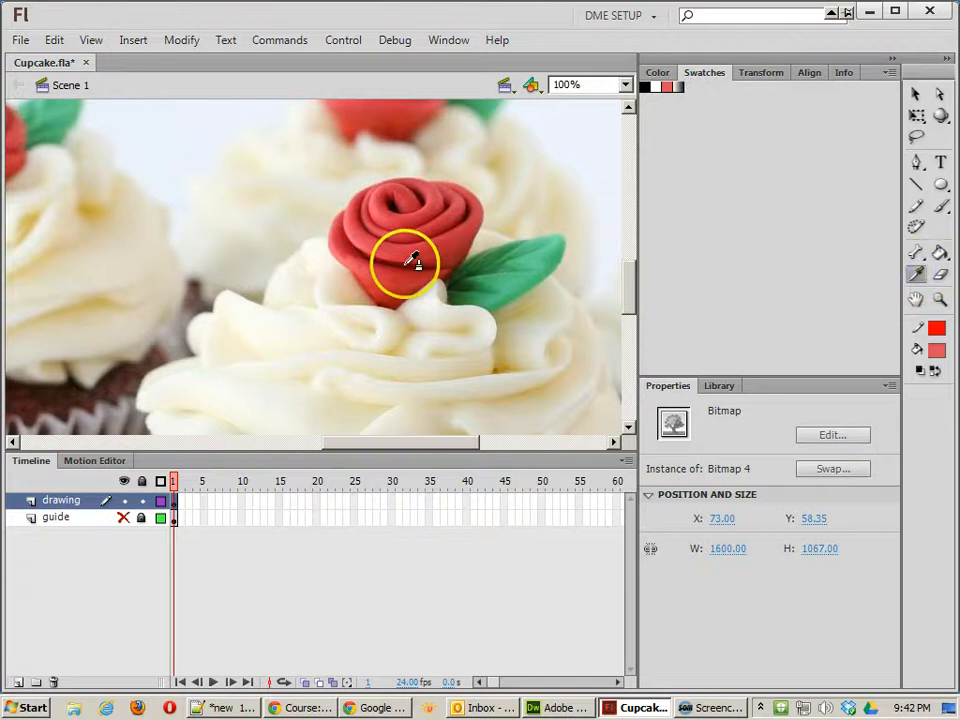
click(390, 299)
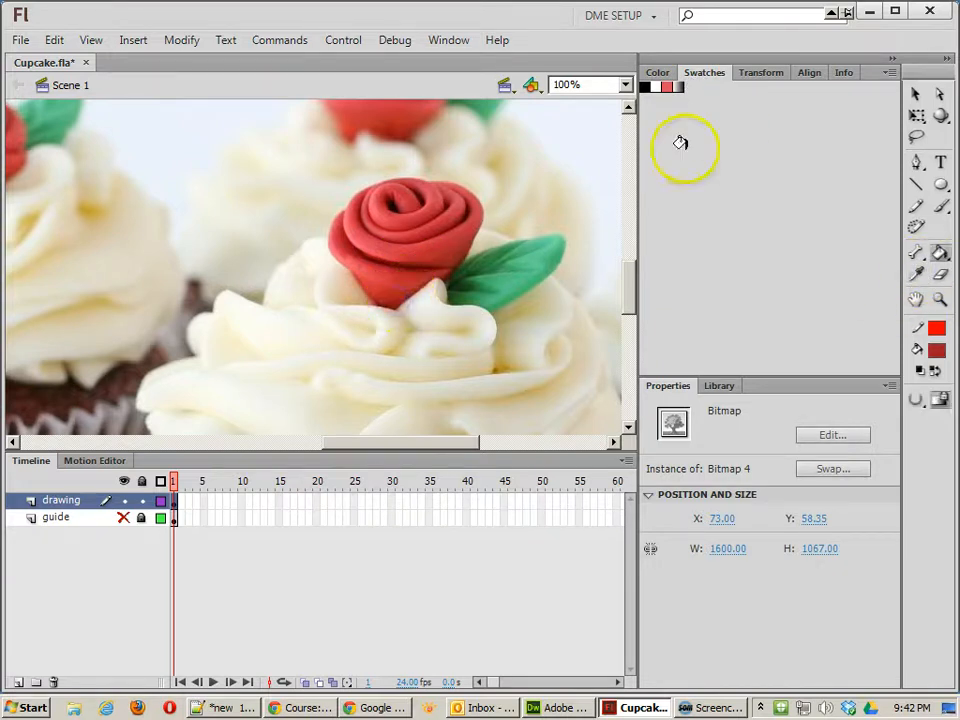
click(702, 112)
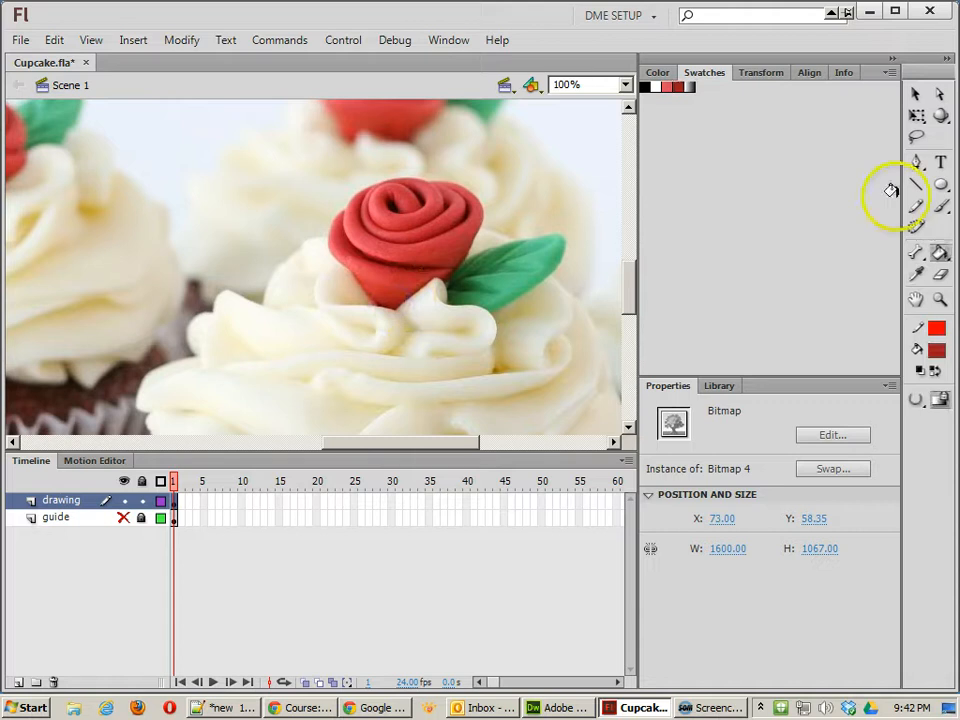
Sample an off-white highlight and a tan shadow from the front cupcake's frosting with the Eyedropper and add both to the swatches.
click(917, 276)
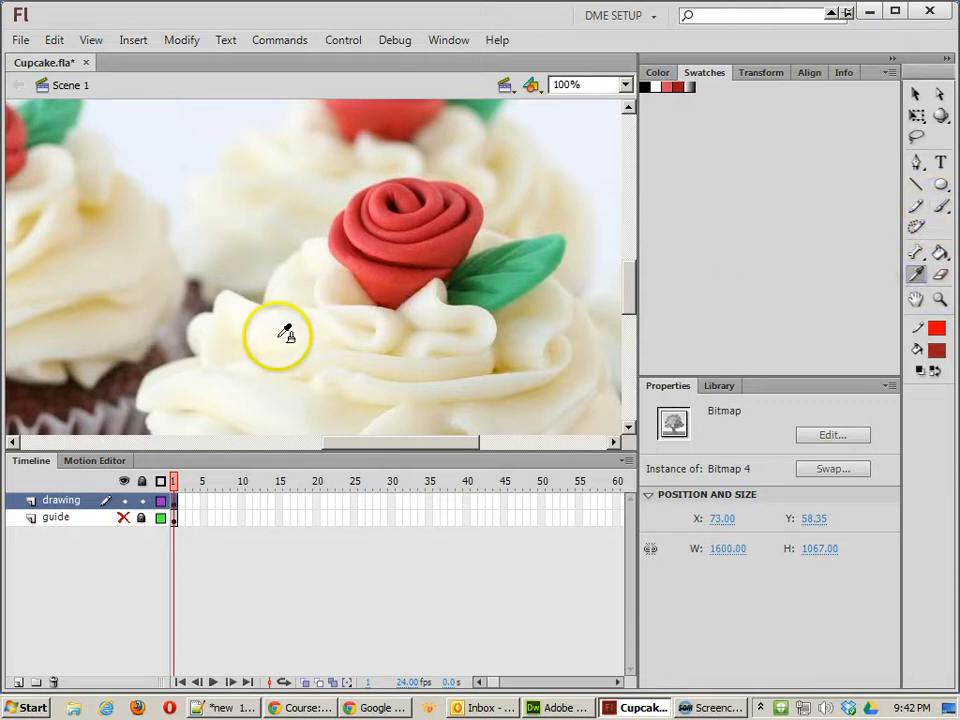
click(283, 410)
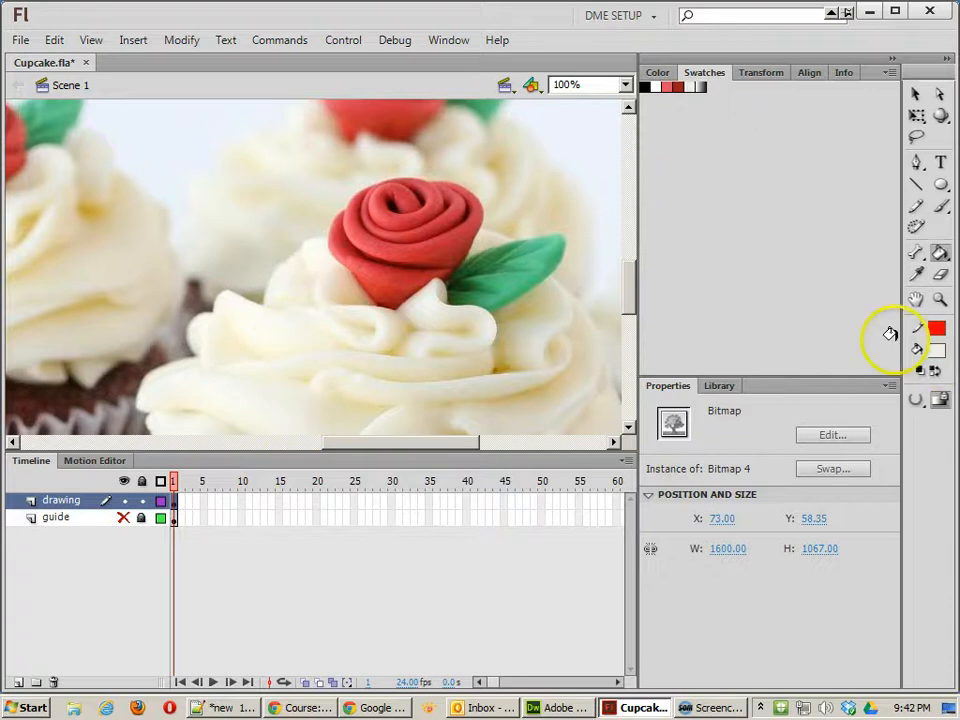
drag(334, 418, 317, 244)
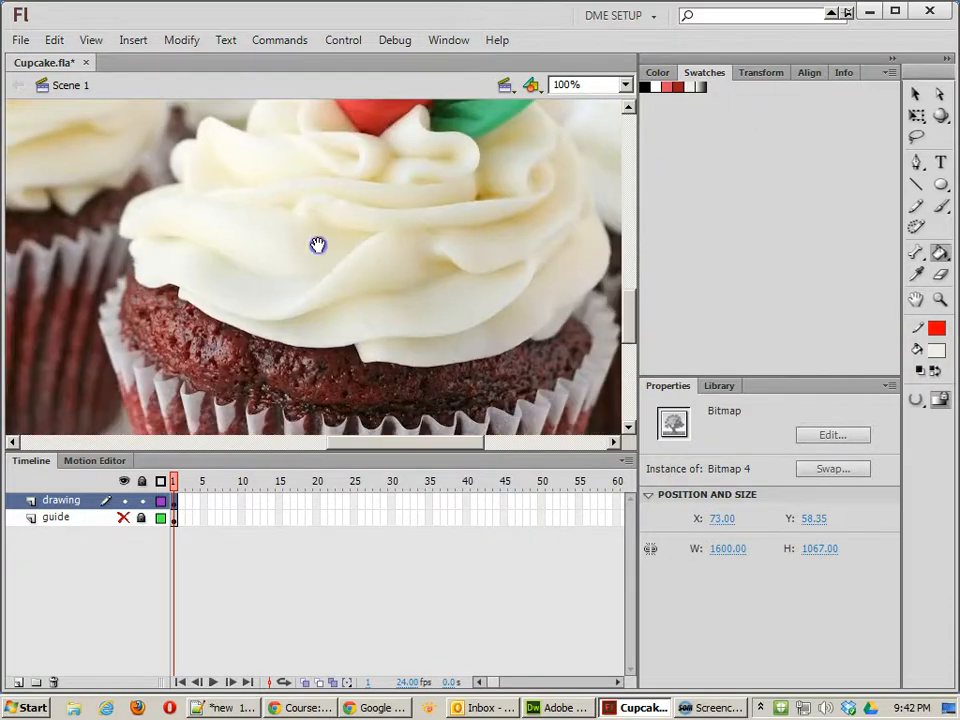
click(343, 233)
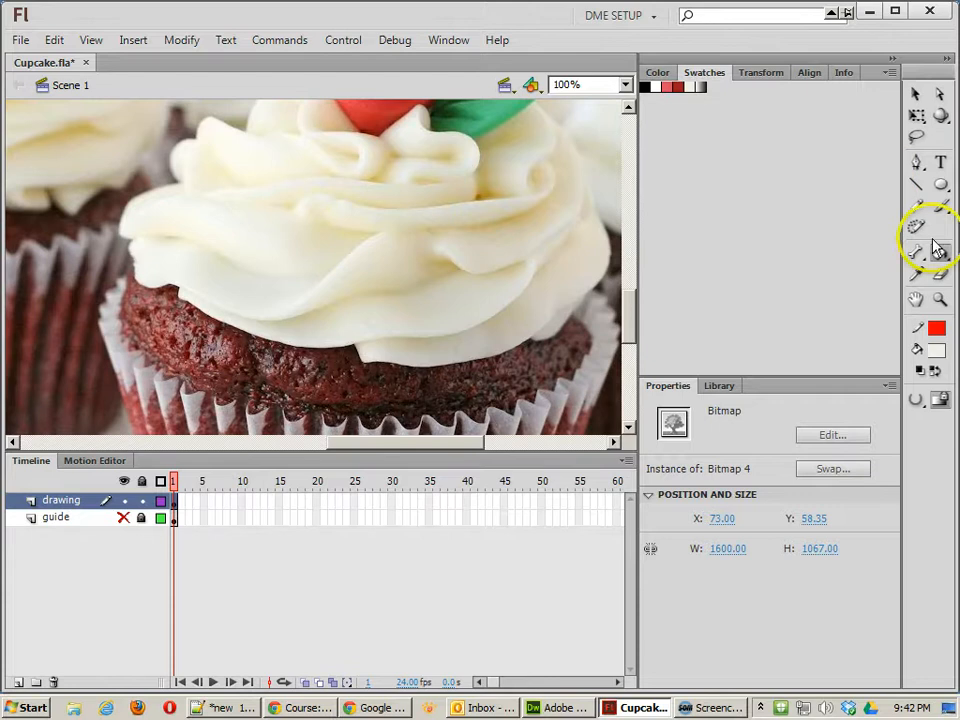
click(917, 273)
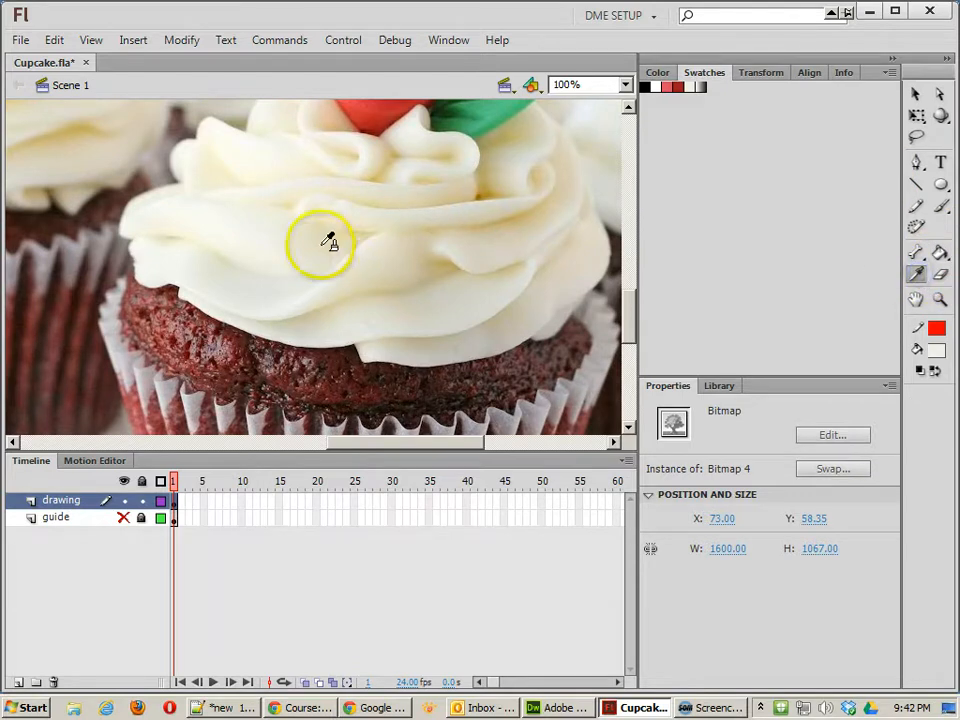
click(355, 235)
click(690, 103)
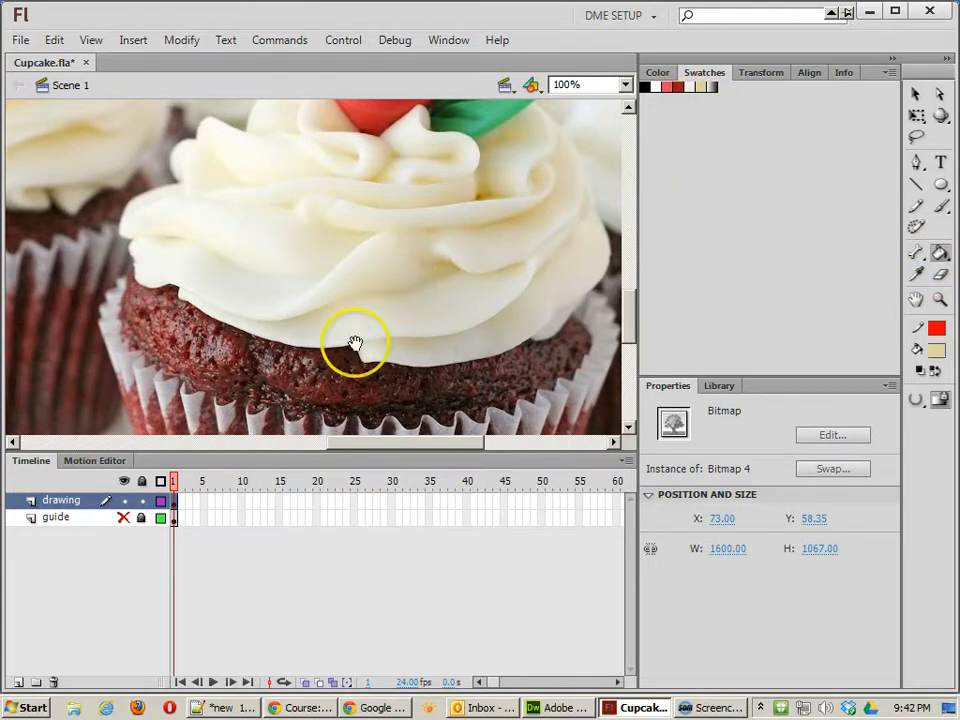
Sample a reddish brown and a very dark brown from the front cupcake's cake and add both to the swatches.
drag(354, 343, 326, 186)
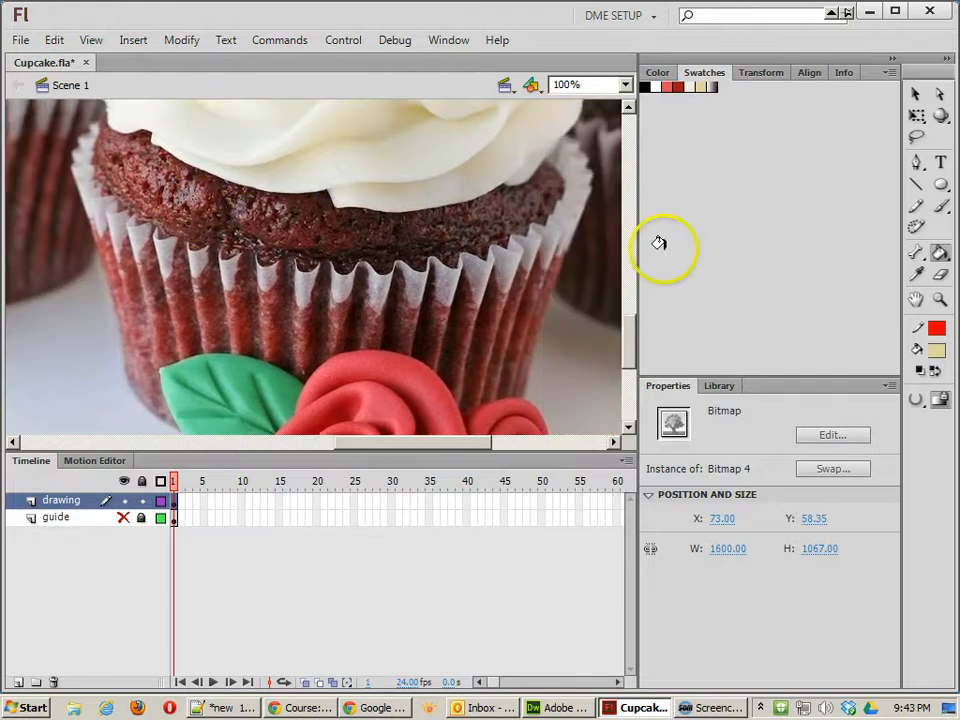
click(917, 273)
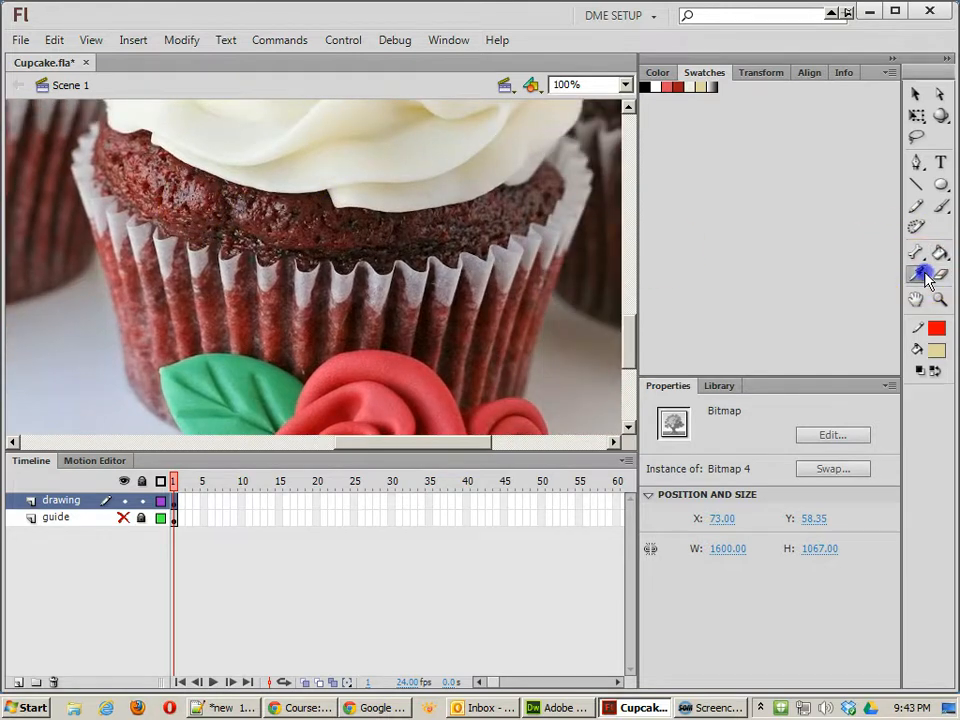
click(203, 177)
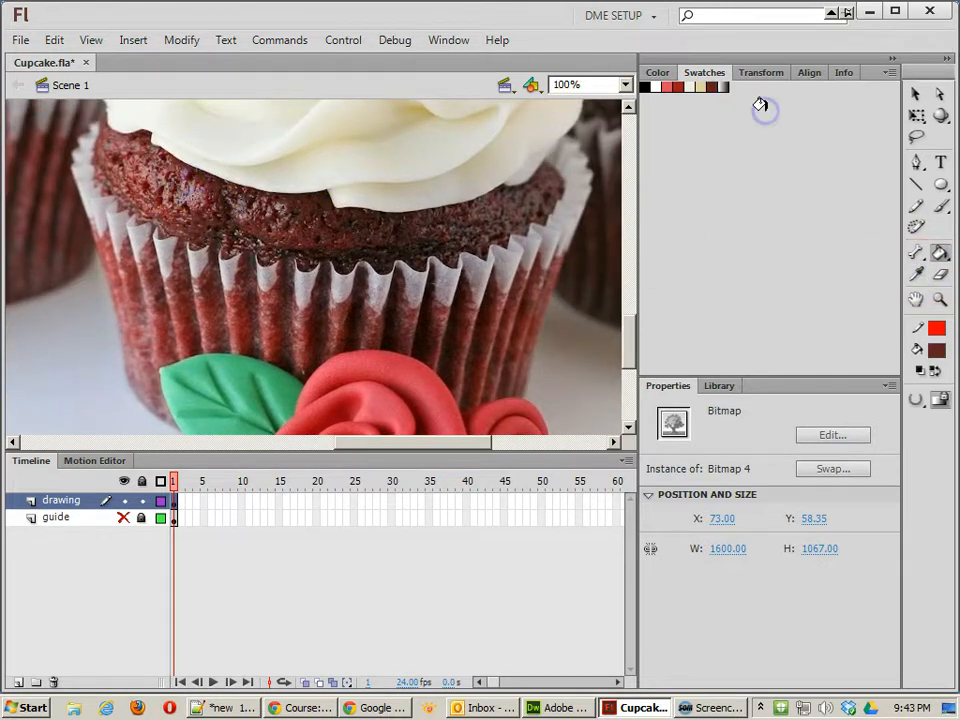
click(916, 273)
click(346, 256)
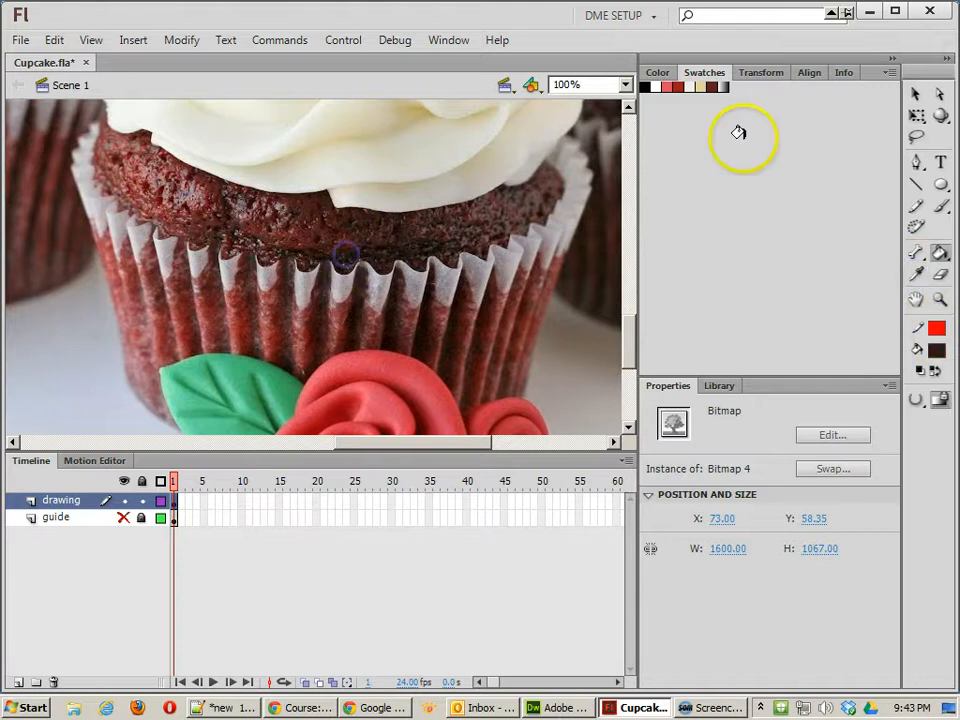
Delete the pasted cupcake photo from the stage.
click(915, 94)
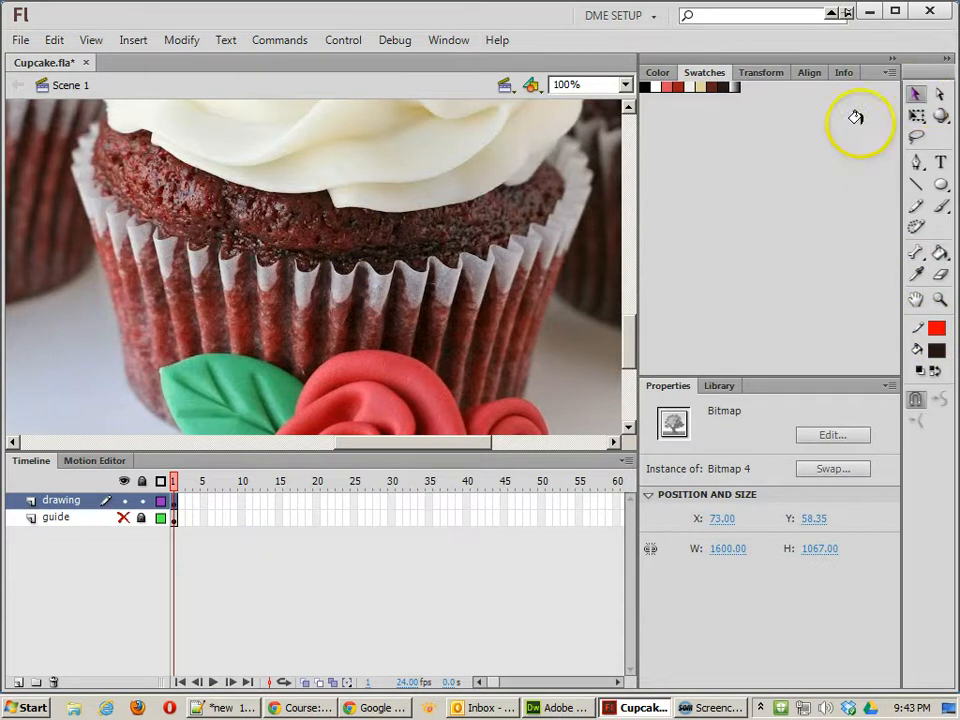
key(ctrl+minus)
key(ctrl+minus)
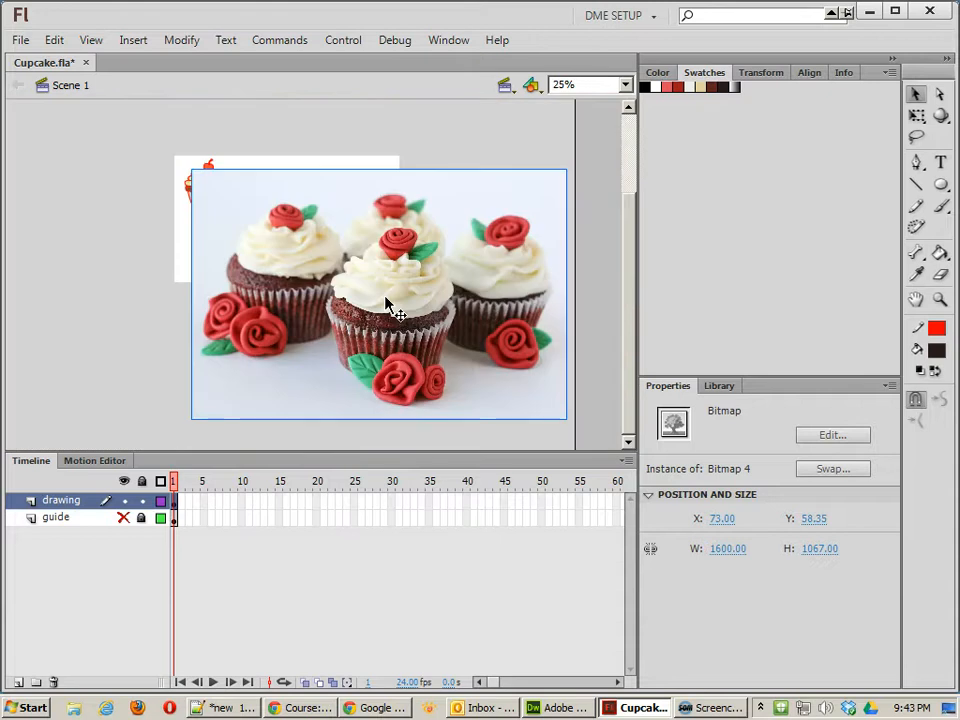
key(Delete)
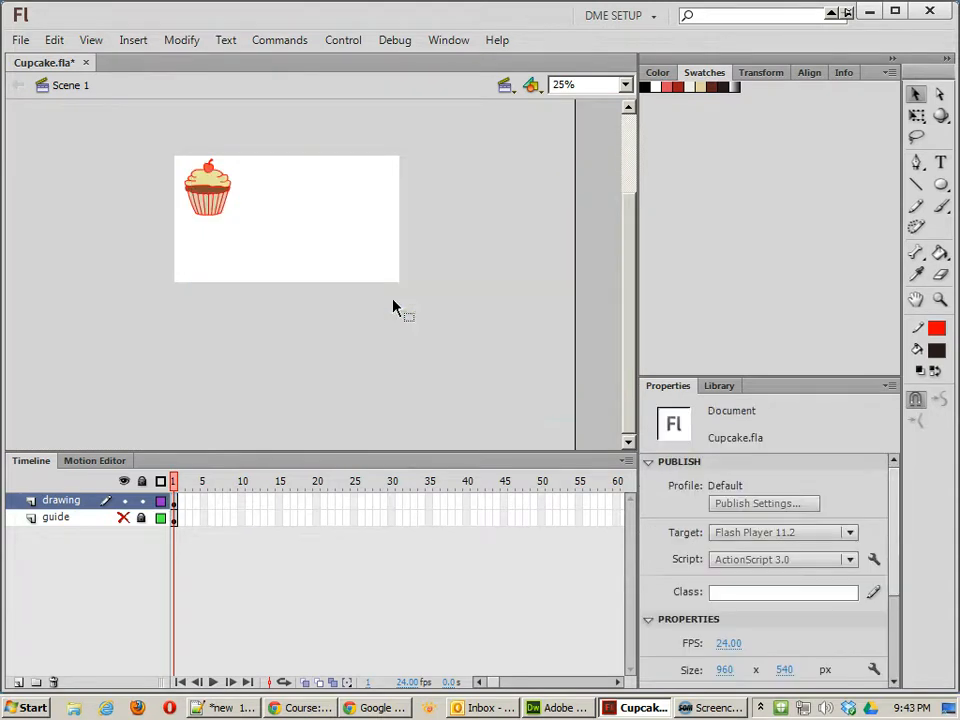
key(ctrl+equal)
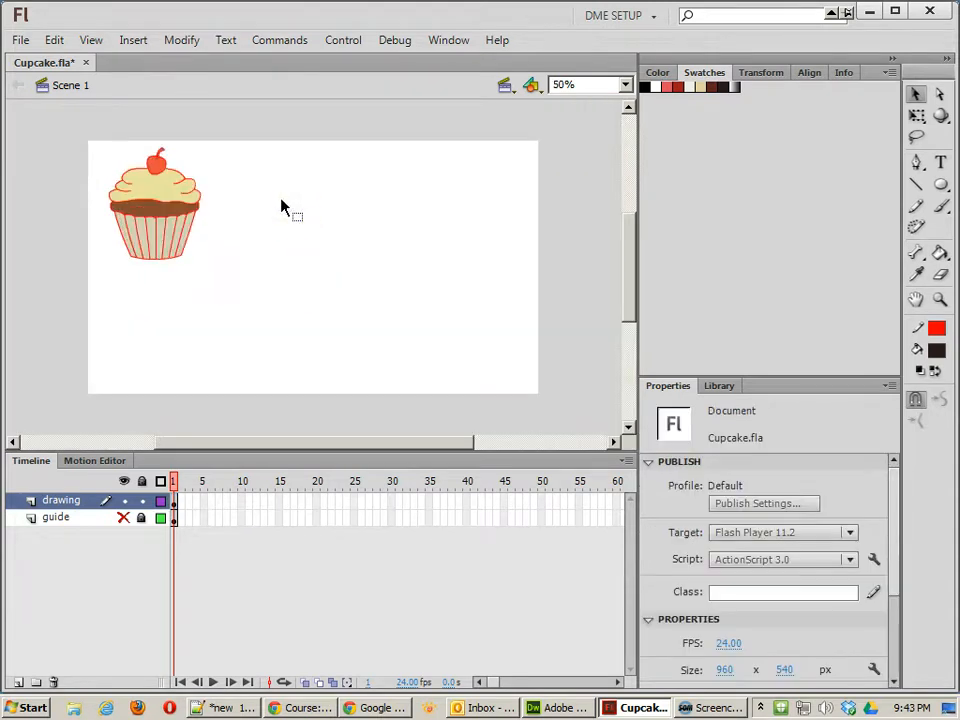
Add the current very dark brown fill and a bright green (RGB 0, 255, 0) to the swatches.
click(846, 244)
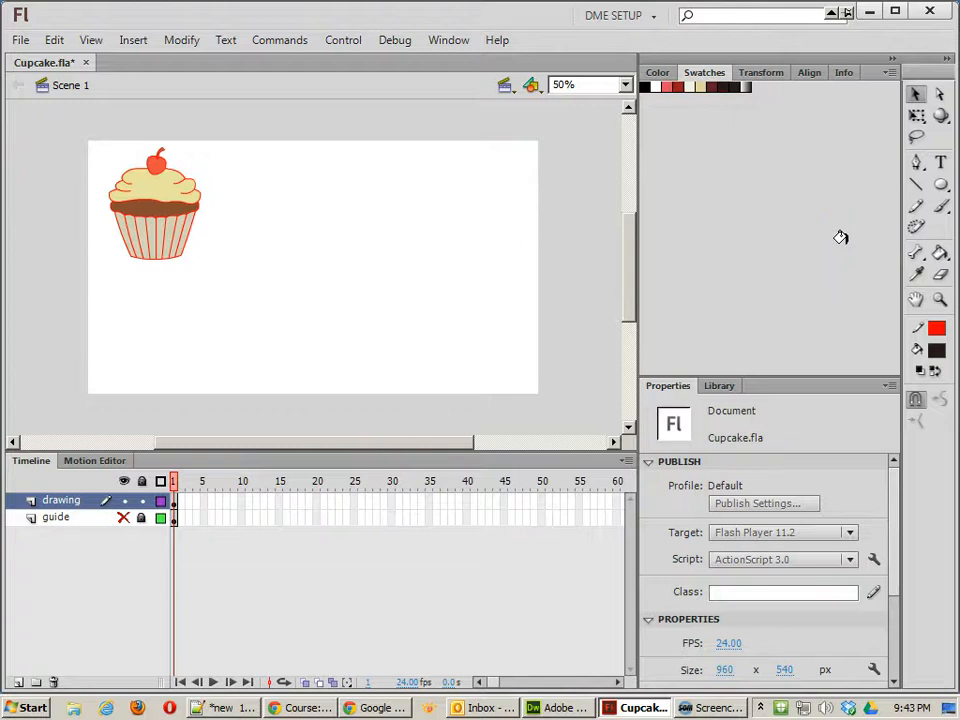
click(940, 347)
click(949, 369)
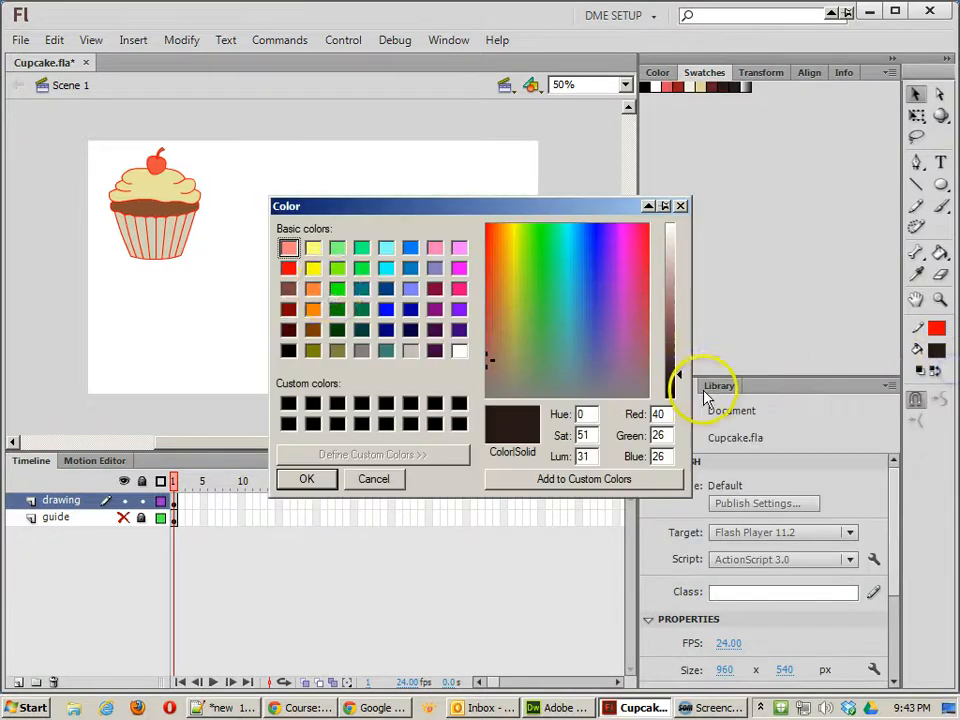
click(337, 288)
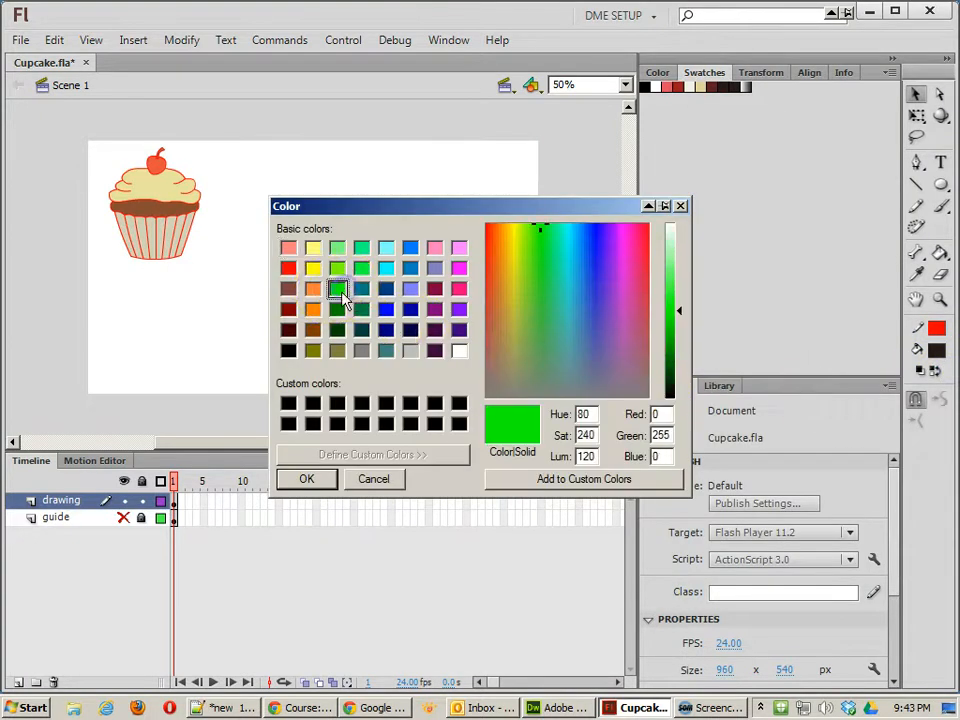
click(304, 481)
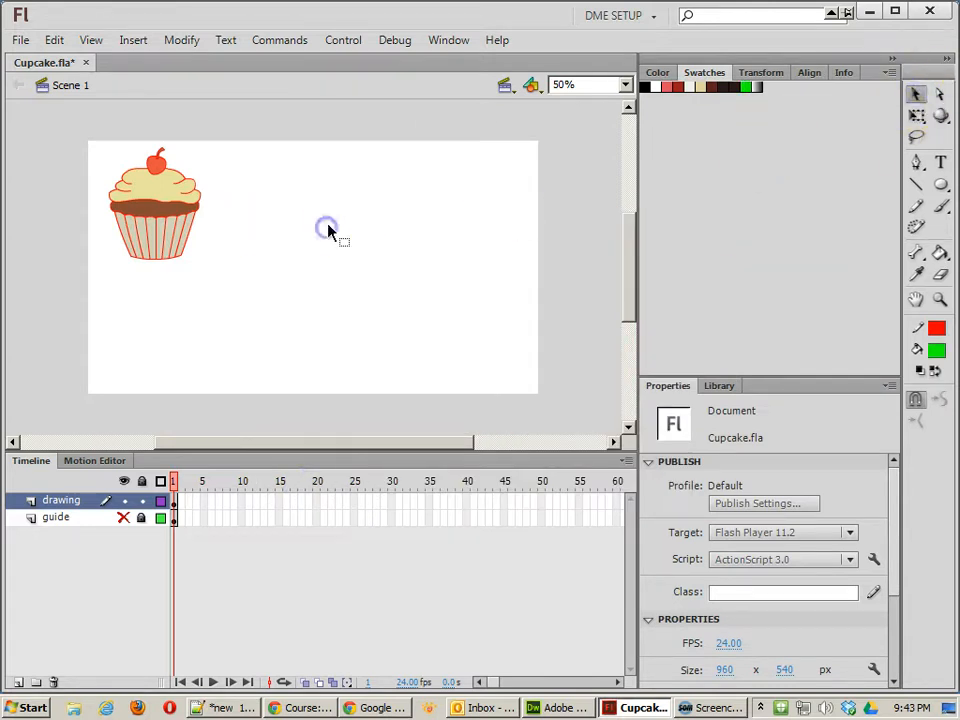
Move the cherry, frosting and cake-with-wrapper groups apart vertically so there is a gap between each part of the cupcake drawing.
key(ctrl+1)
drag(257, 242, 442, 357)
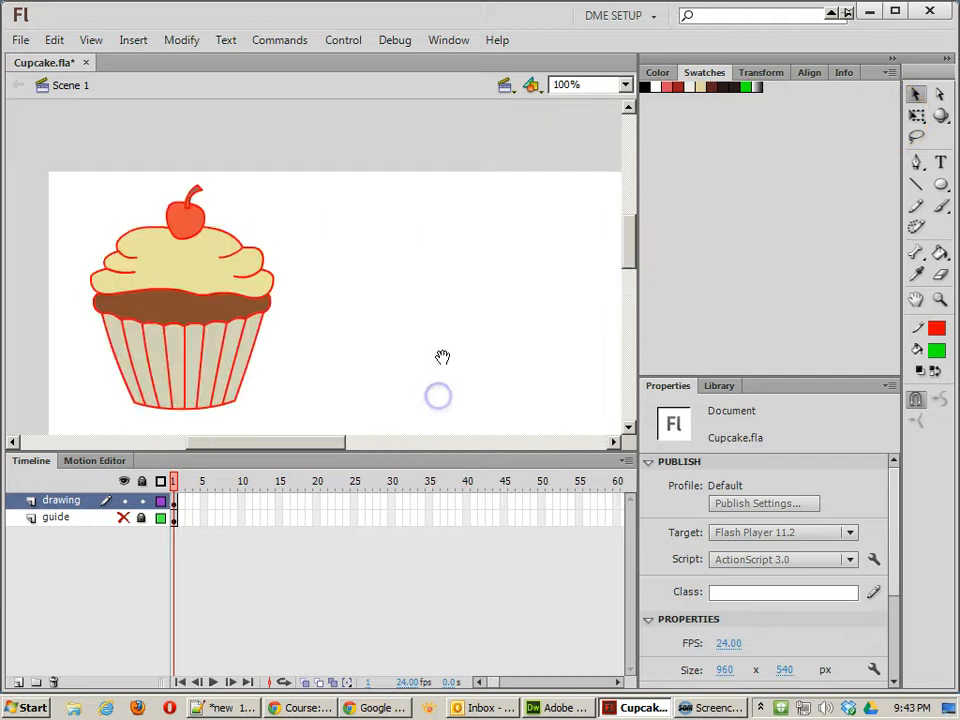
drag(182, 214, 200, 182)
drag(205, 349, 222, 421)
drag(187, 267, 210, 313)
scroll(322, 355, down, 5)
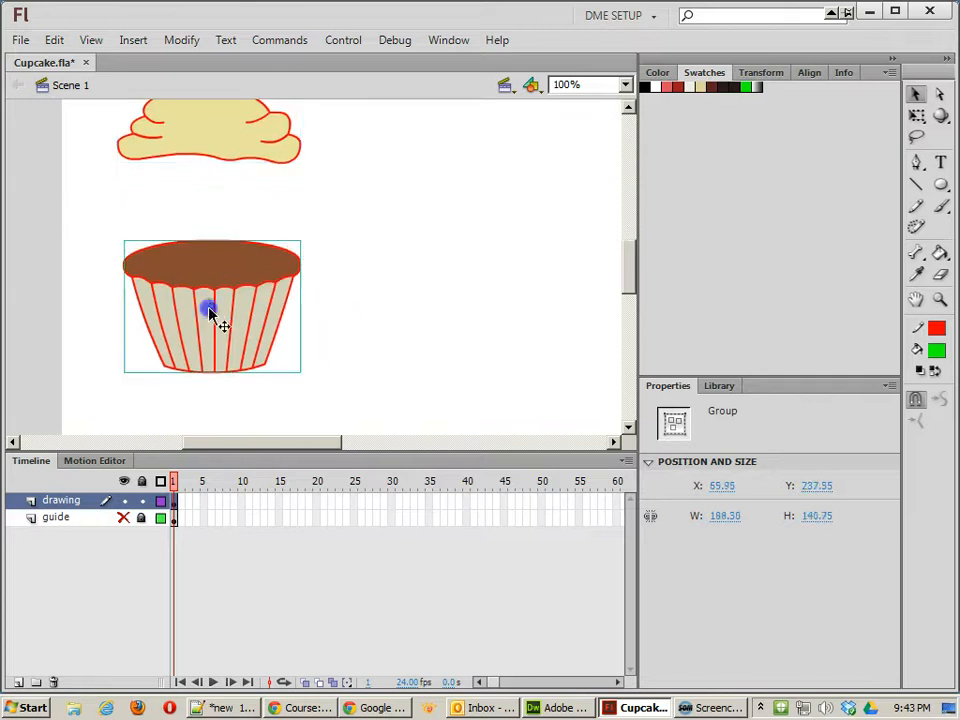
scroll(343, 182, up, 4)
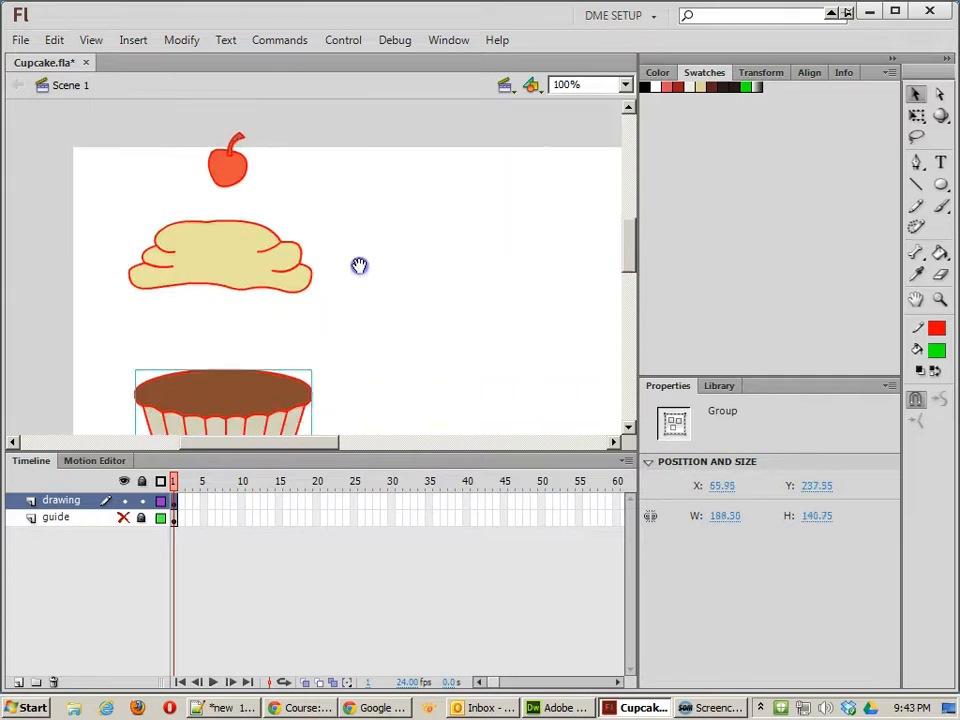
drag(238, 290, 242, 312)
drag(236, 178, 244, 206)
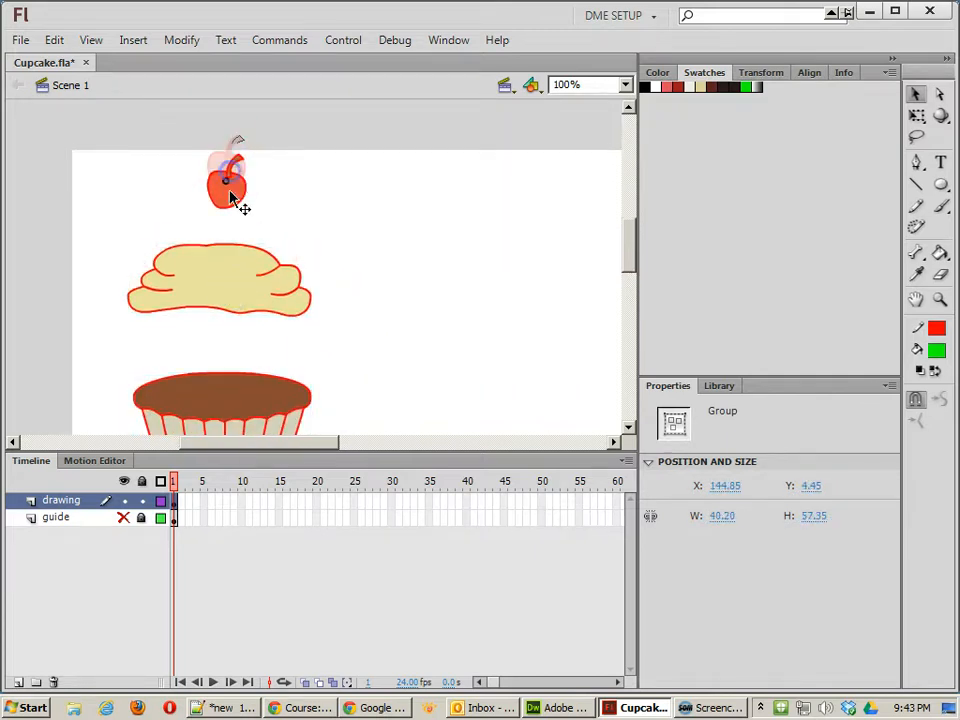
Open the cake-with-wrapper group for editing.
drag(427, 360, 368, 203)
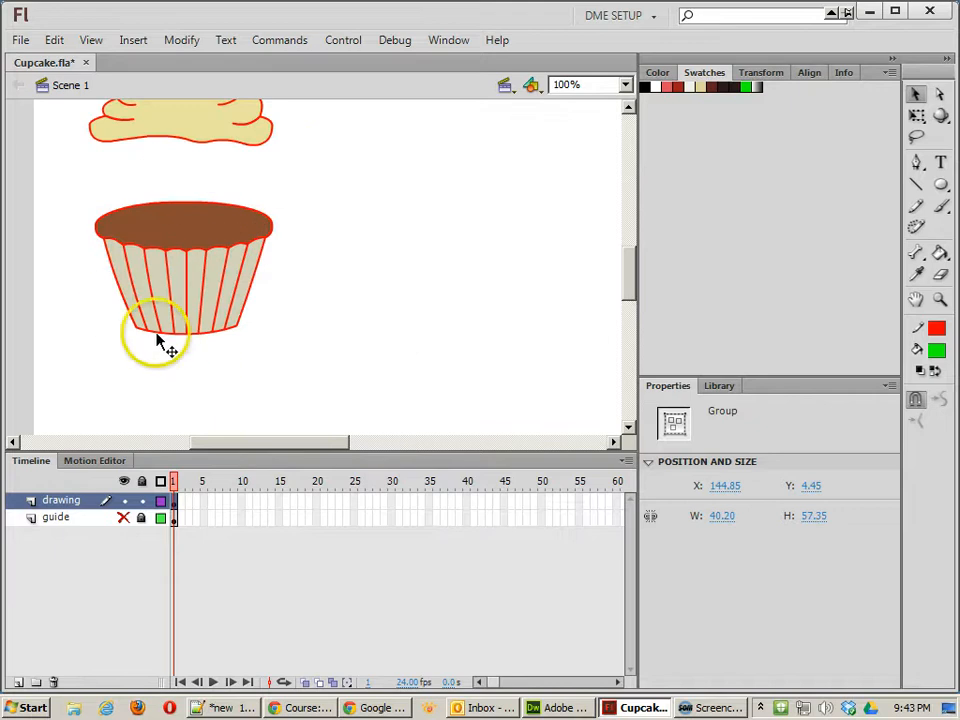
click(163, 274)
click(152, 127)
click(170, 266)
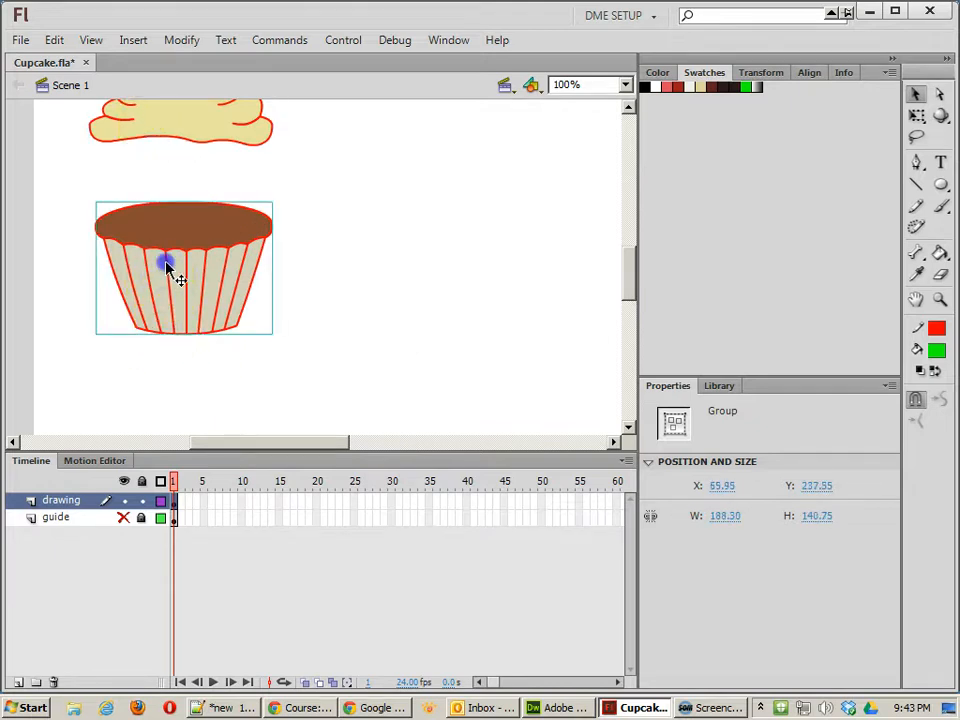
double_click(166, 264)
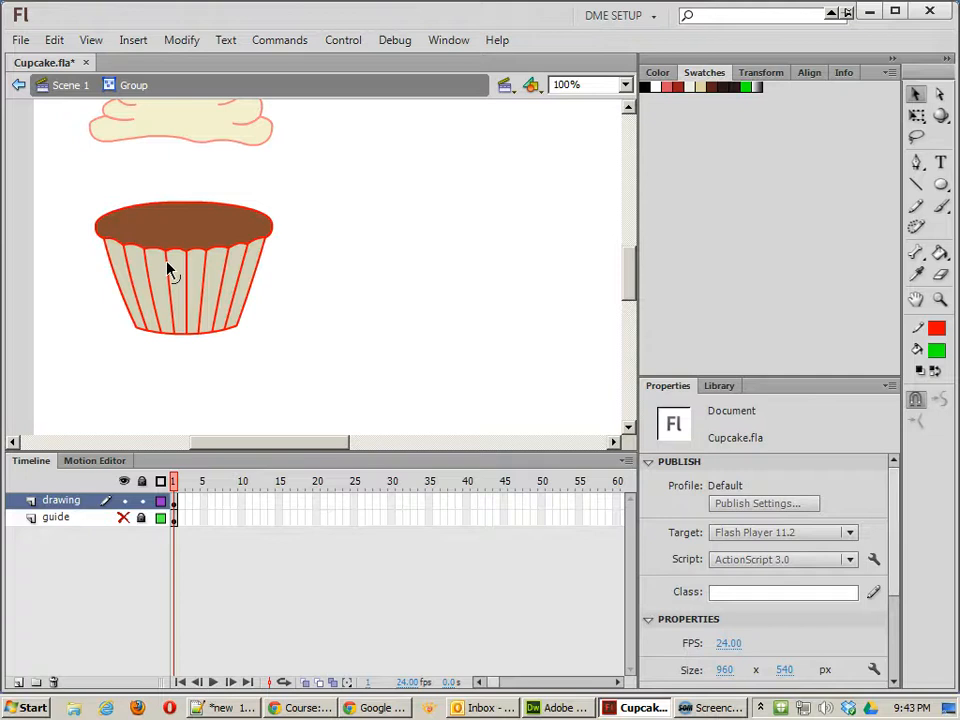
key(ctrl+=)
drag(422, 430, 289, 174)
drag(416, 261, 386, 218)
scroll(386, 218, down, 6)
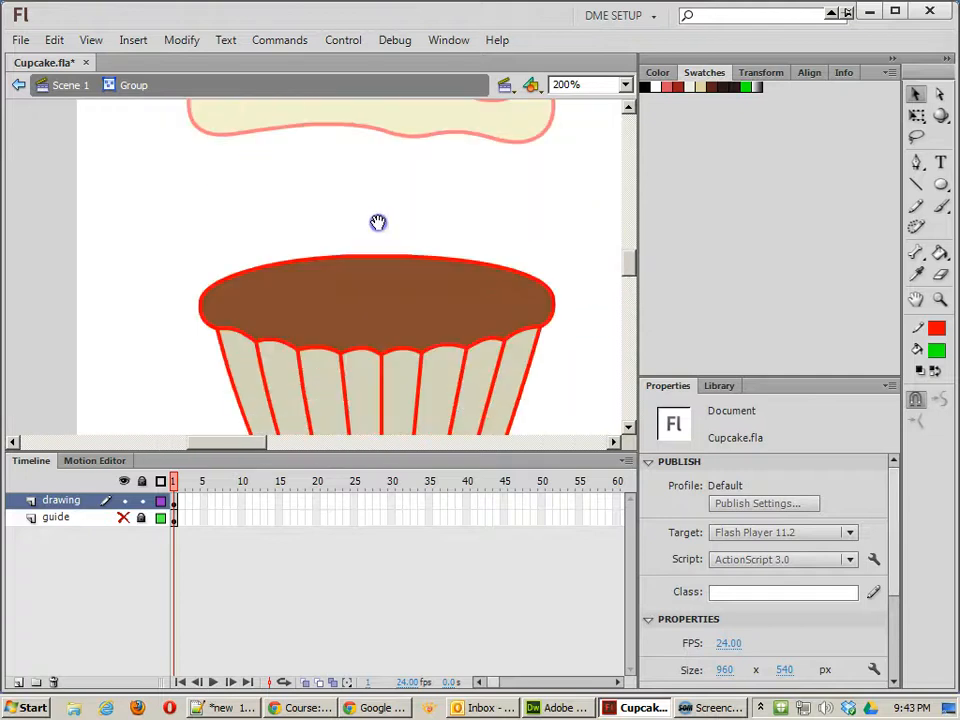
key(ctrl+=)
key(ctrl+=)
key(ctrl+=)
key(ctrl+=)
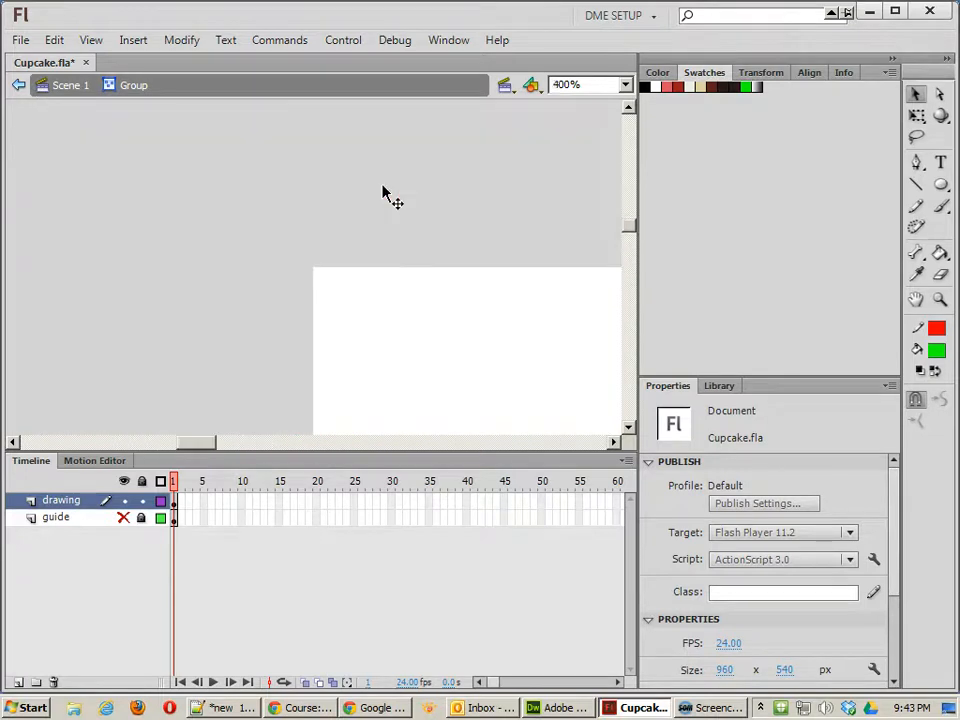
key(ctrl+minus)
key(ctrl+minus)
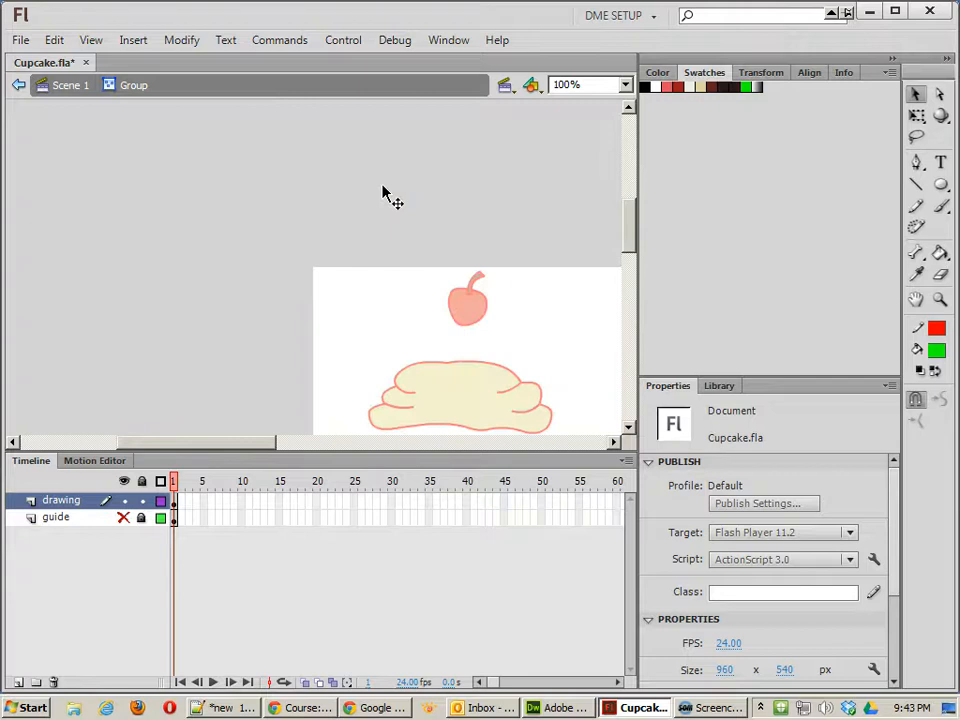
key(ctrl+2)
scroll(401, 394, up, 5)
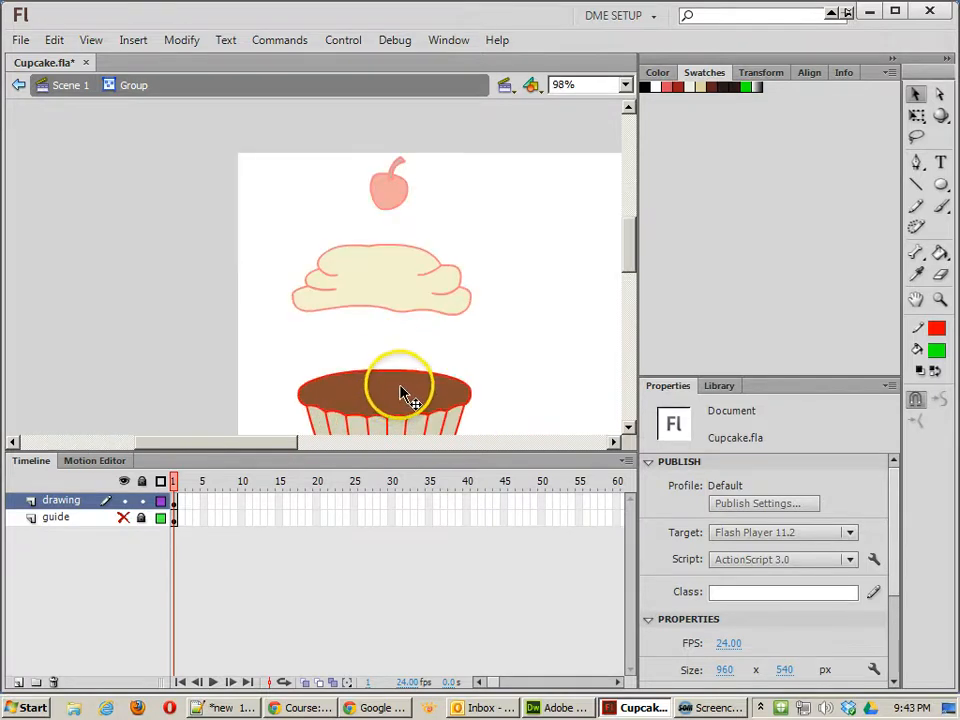
scroll(405, 392, down, 8)
scroll(272, 401, up, 4)
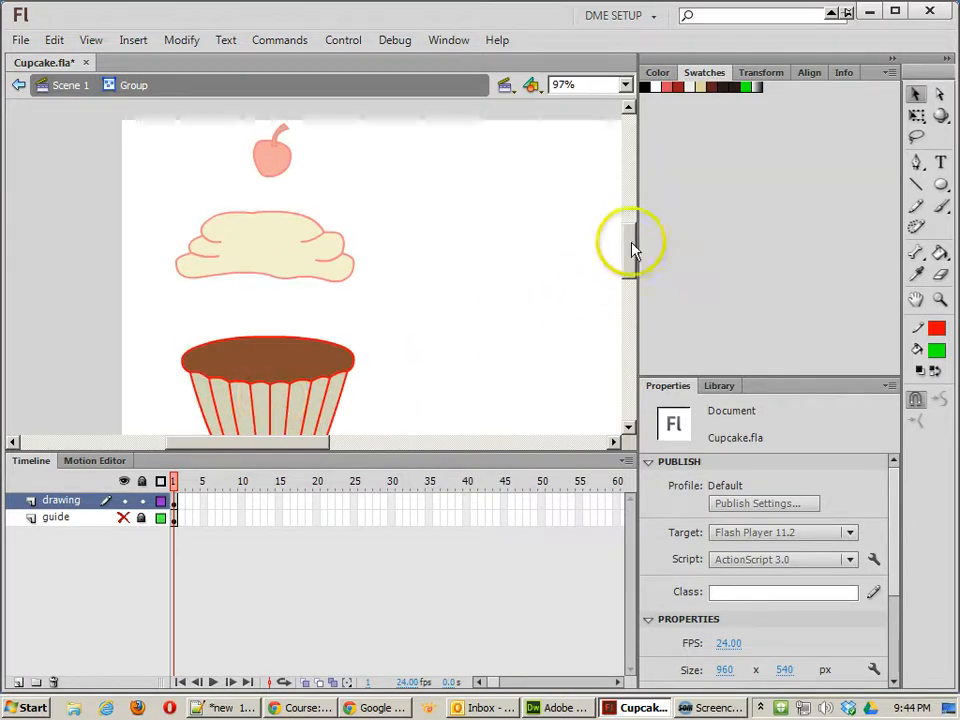
drag(632, 246, 632, 268)
scroll(277, 290, up, 2)
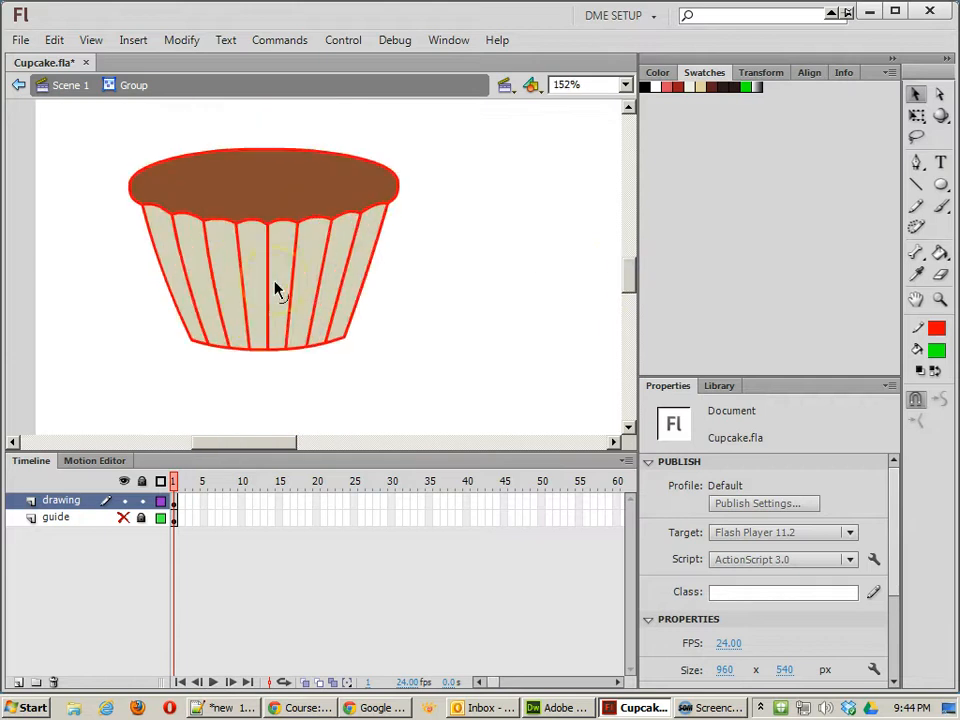
scroll(268, 280, up, 1)
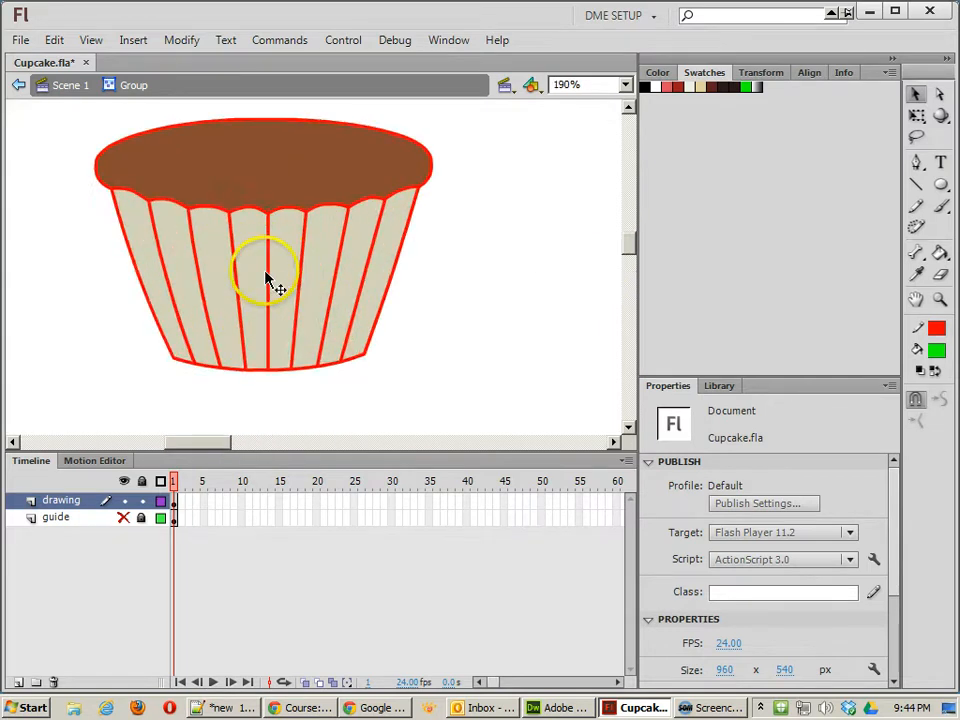
scroll(268, 280, down, 1)
scroll(270, 276, up, 2)
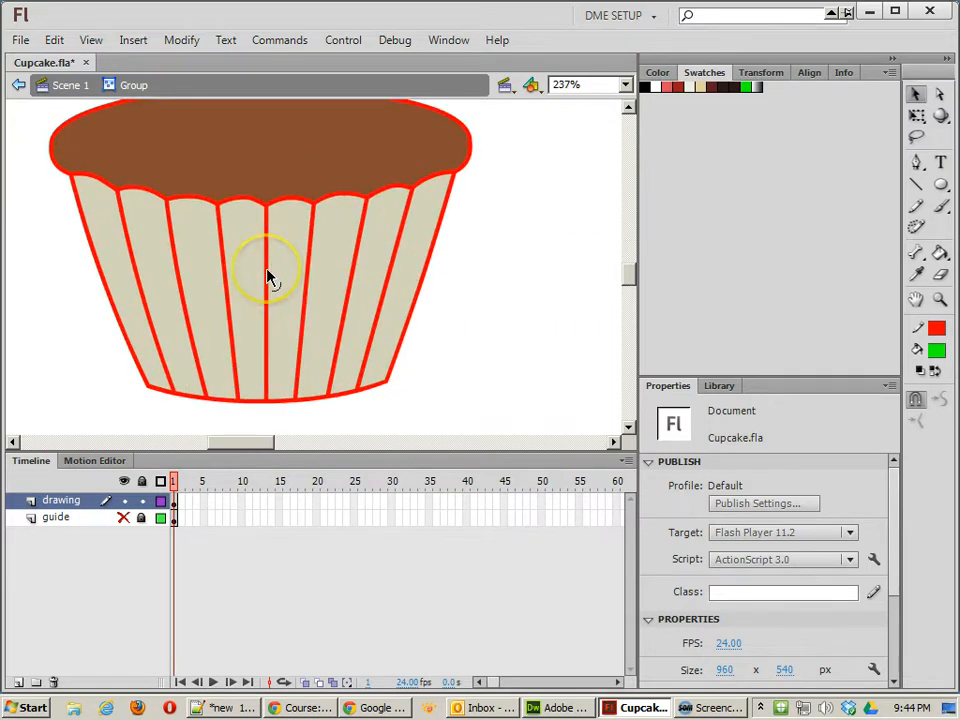
scroll(280, 230, down, 1)
scroll(282, 200, up, 2)
scroll(284, 215, down, 7)
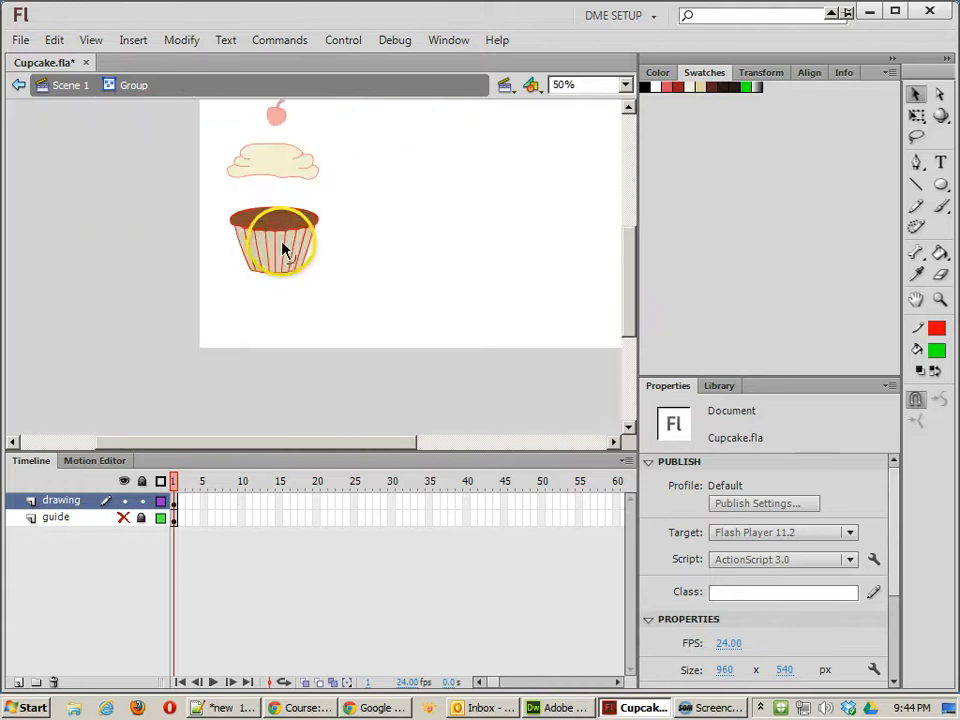
scroll(276, 175, up, 2)
scroll(275, 173, down, 3)
scroll(283, 257, up, 4)
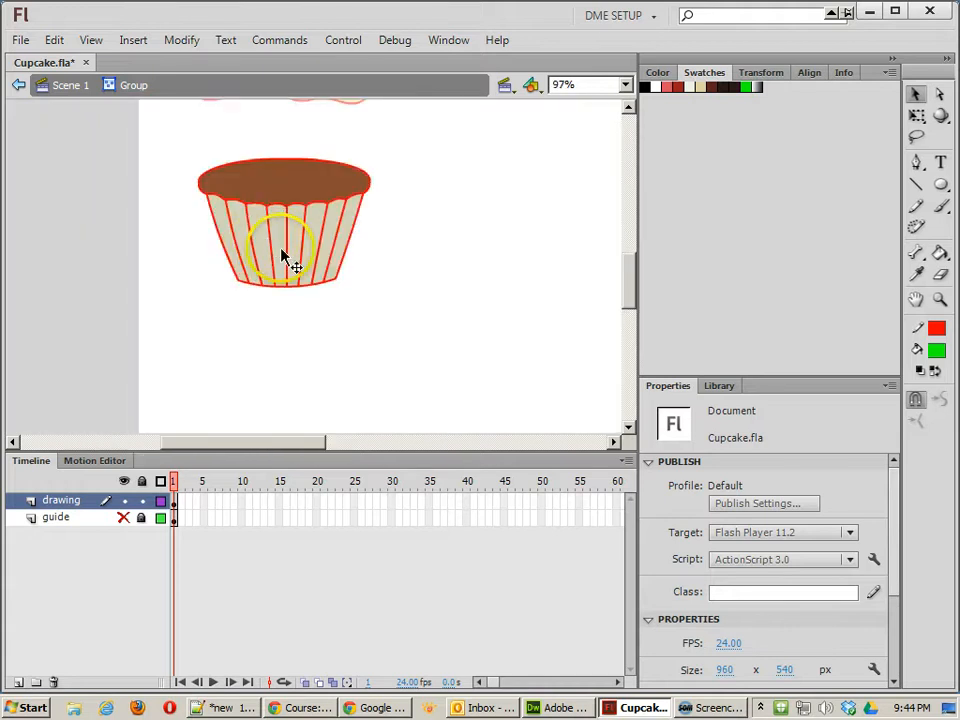
Select all connected outlines of the cake and wrapper and change their stroke colour to black.
drag(324, 170, 312, 251)
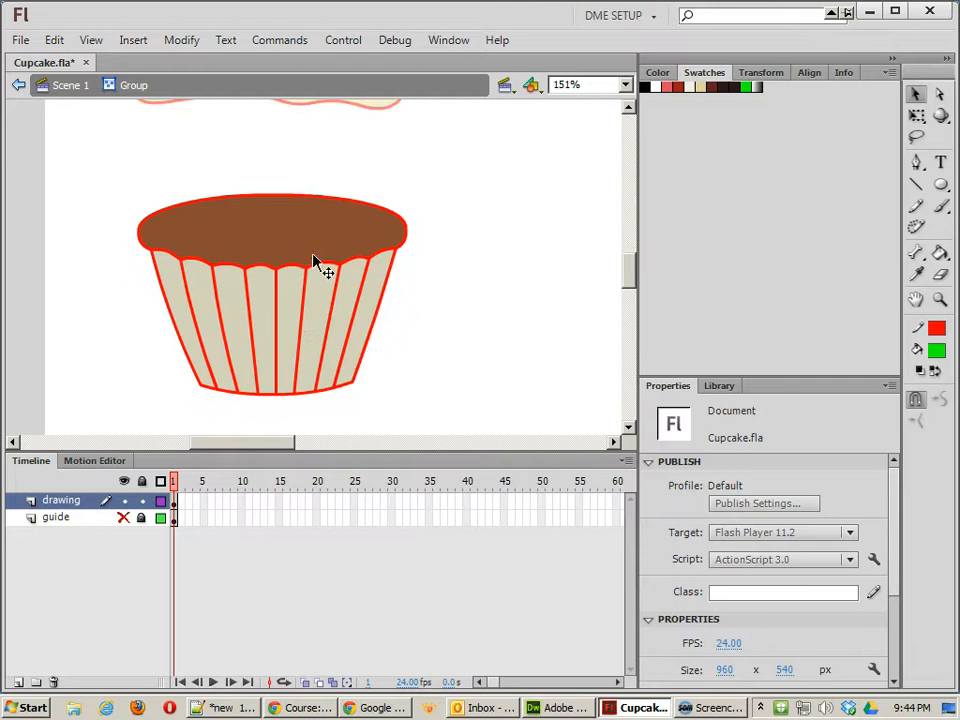
click(311, 254)
click(325, 262)
click(339, 288)
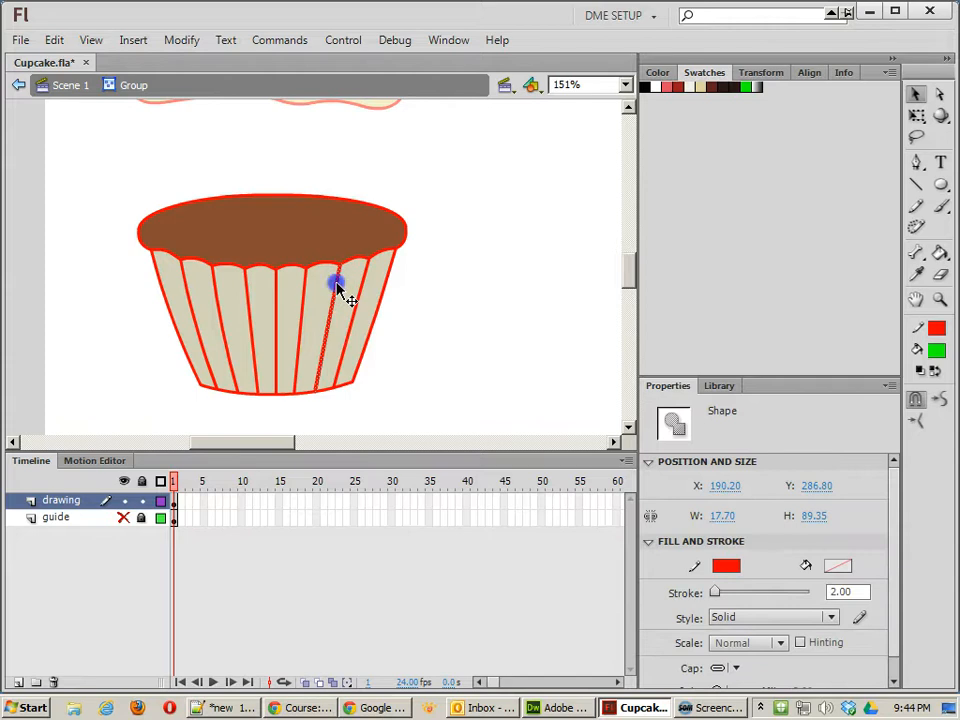
double_click(338, 288)
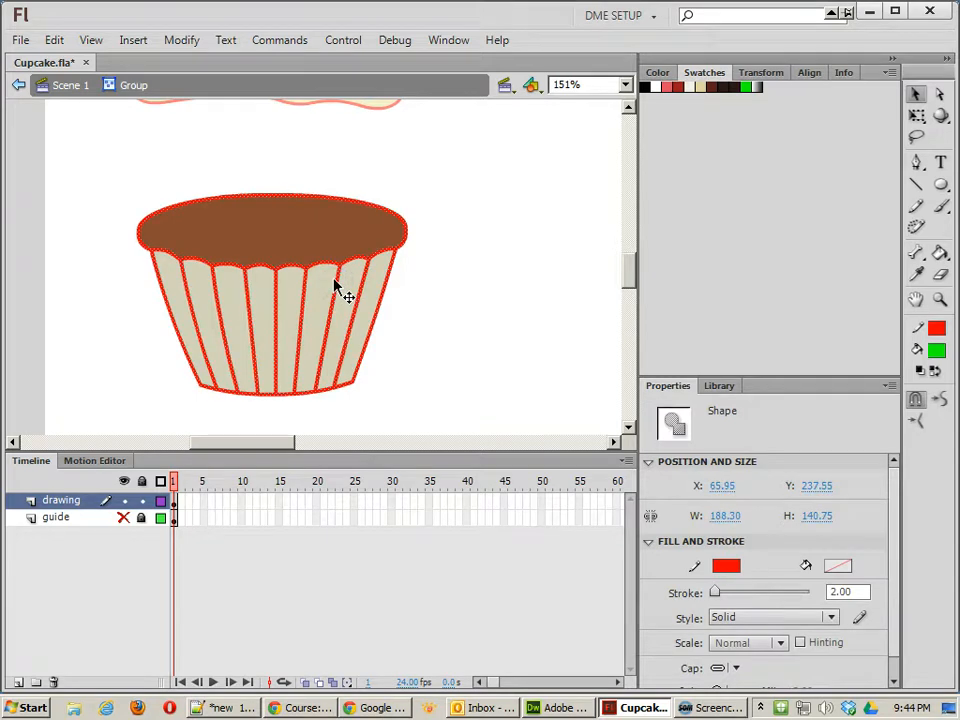
click(683, 521)
click(727, 567)
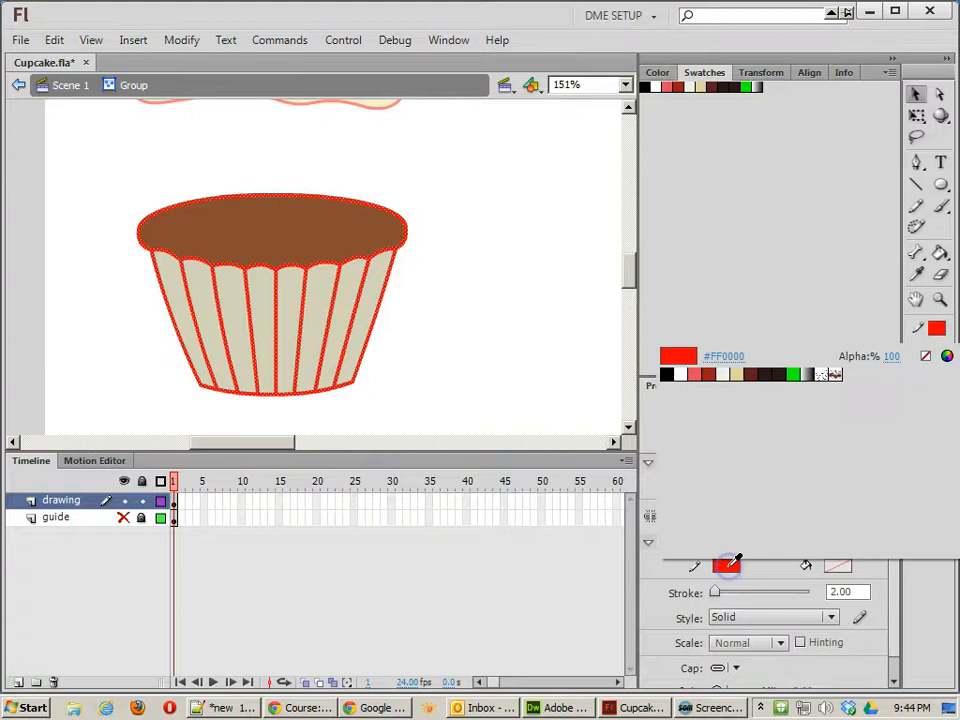
click(666, 374)
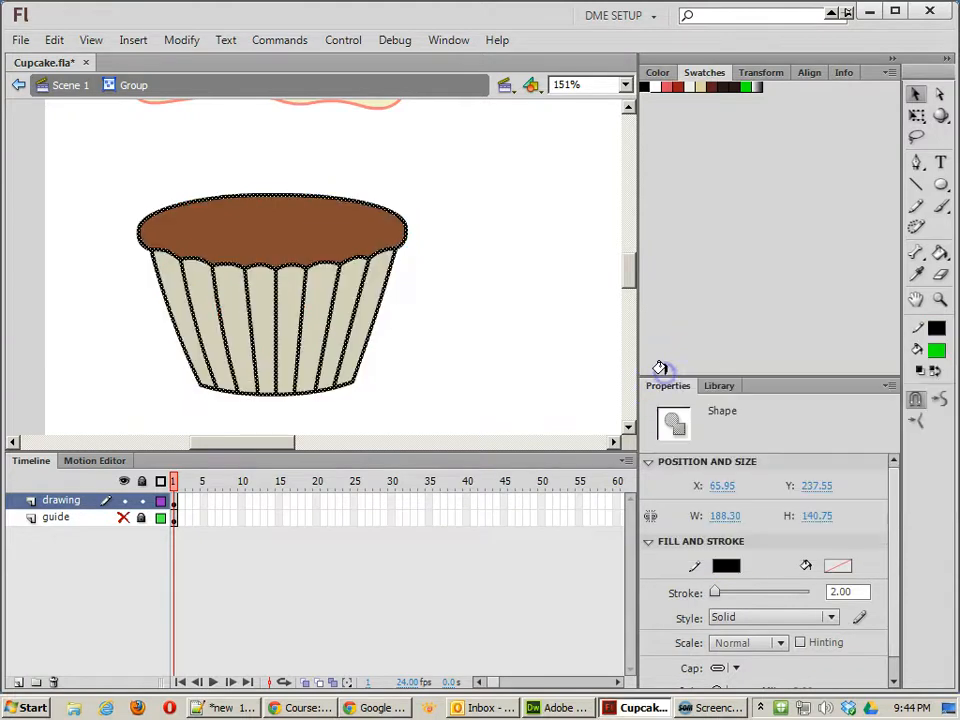
Set the stroke size of all the cake and wrapper outlines to 1.00 and deselect them.
click(866, 536)
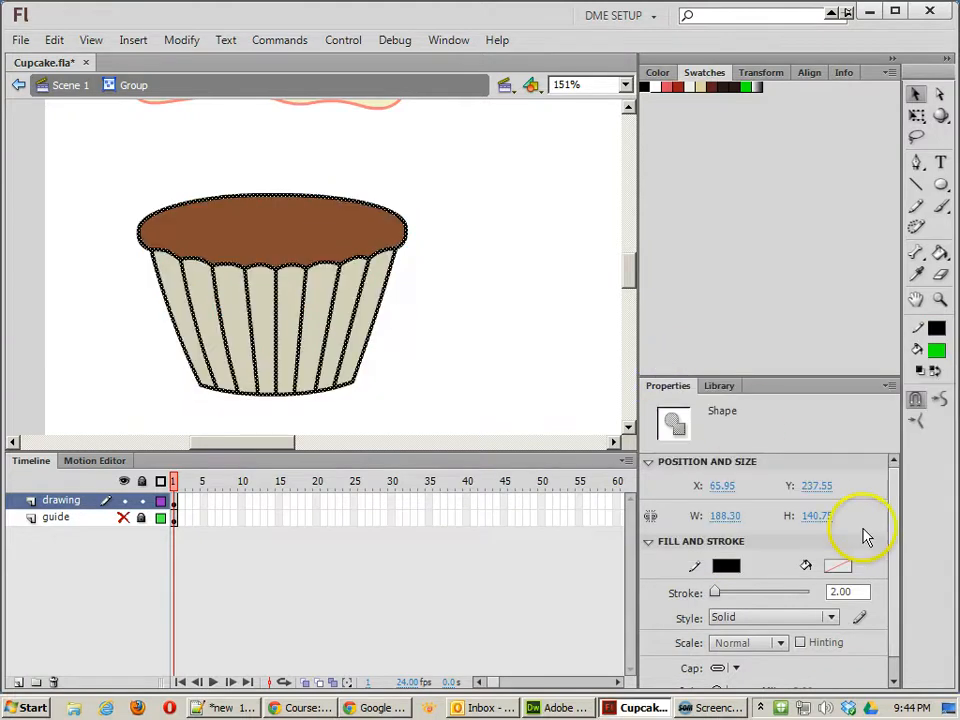
click(858, 590)
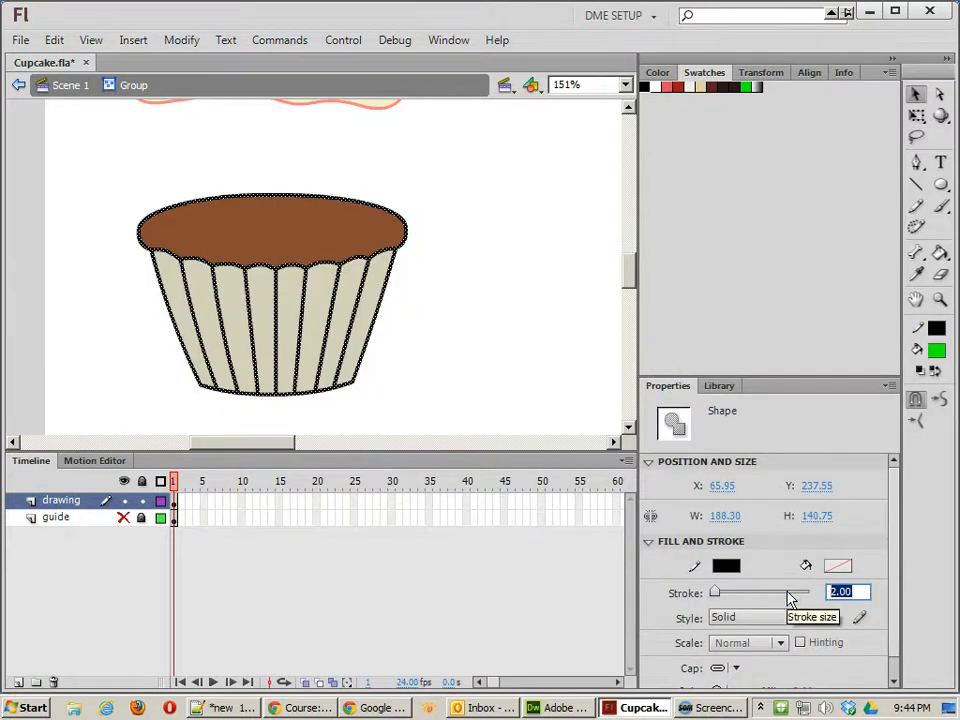
click(407, 272)
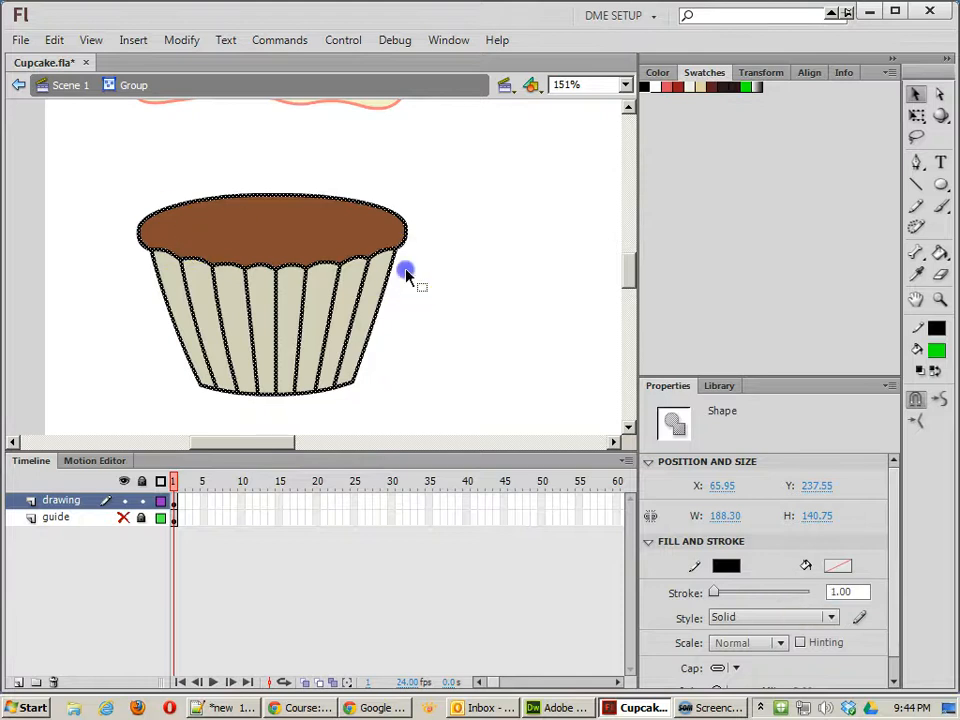
Select only the outer outline segments around the cake and wrapper, set their stroke size to 2.00 and deselect them.
click(406, 241)
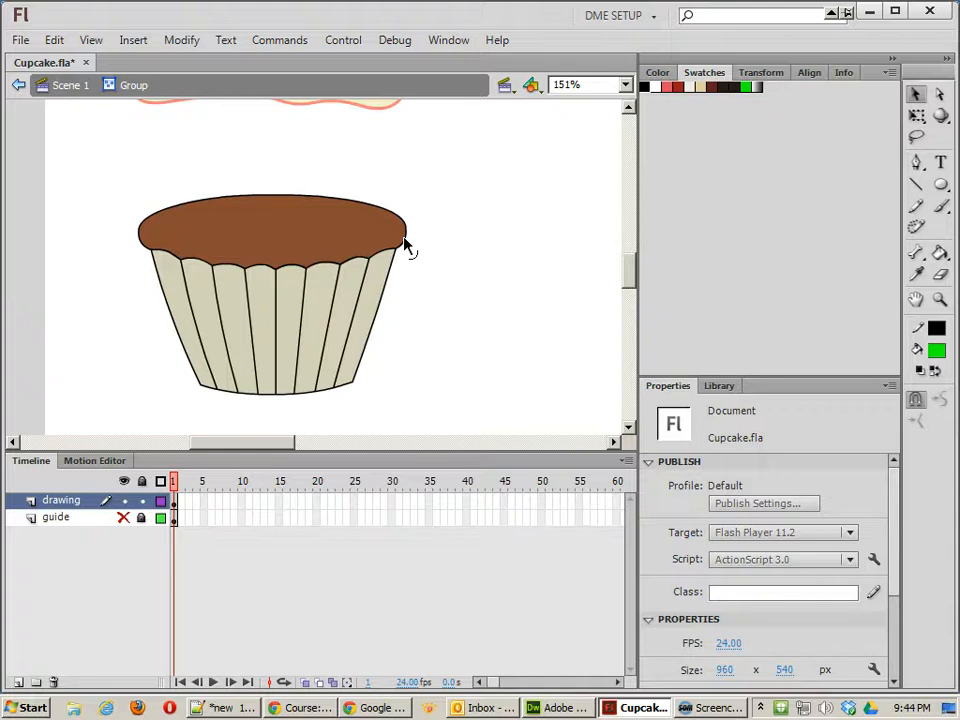
click(406, 241)
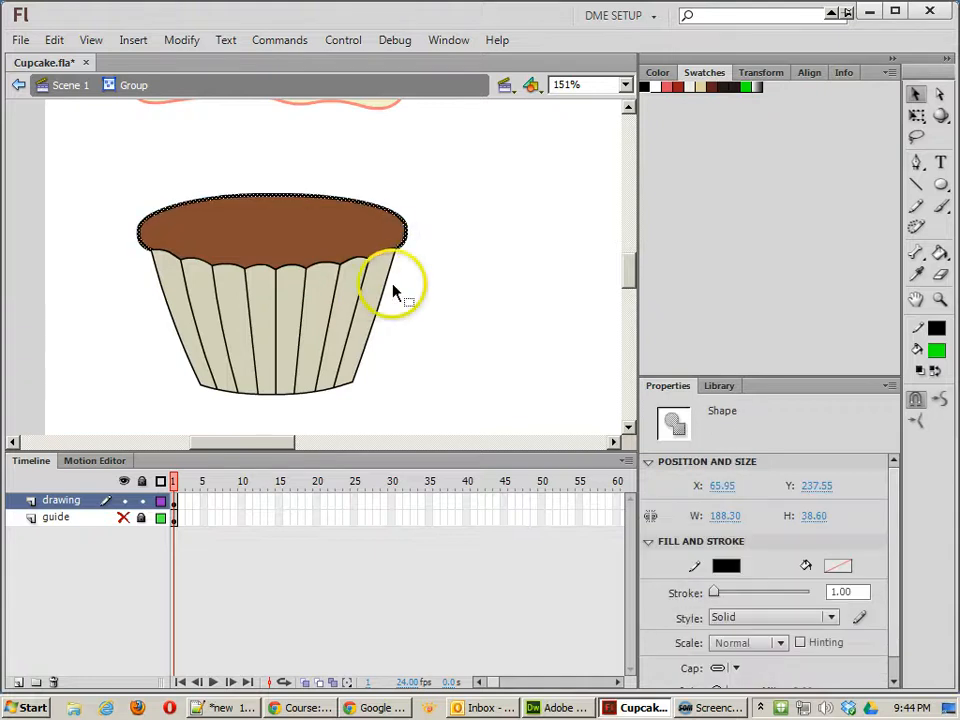
shift+click(386, 283)
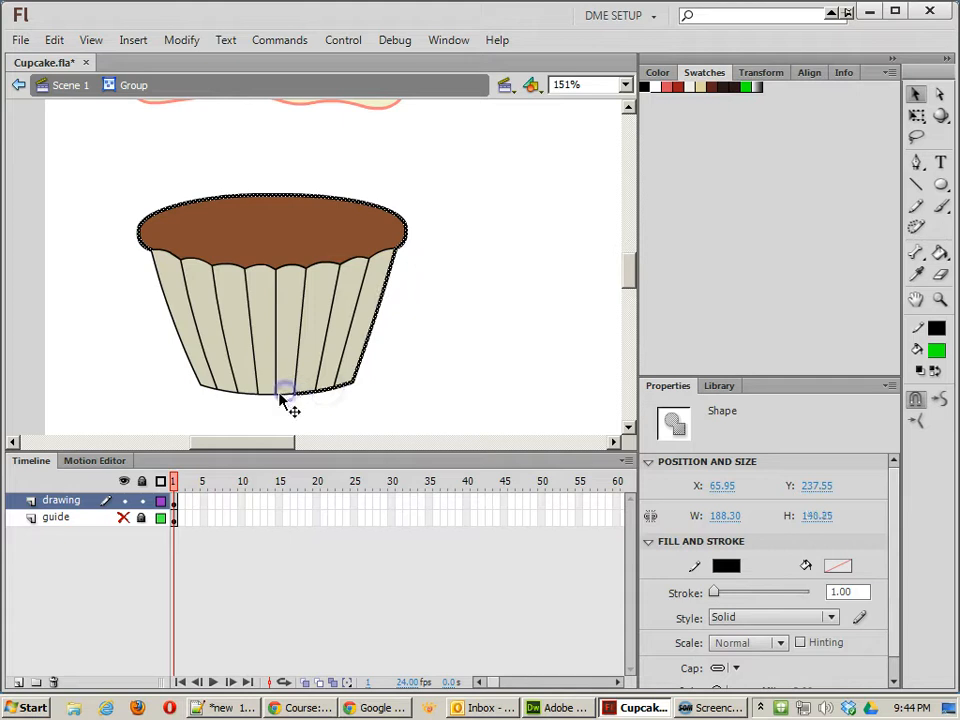
shift+click(244, 394)
shift+click(225, 391)
shift+click(205, 386)
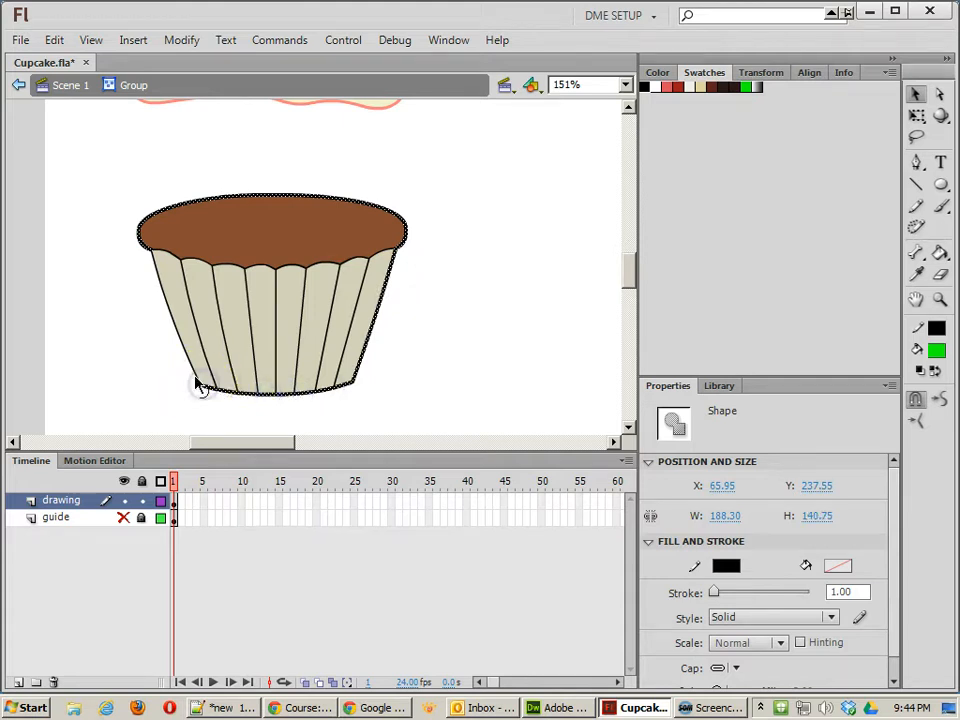
shift+click(195, 380)
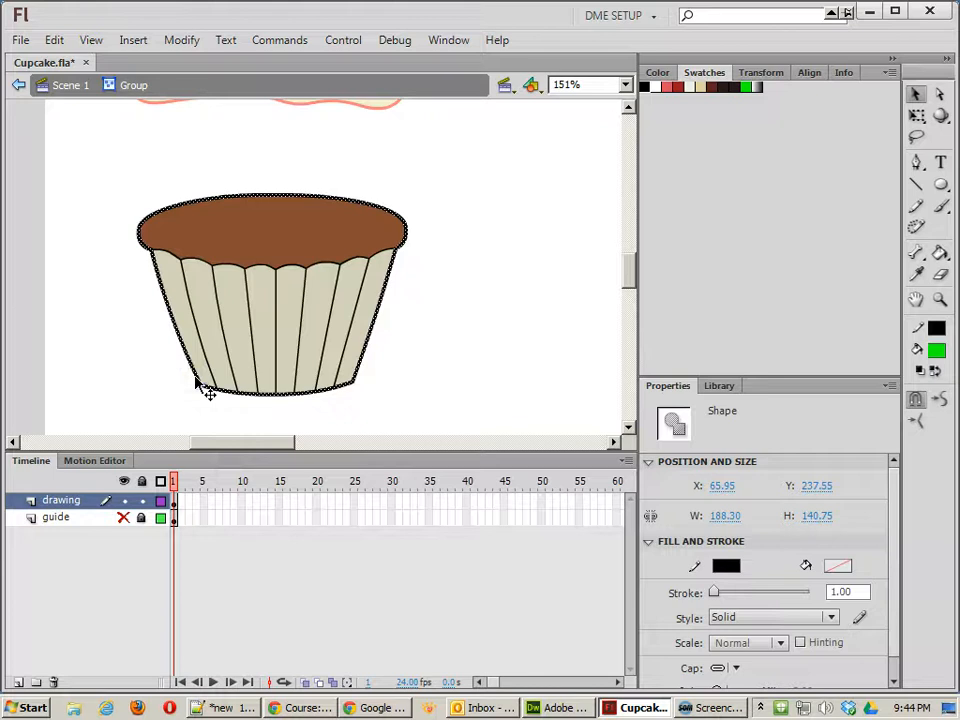
click(843, 591)
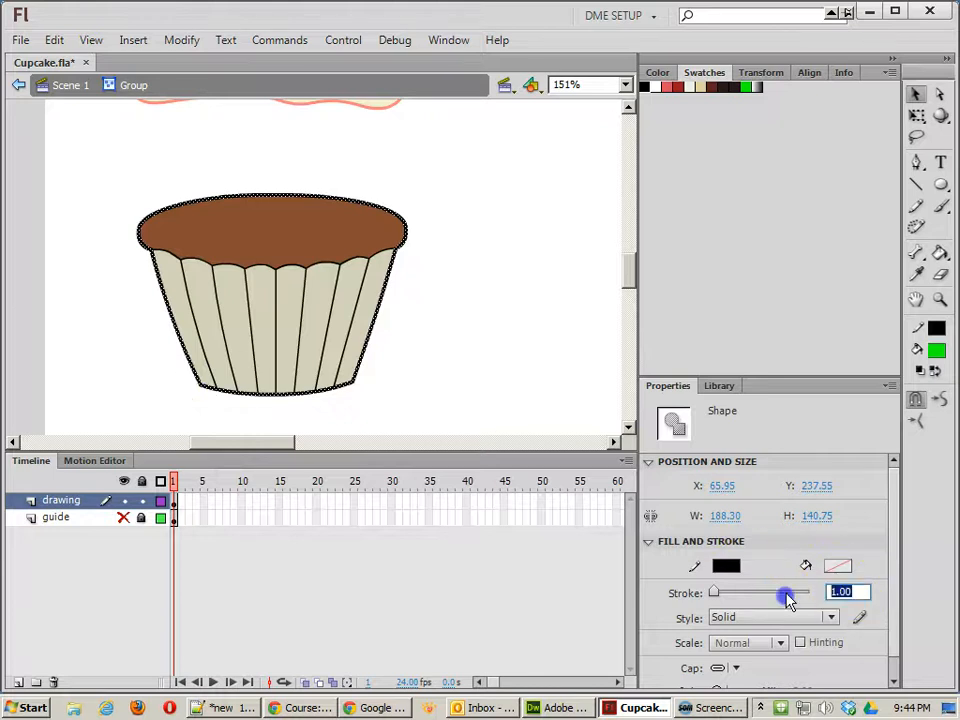
click(274, 386)
click(450, 330)
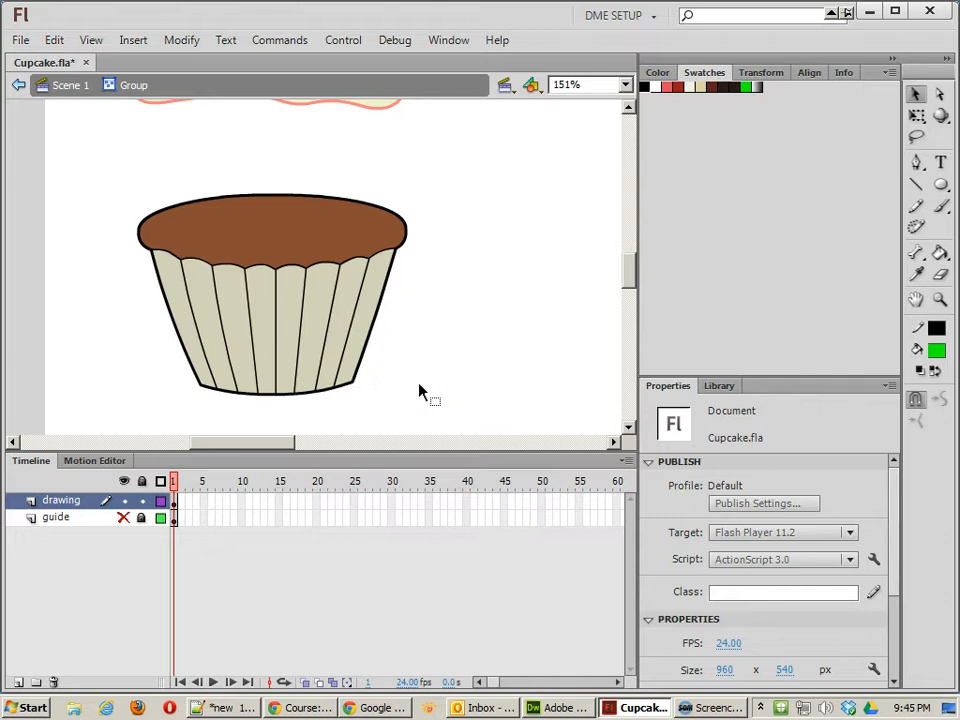
With object drawing enabled, draw a diagonal line about 114 by 123 px from the cake across the wrapper and colour it green.
click(919, 188)
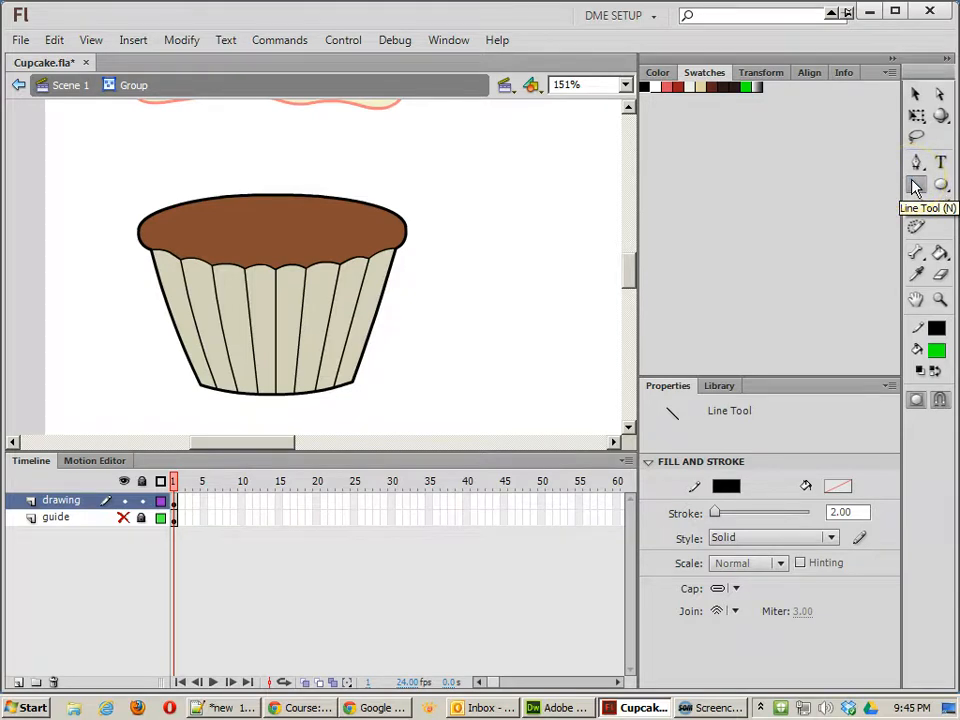
click(917, 400)
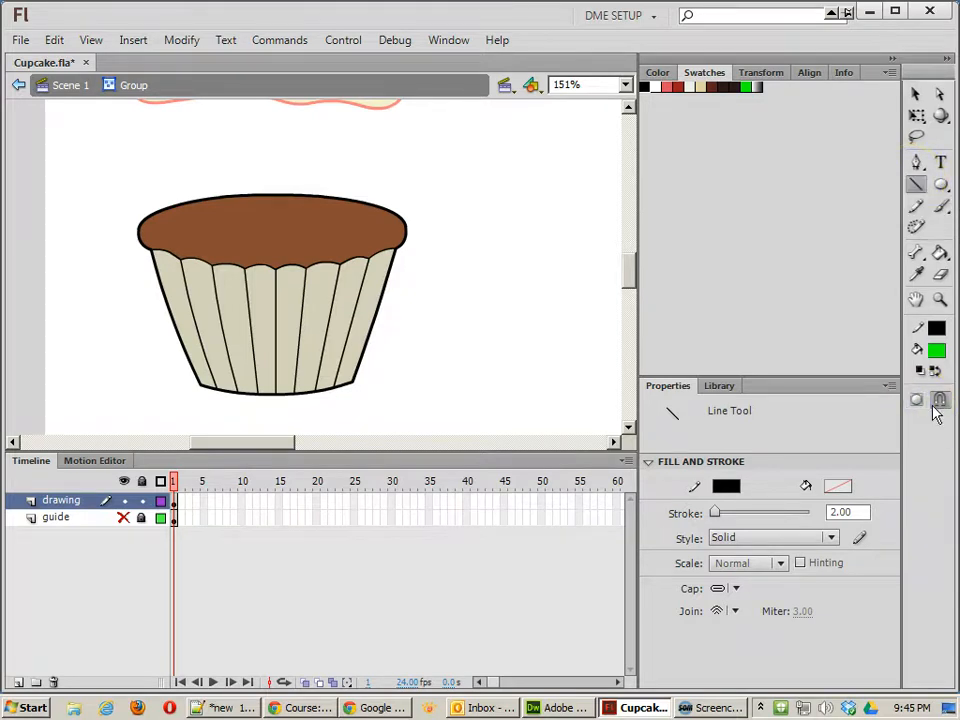
click(921, 402)
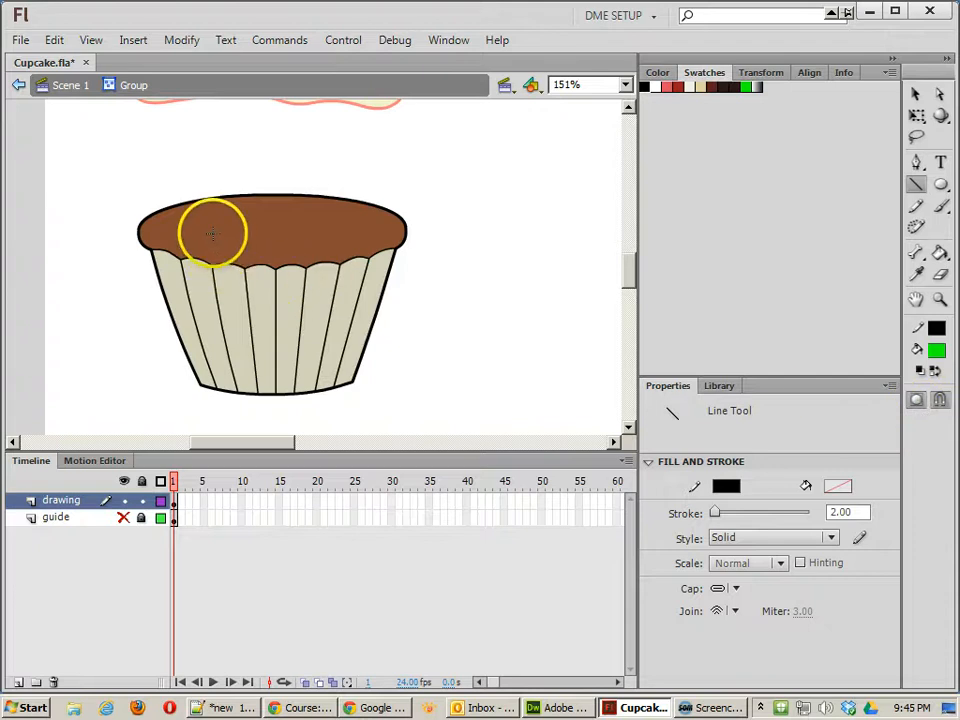
mouse_move(212, 234)
mouse_down()
mouse_move(381, 422)
mouse_move(372, 400)
mouse_up()
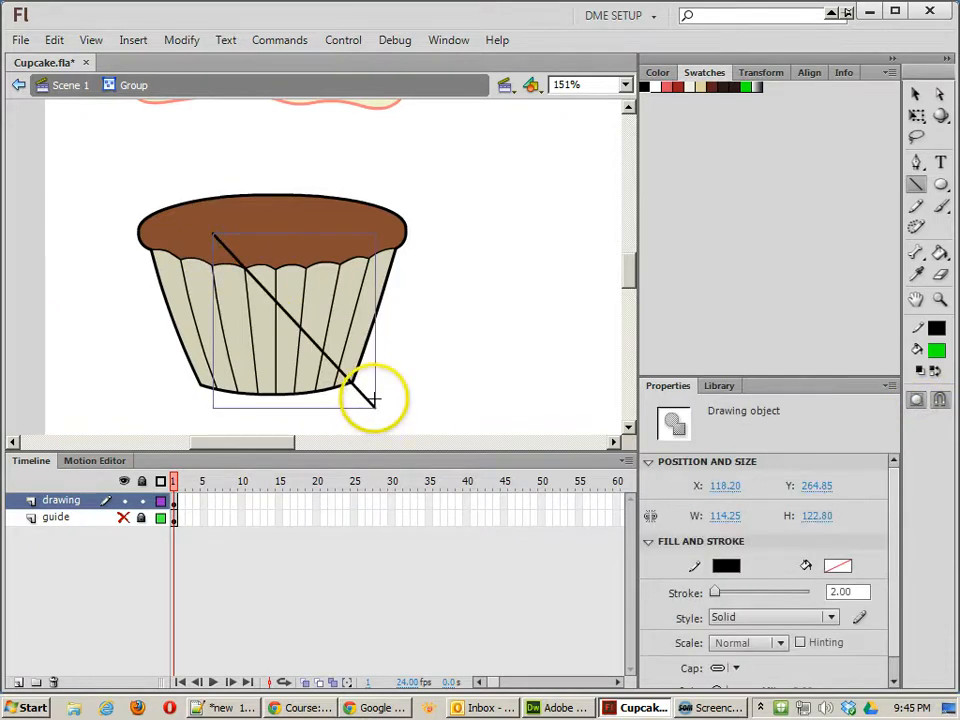
click(726, 566)
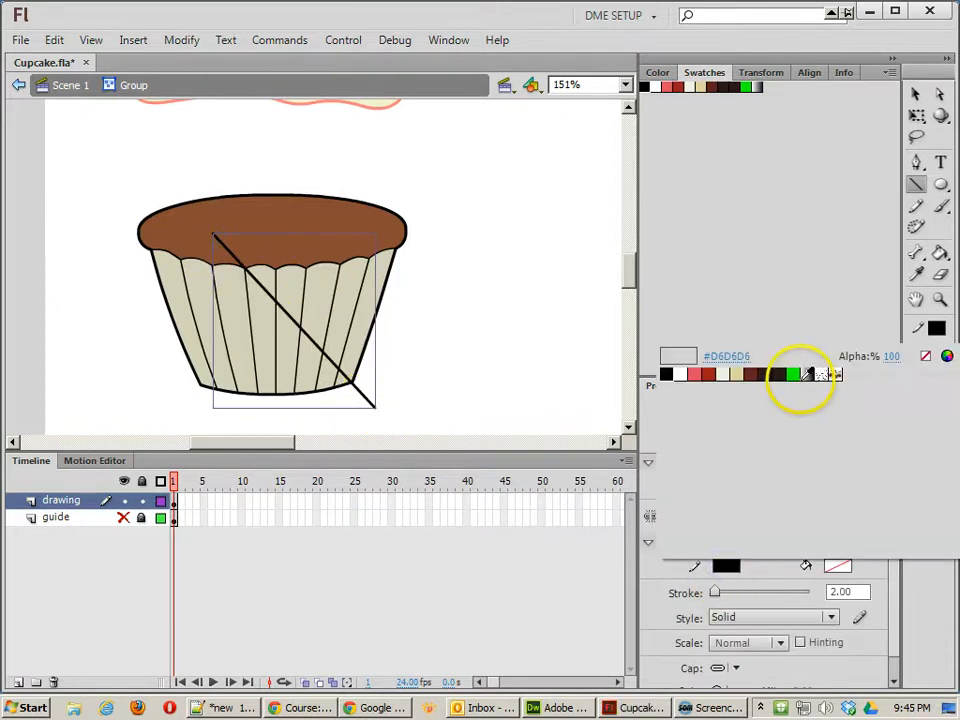
click(794, 374)
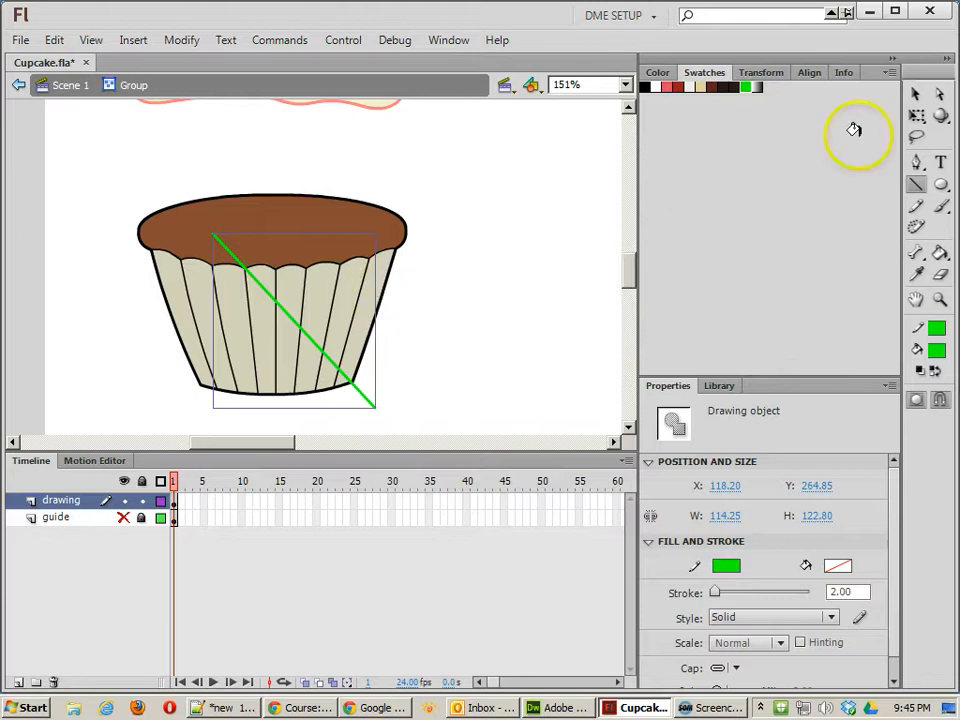
Shift the green line slightly up and to the left over the wrapper, and pull its lower end slightly inward.
click(915, 93)
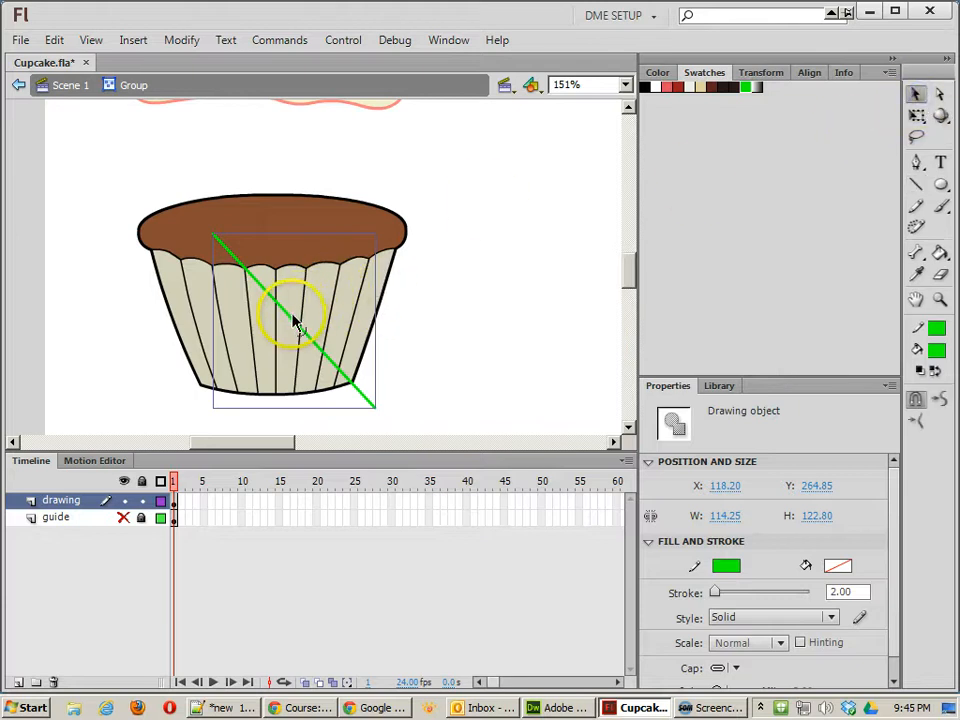
mouse_move(293, 322)
mouse_down()
mouse_move(336, 321)
mouse_move(340, 332)
mouse_move(242, 315)
mouse_up()
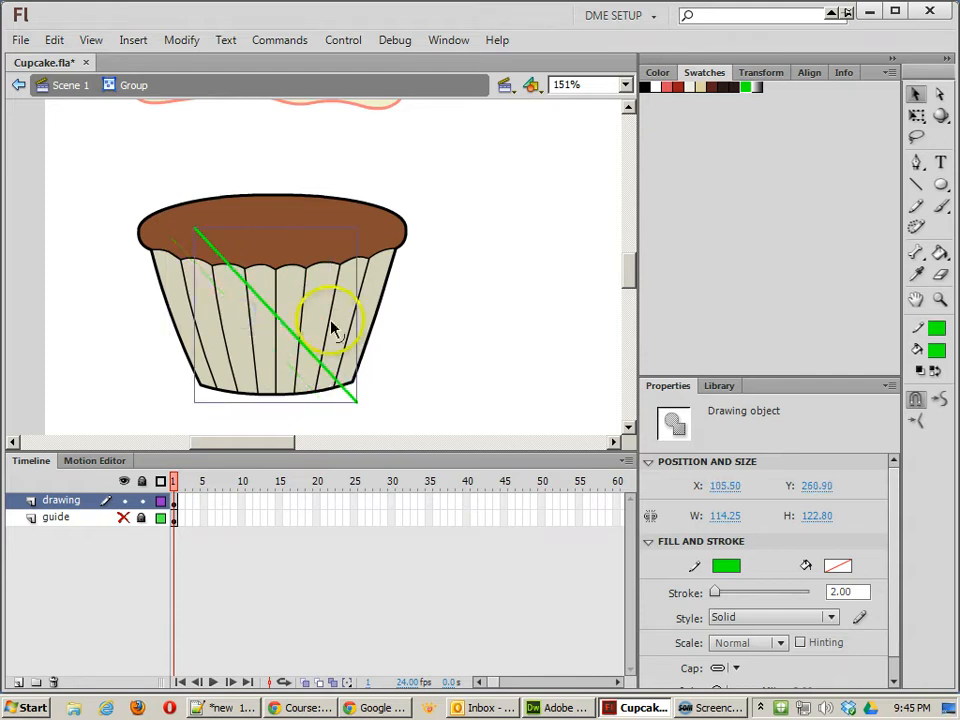
click(470, 328)
click(460, 296)
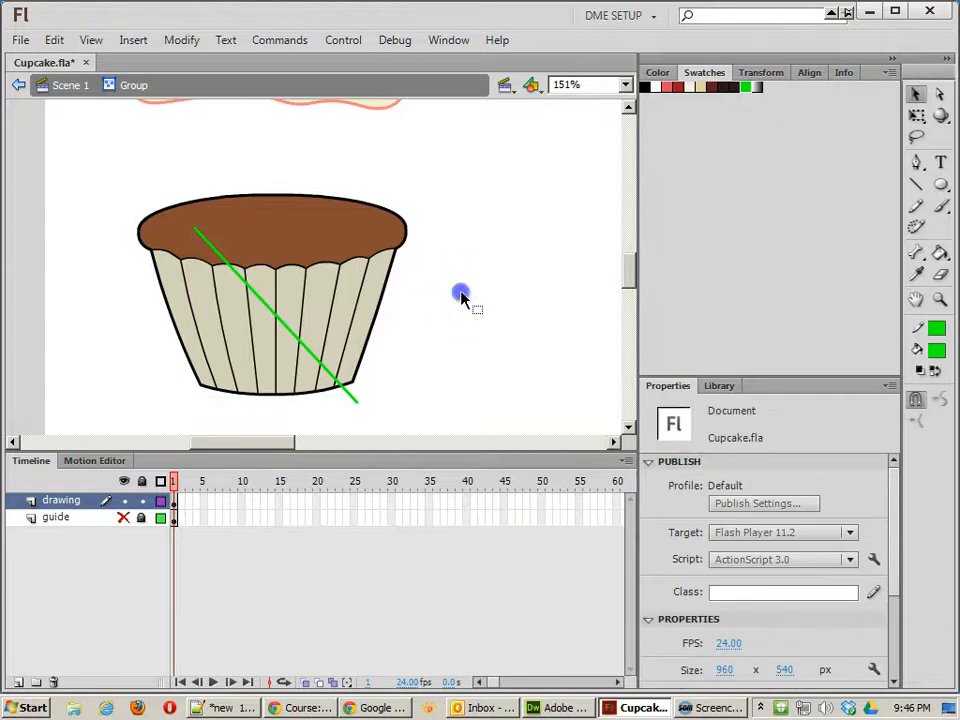
mouse_move(357, 402)
mouse_down()
mouse_move(362, 411)
mouse_move(361, 394)
mouse_move(350, 400)
mouse_up()
click(290, 340)
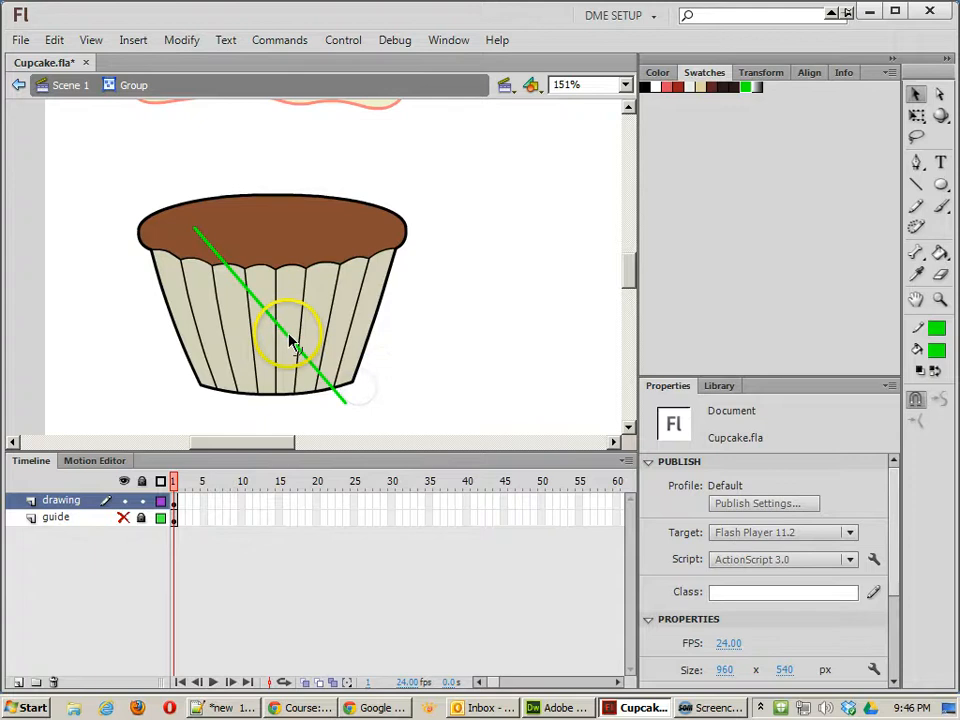
Inside the line's drawing object, bend it into a downward-sagging curve, adjust both ends to about 92 by 113 px overall, and exit.
double_click(288, 338)
drag(282, 331, 283, 328)
drag(194, 227, 192, 226)
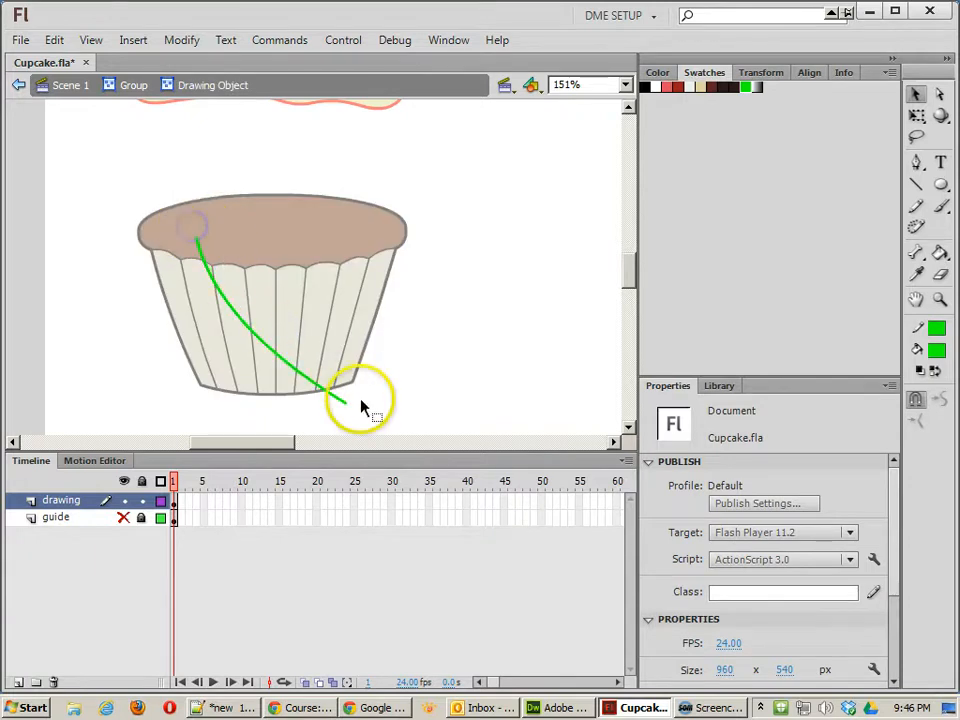
mouse_move(348, 401)
mouse_down()
mouse_move(335, 388)
mouse_move(343, 392)
mouse_up()
drag(201, 250, 222, 247)
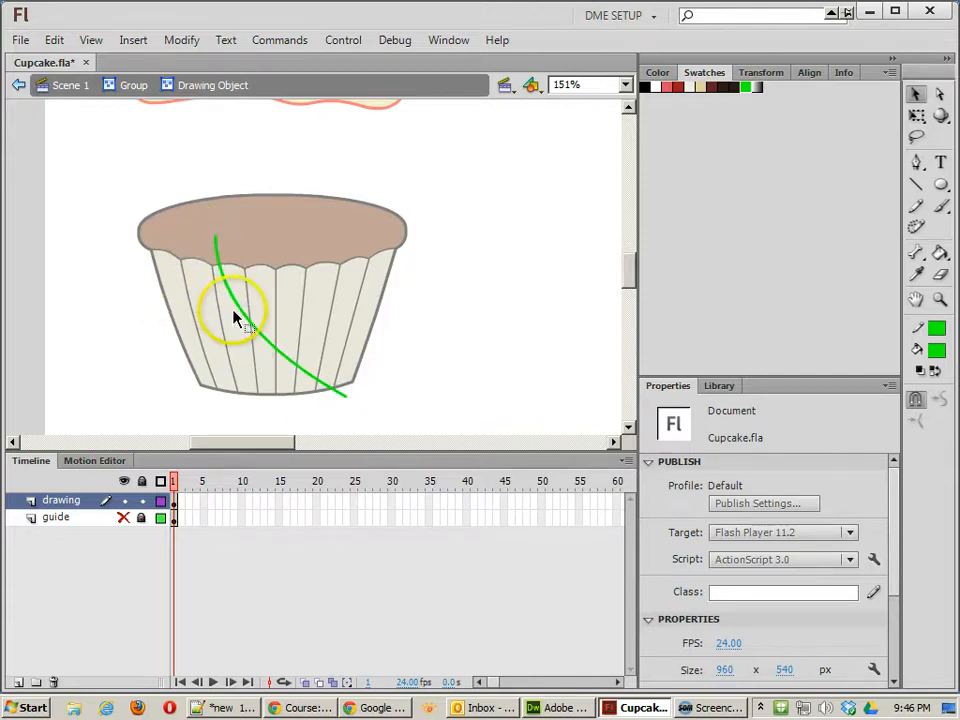
drag(242, 313, 246, 320)
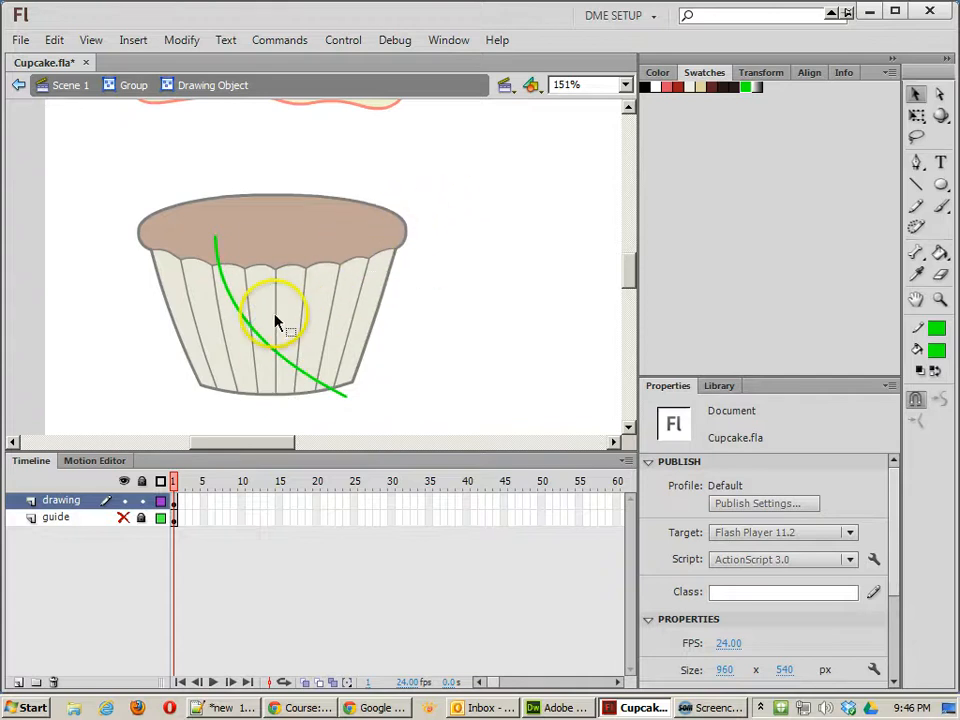
double_click(415, 385)
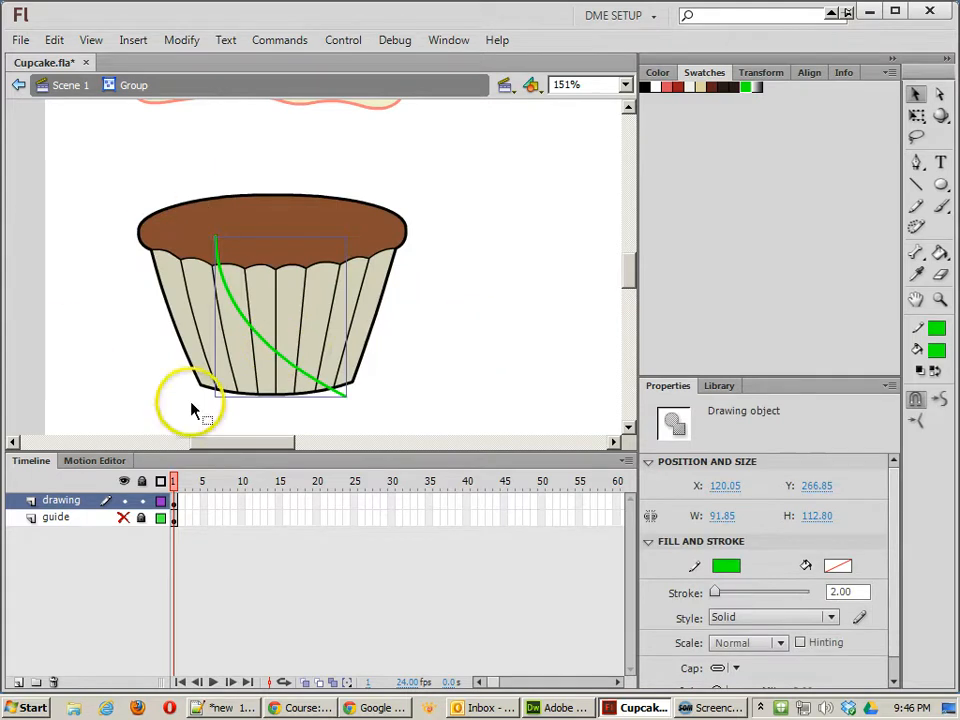
Try breaking the green curve's drawing object apart with it selected, and undo that.
click(247, 321)
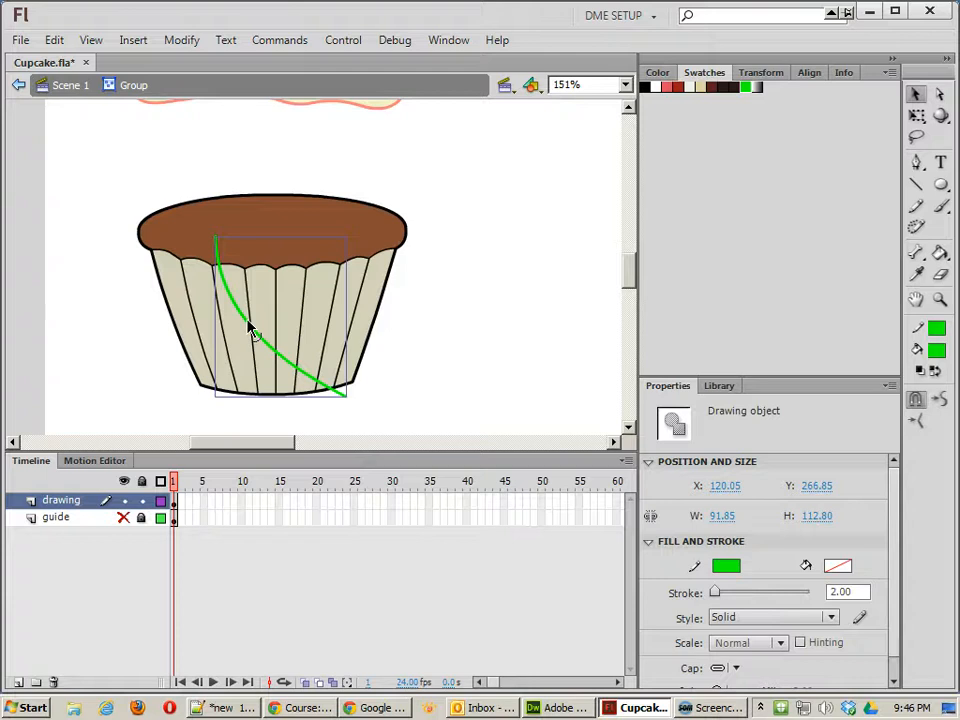
key(ctrl+b)
right_click(248, 322)
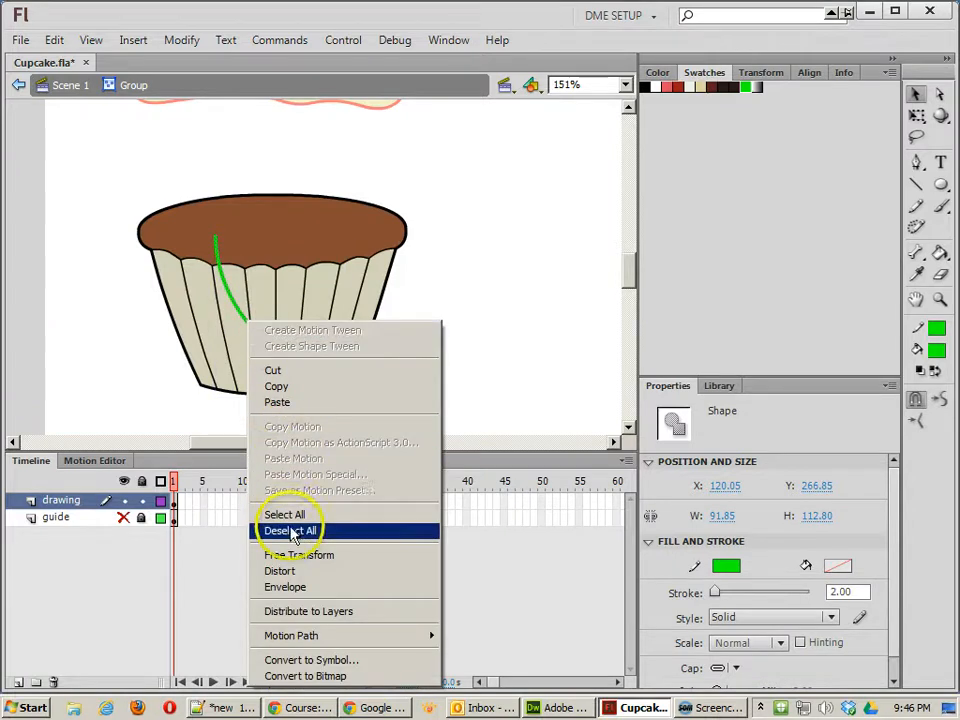
click(529, 326)
click(258, 336)
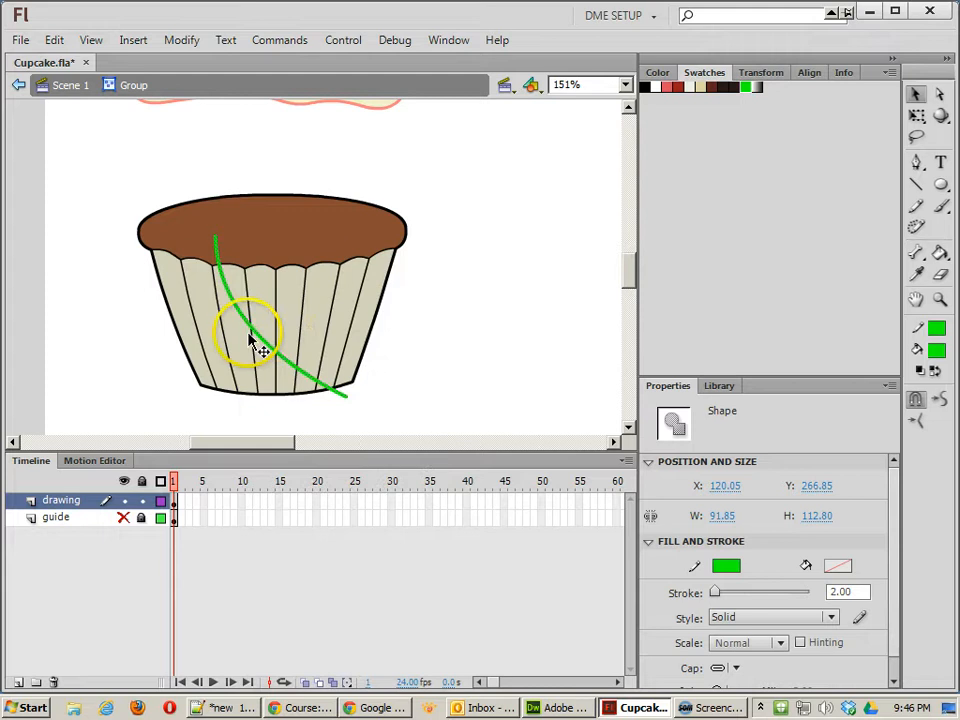
key(ctrl+z)
Break the green curve apart so it merges with the wrapper artwork, and deselect it.
right_click(252, 328)
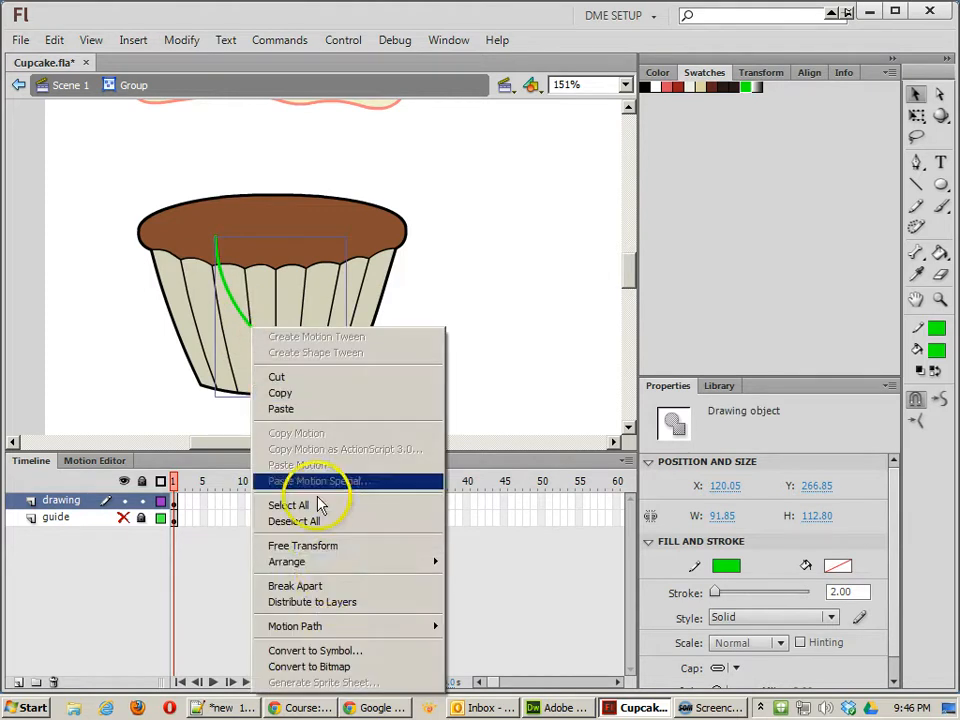
click(334, 584)
click(462, 270)
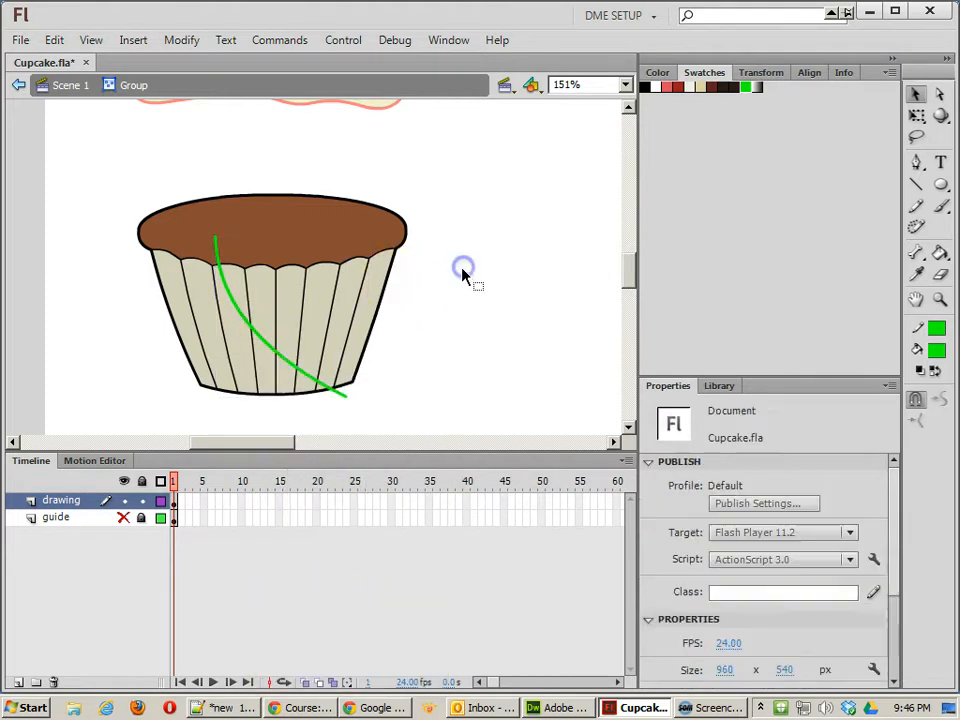
Select every wrapper fill area below the green curve, including the small sliver near the wrapper's lower edge.
click(306, 379)
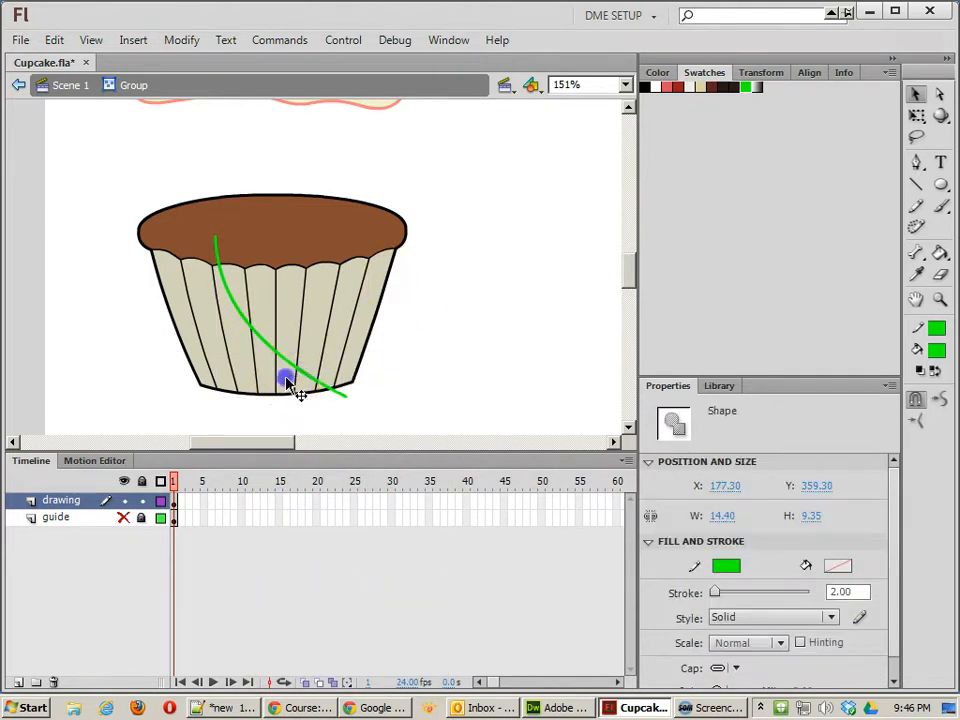
click(292, 382)
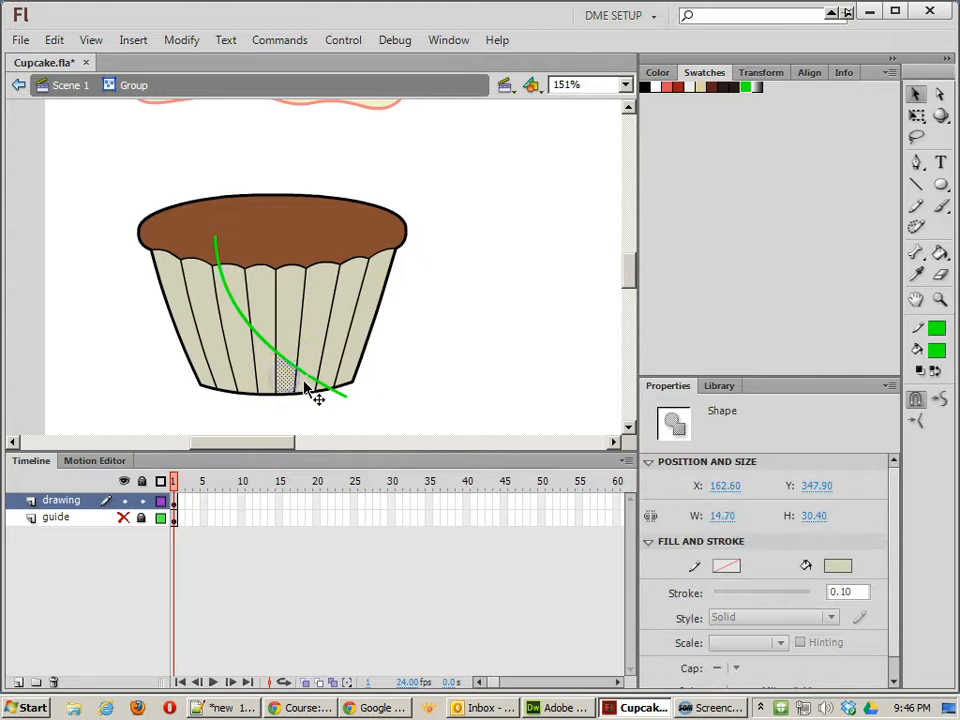
shift+click(233, 333)
shift+click(201, 313)
shift+click(178, 300)
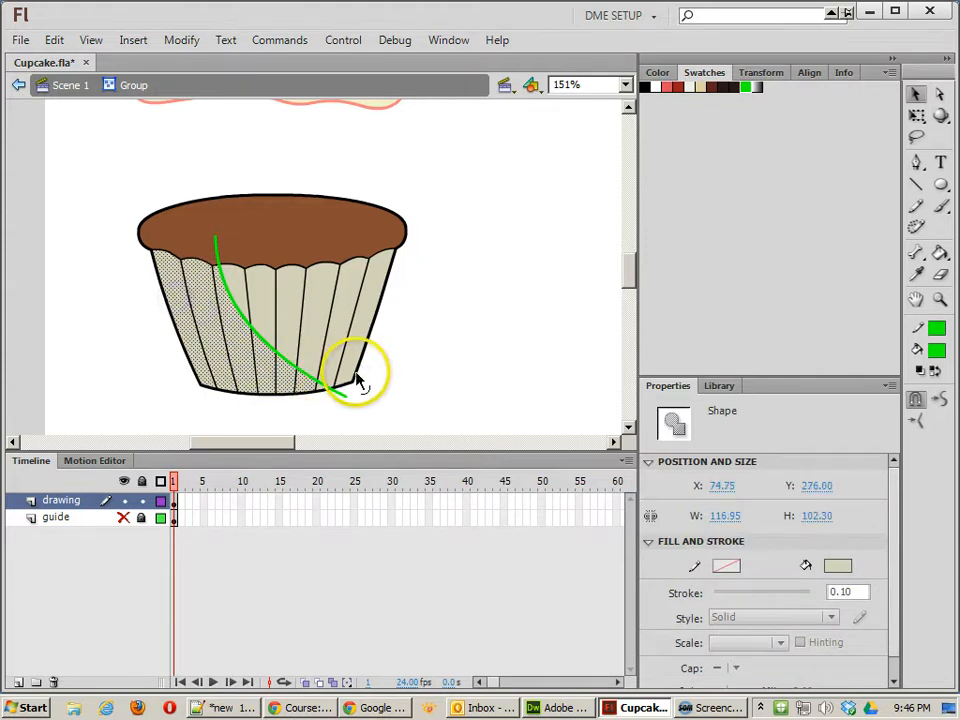
key(ctrl+equal)
key(ctrl+equal)
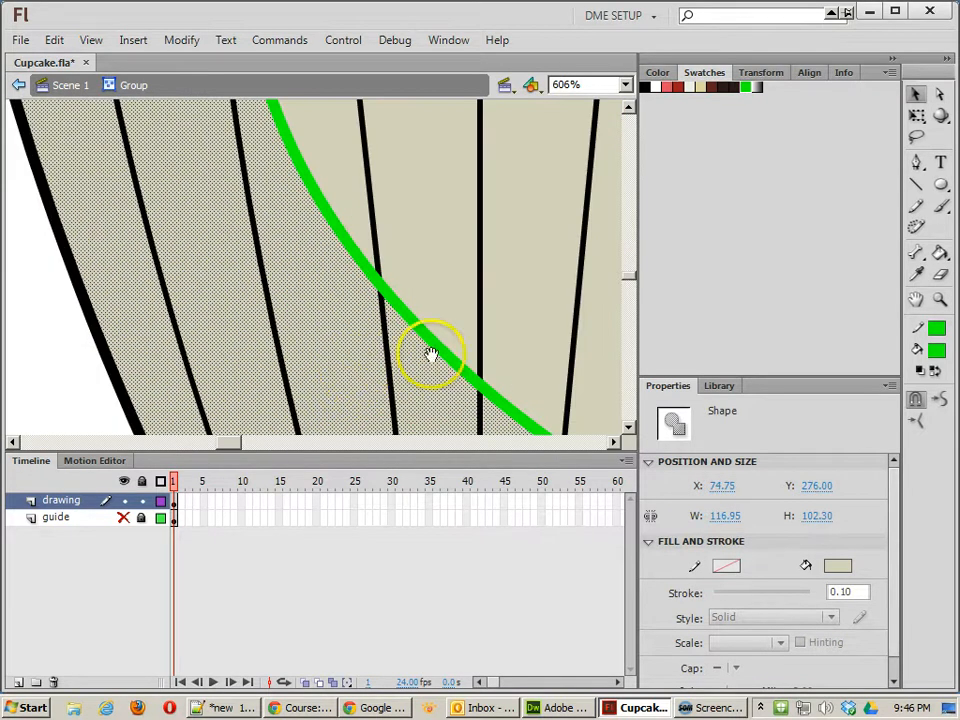
drag(429, 354, 358, 224)
drag(469, 281, 347, 219)
shift+click(386, 266)
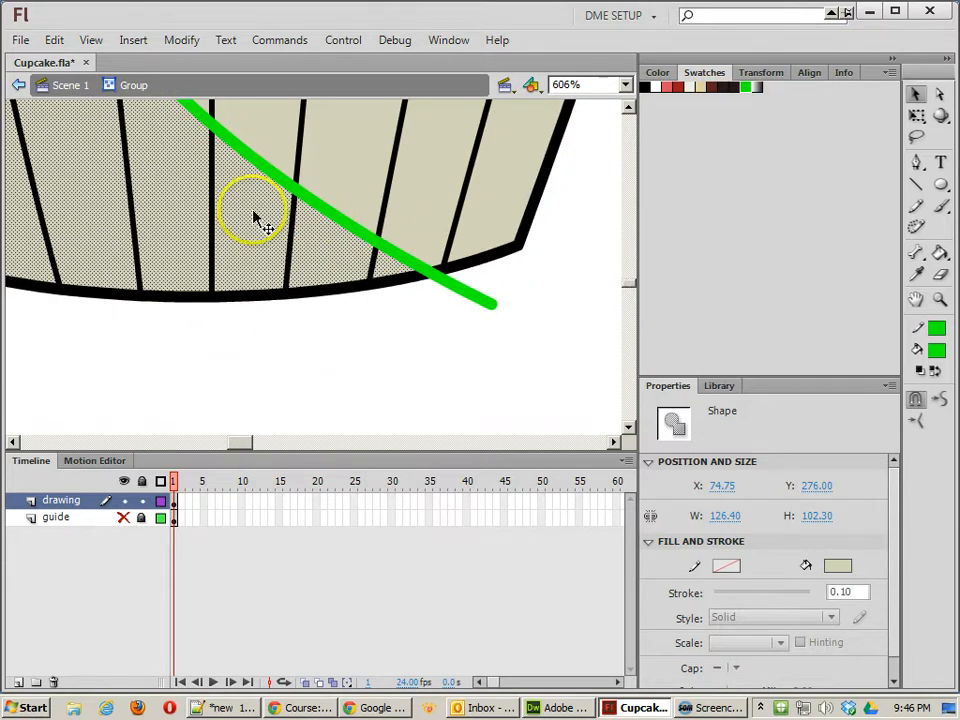
drag(225, 171, 414, 356)
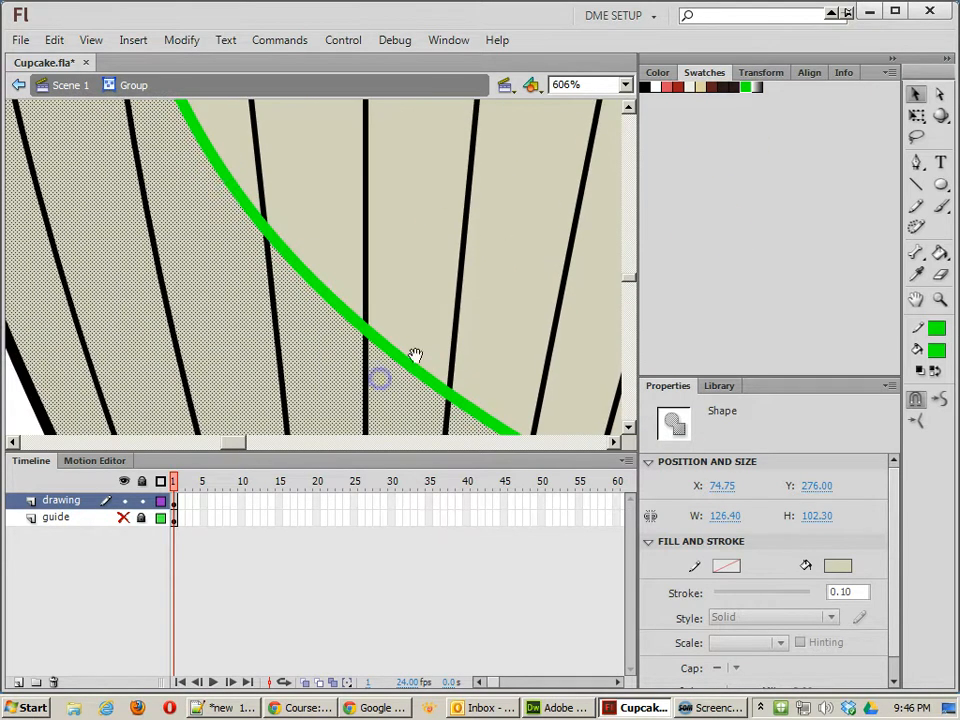
Darken the selected wrapper fills below the green curve to 80% brightness.
click(658, 74)
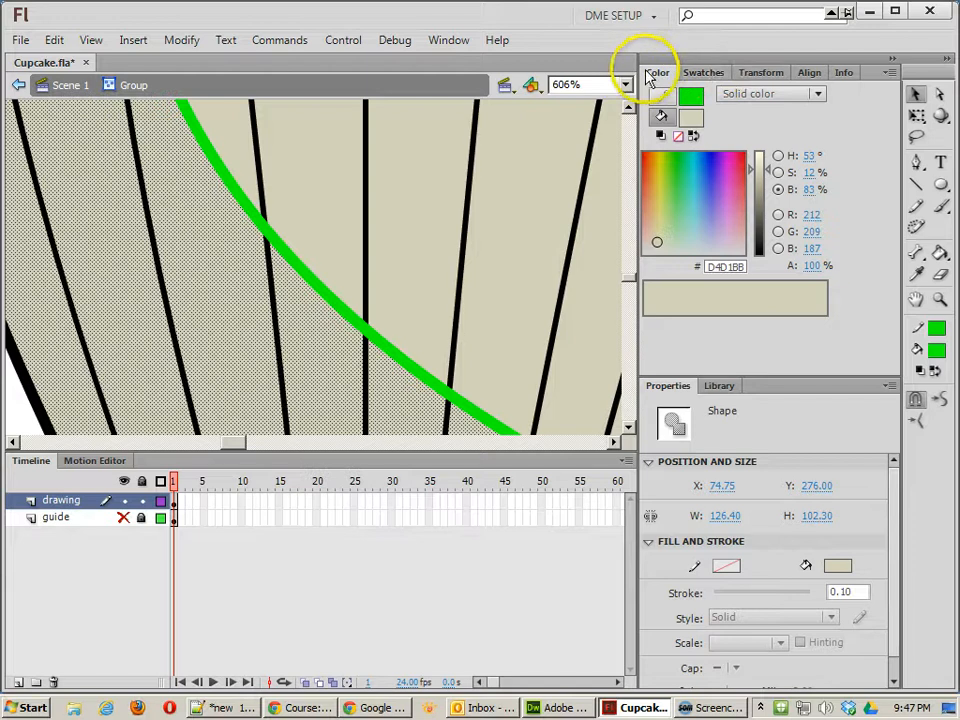
click(778, 172)
click(779, 190)
click(778, 156)
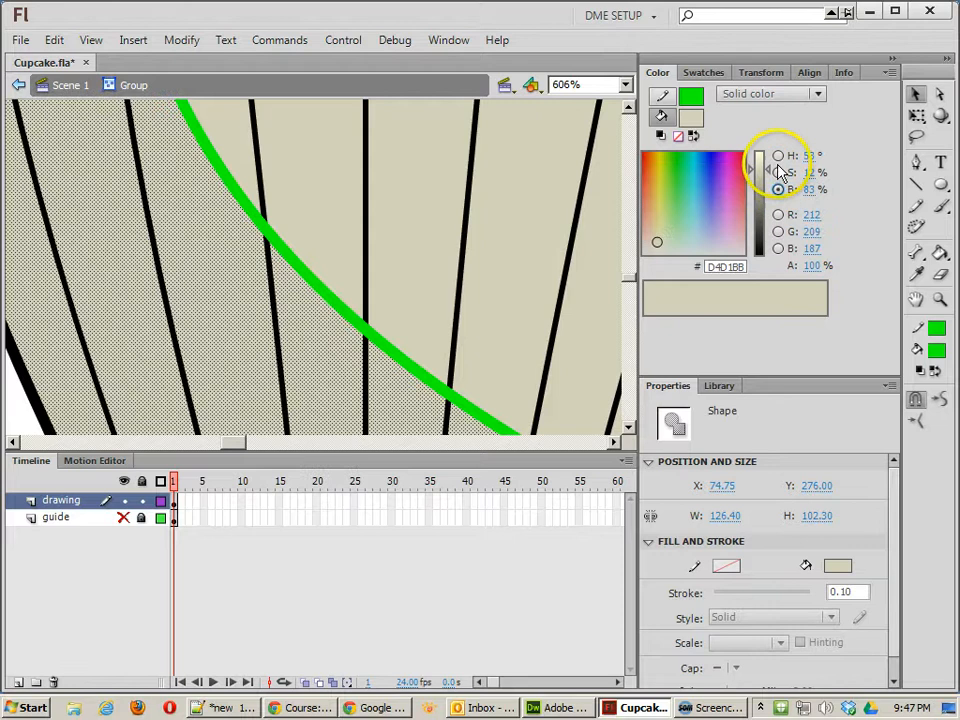
click(779, 190)
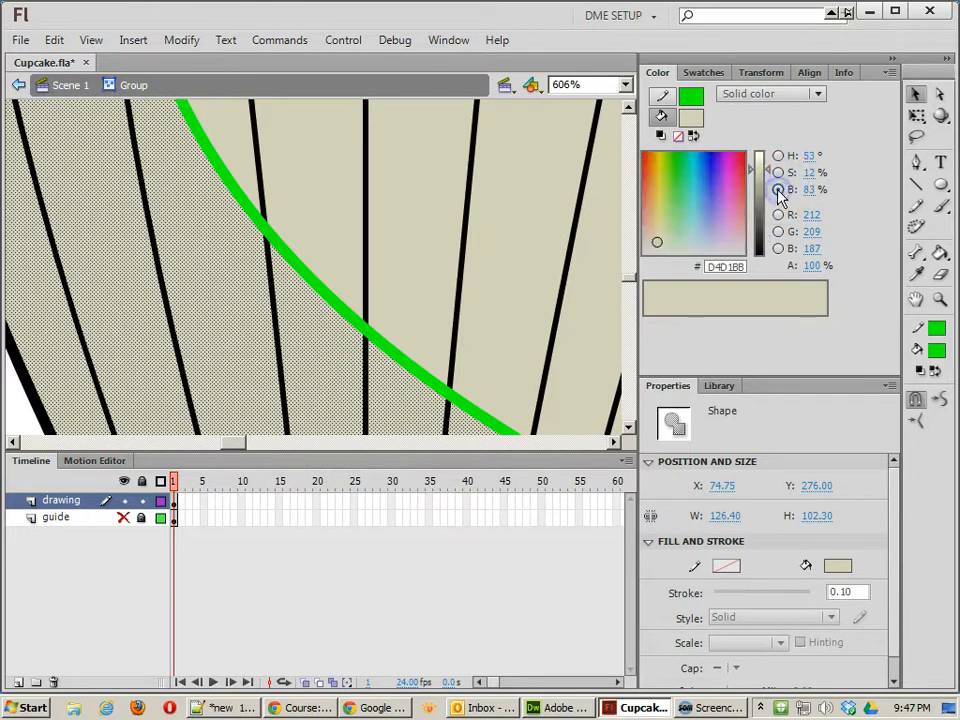
click(769, 175)
drag(769, 175, 768, 178)
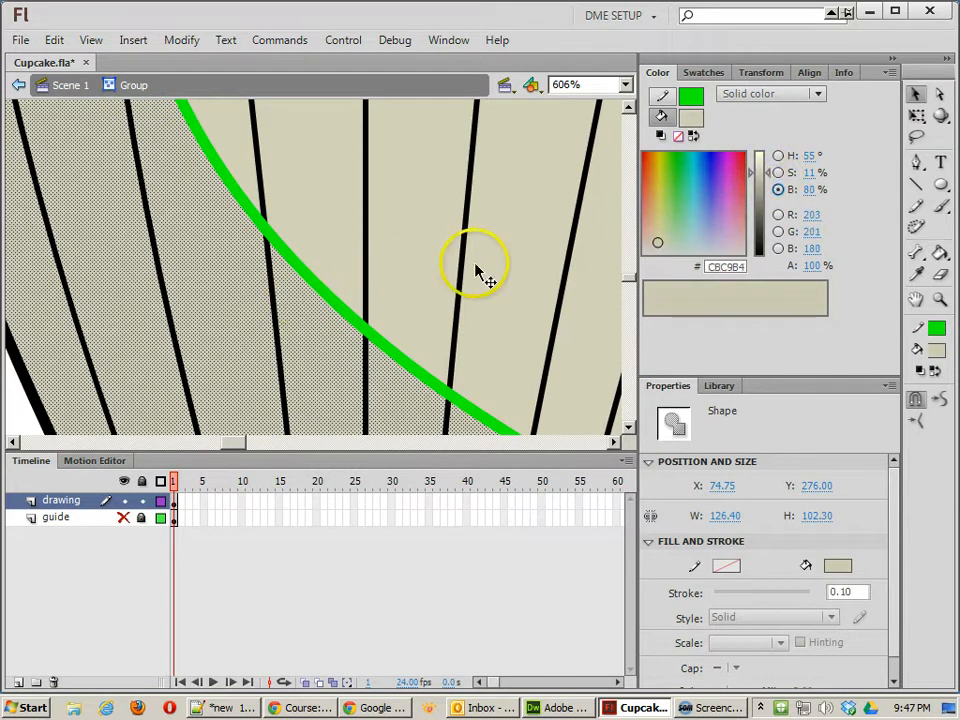
Delete the green guide curve crossing the wrapper.
key(ctrl+minus)
key(ctrl+minus)
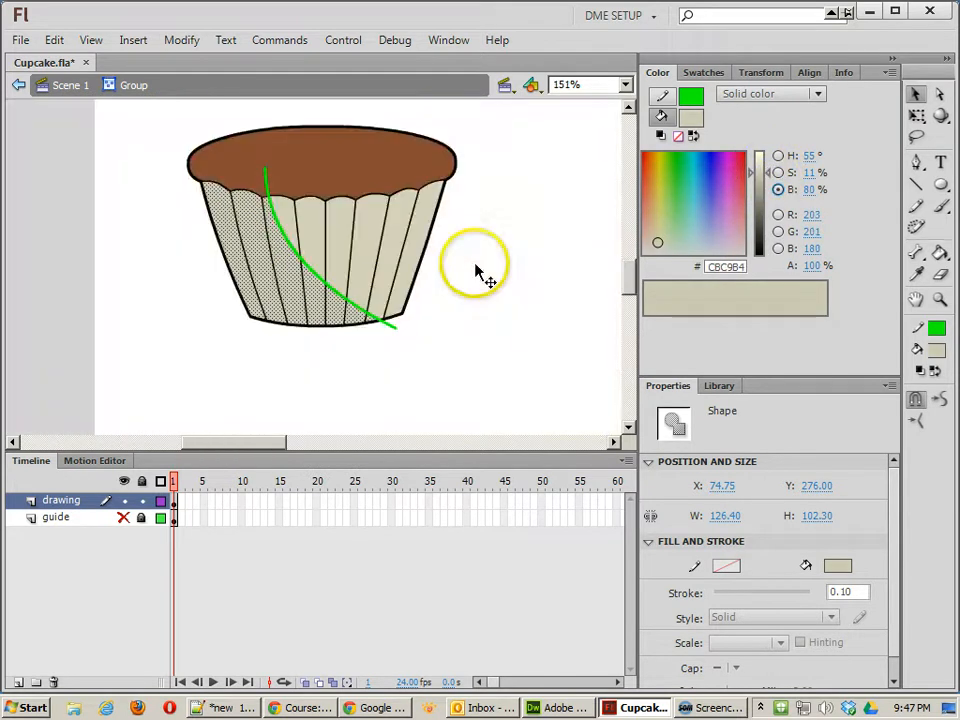
click(288, 246)
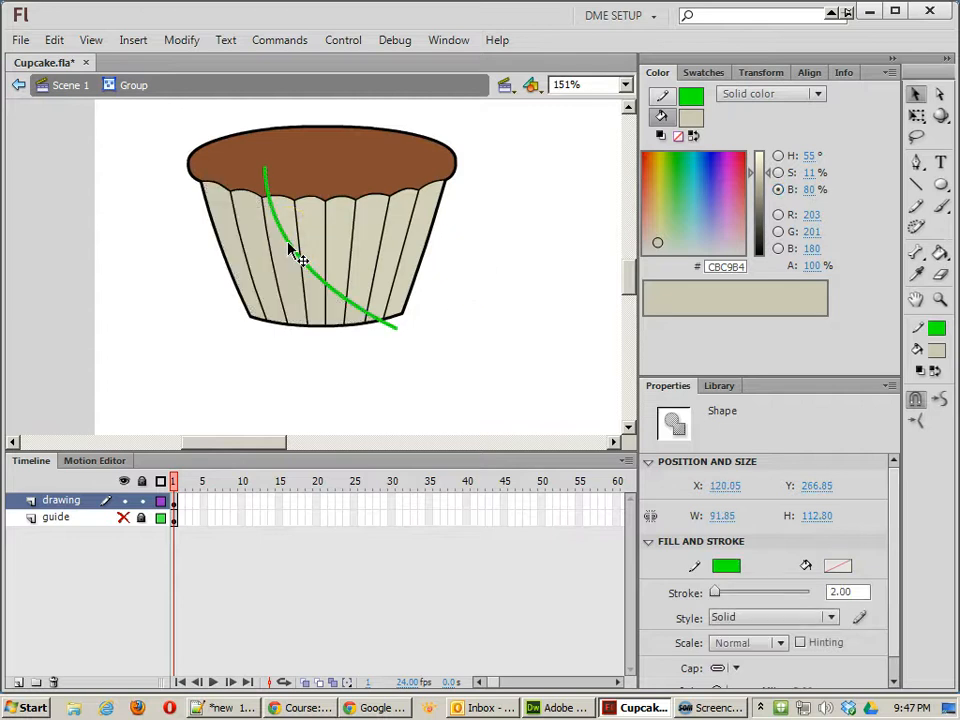
key(Delete)
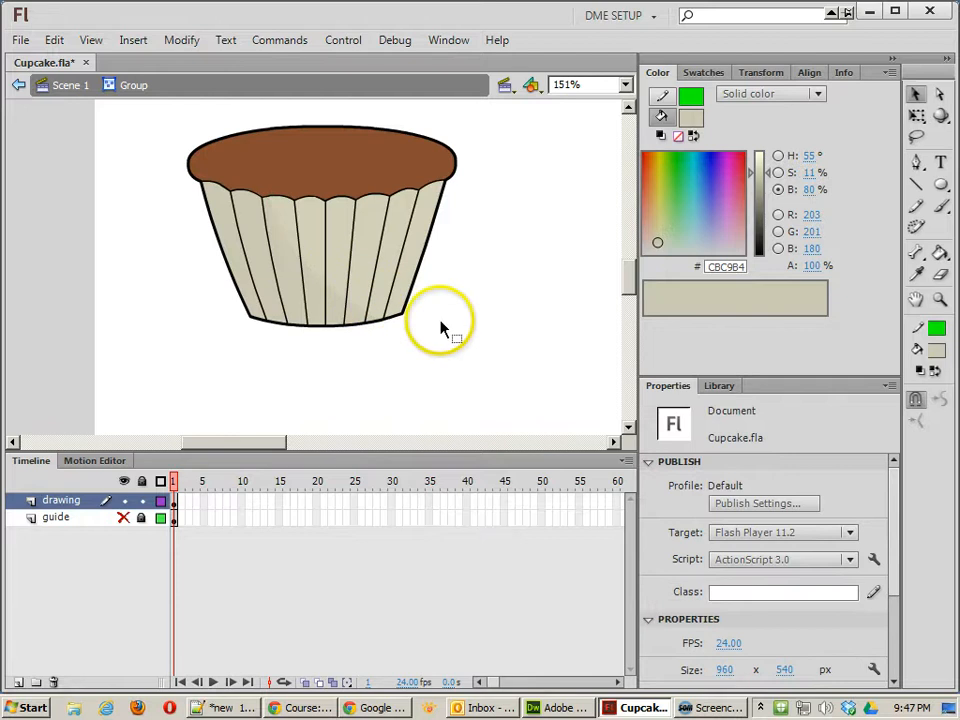
Select the wrapper's shaded fill areas, lower their brightness to 77%, and deselect them.
click(370, 325)
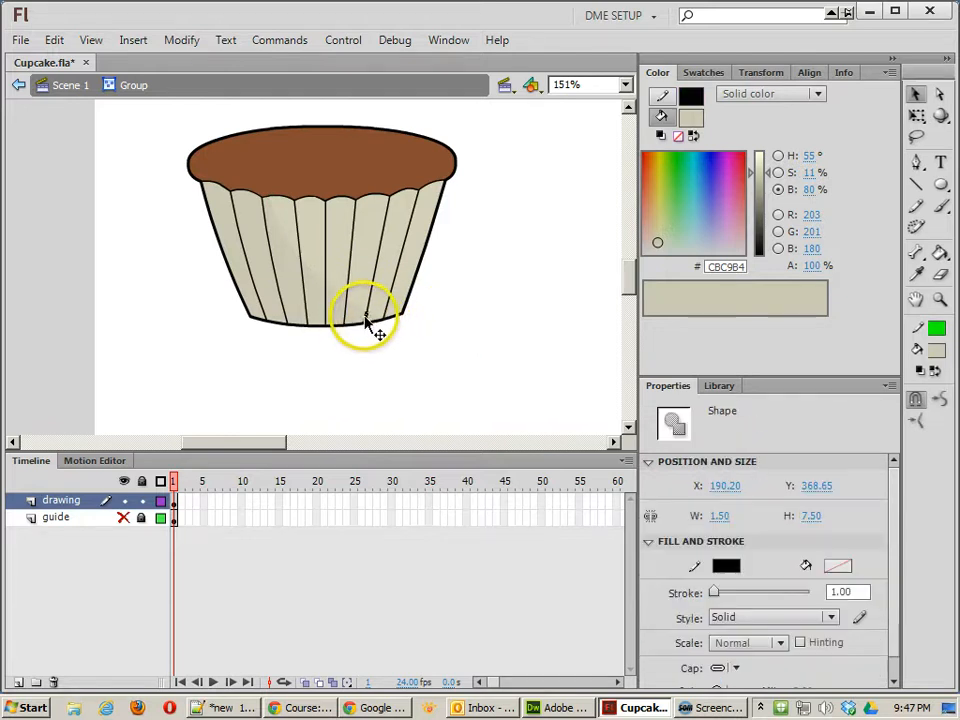
drag(338, 312, 228, 232)
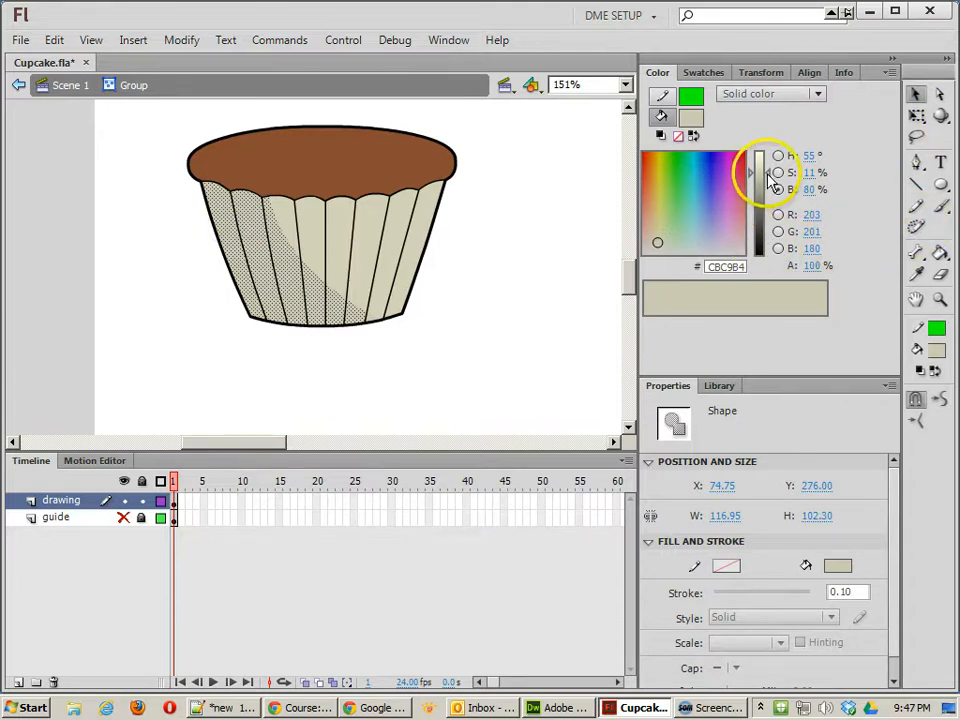
drag(768, 174, 770, 179)
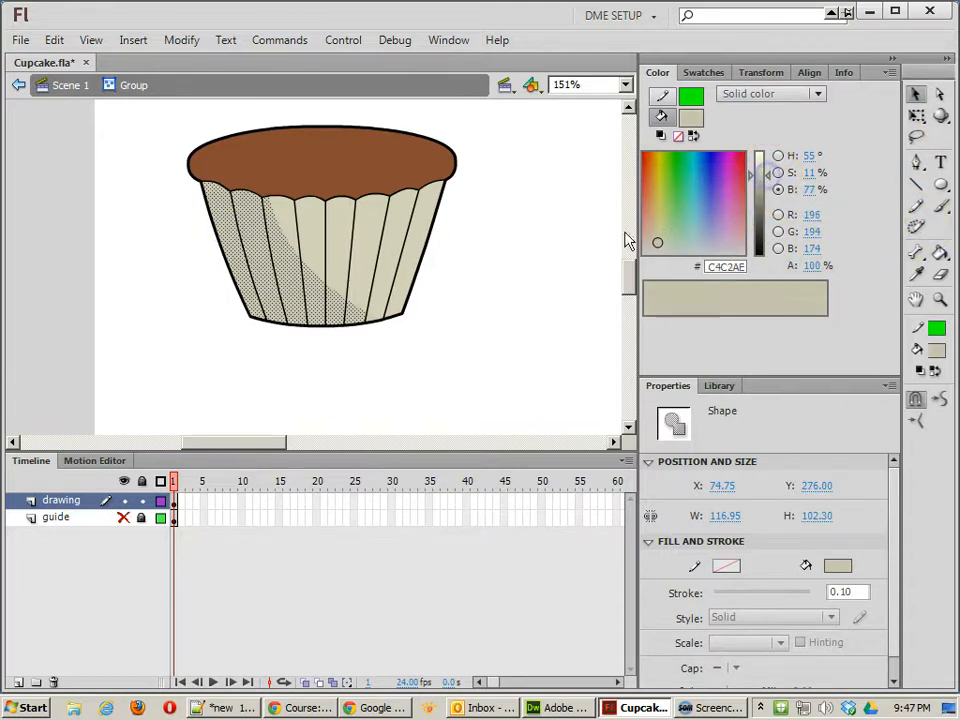
click(450, 345)
Recolor the small shading sliver near the wrapper's lower-right edge with the color sampled from the adjacent shaded area, then deselect it.
key(ctrl+equal)
key(space)
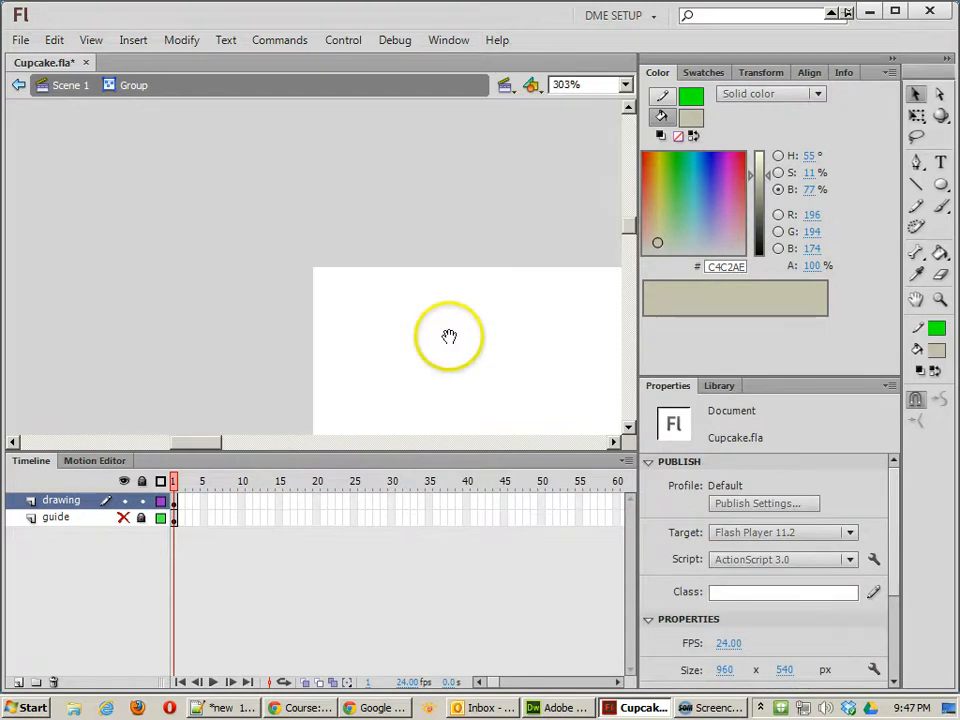
drag(450, 338, 96, 121)
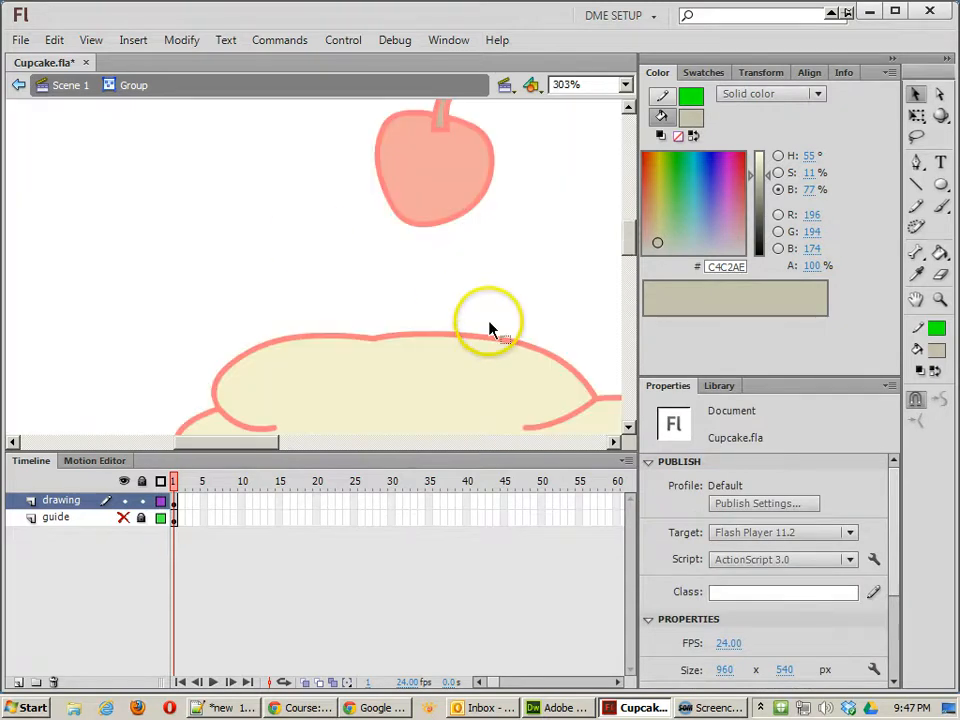
key(ctrl+minus)
key(ctrl+minus)
drag(457, 348, 384, 107)
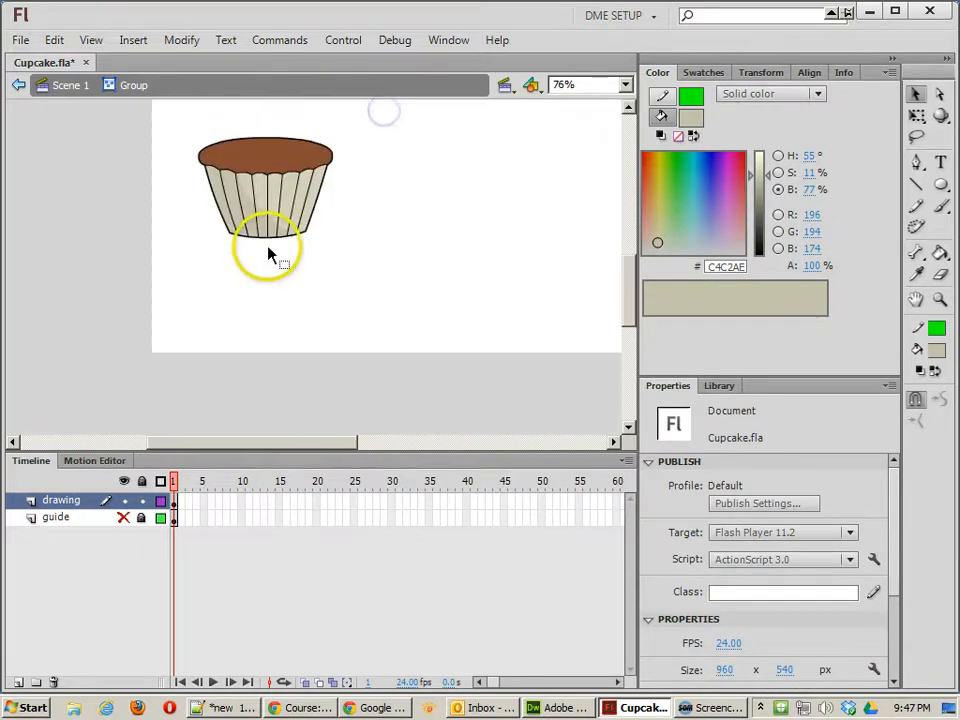
key(ctrl+equal)
key(ctrl+equal)
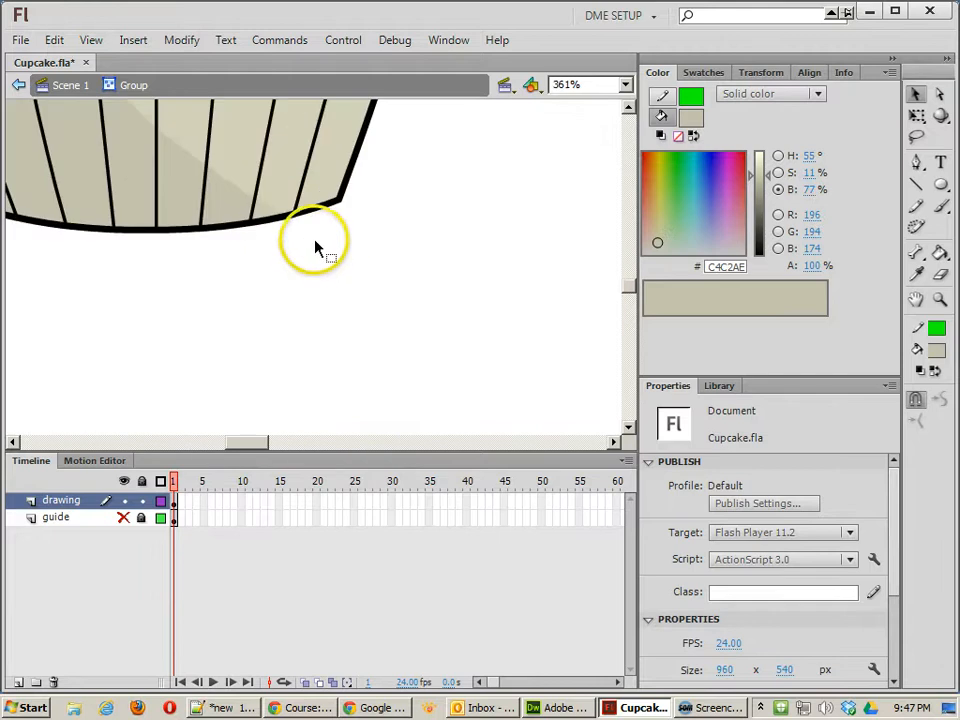
click(263, 215)
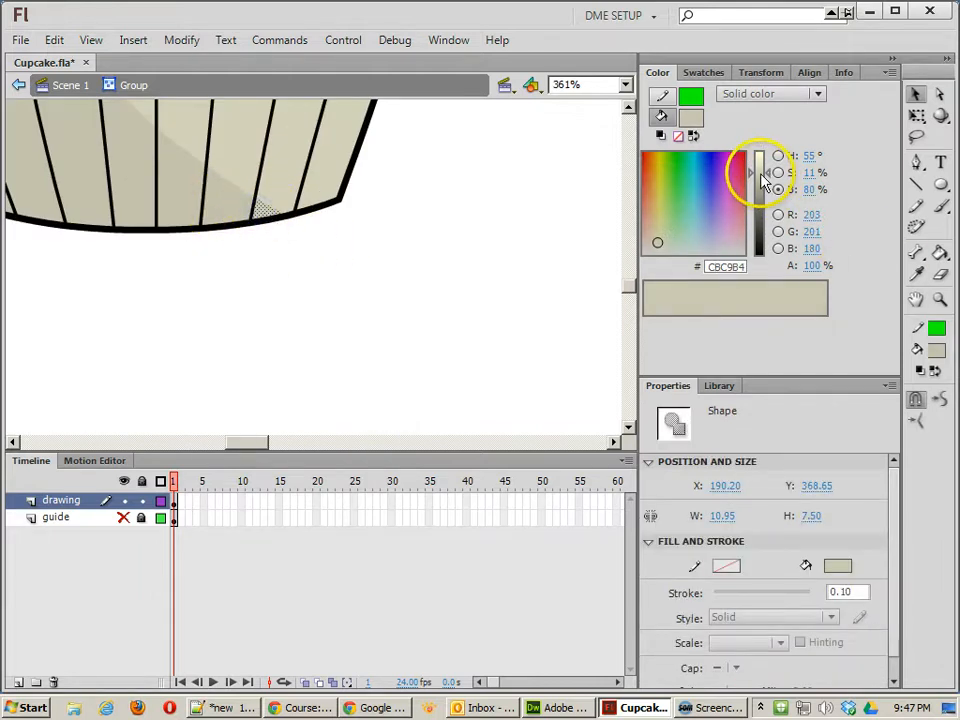
click(917, 276)
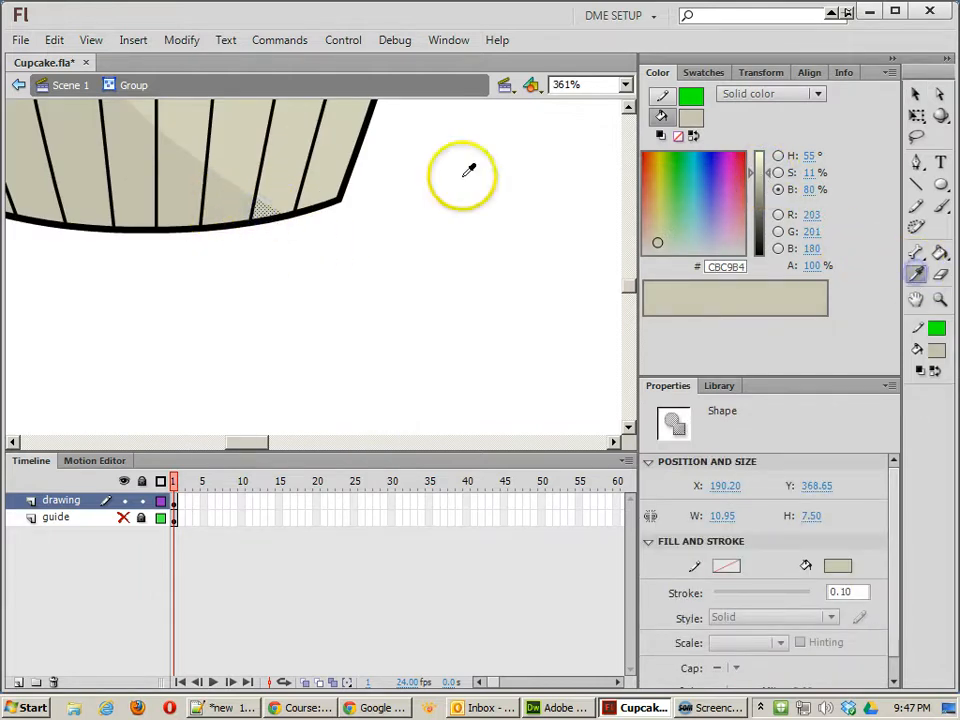
click(204, 194)
click(918, 95)
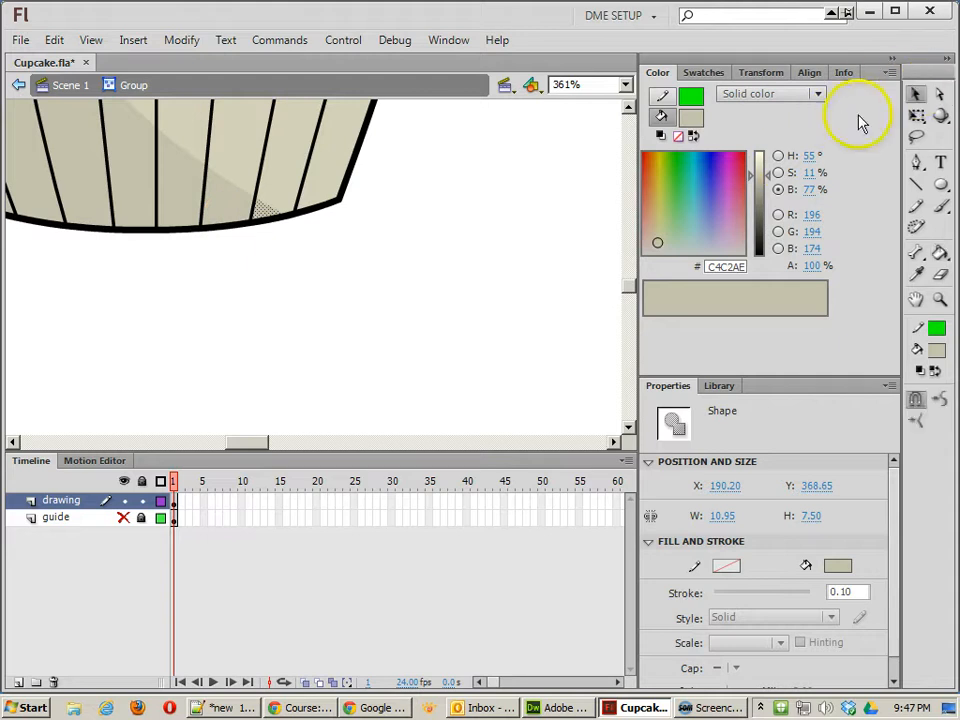
click(357, 318)
Exit the wrapper group and open the frosting group for editing.
key(ctrl+minus)
key(ctrl+minus)
key(ctrl+minus)
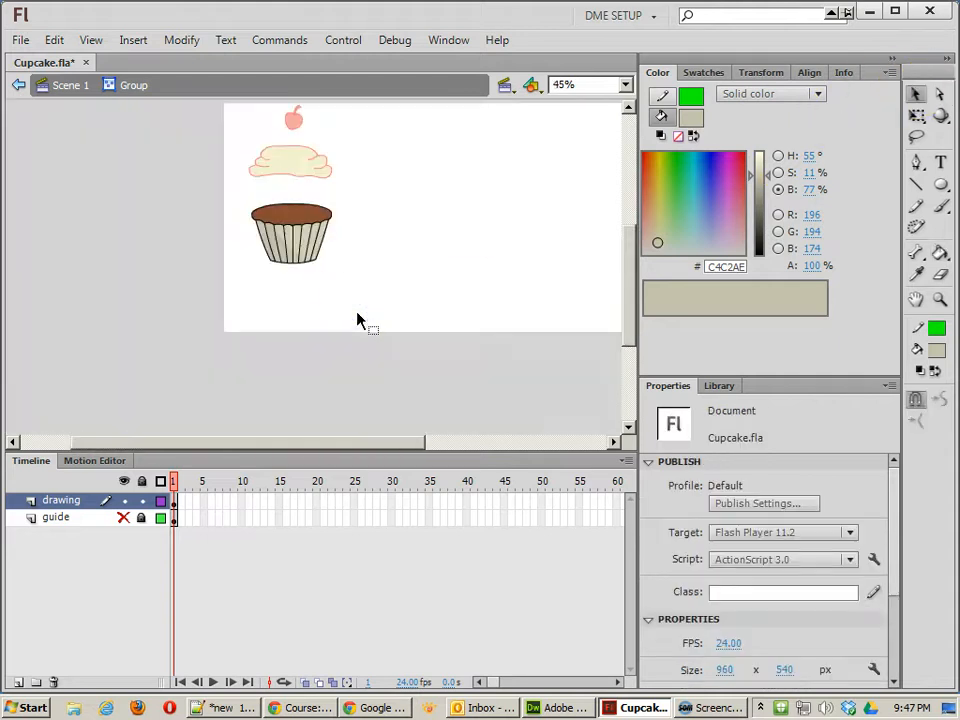
key(ctrl+equal)
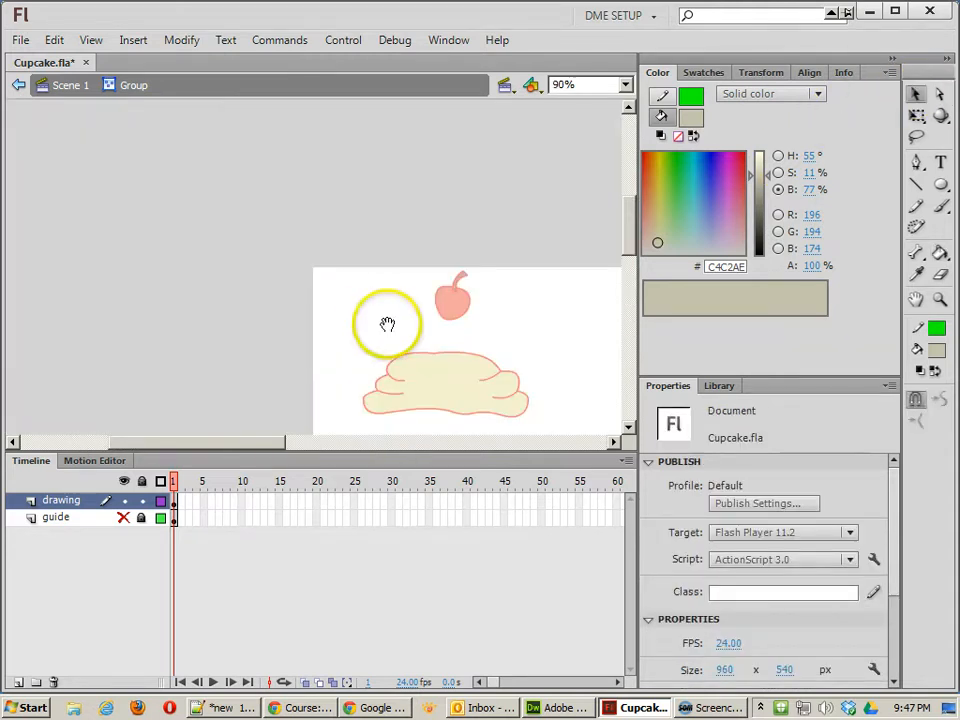
drag(386, 326, 358, 167)
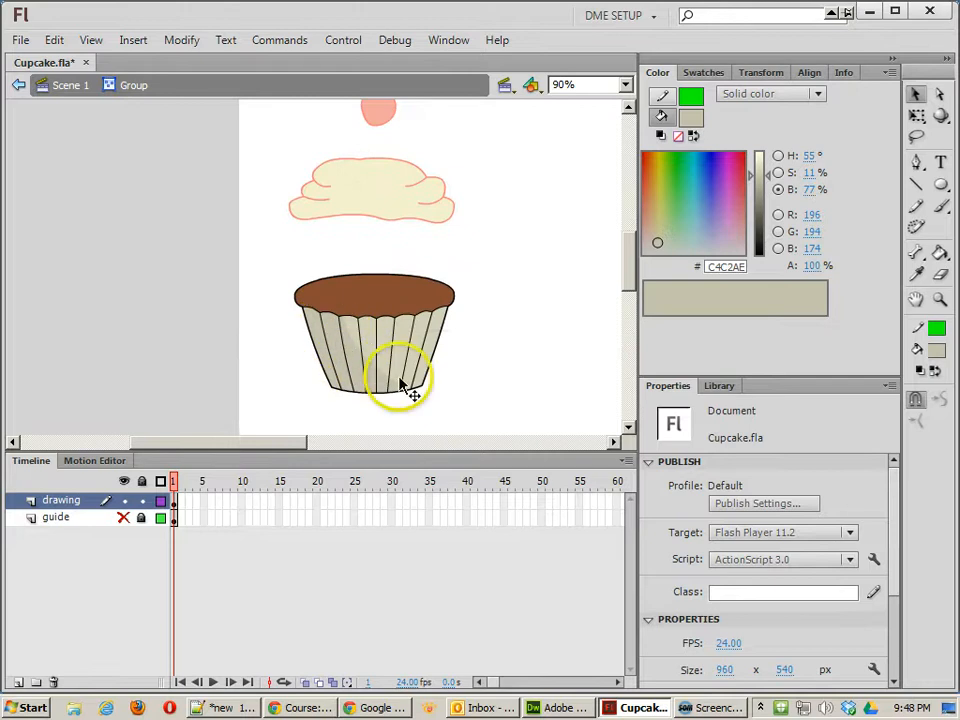
double_click(388, 238)
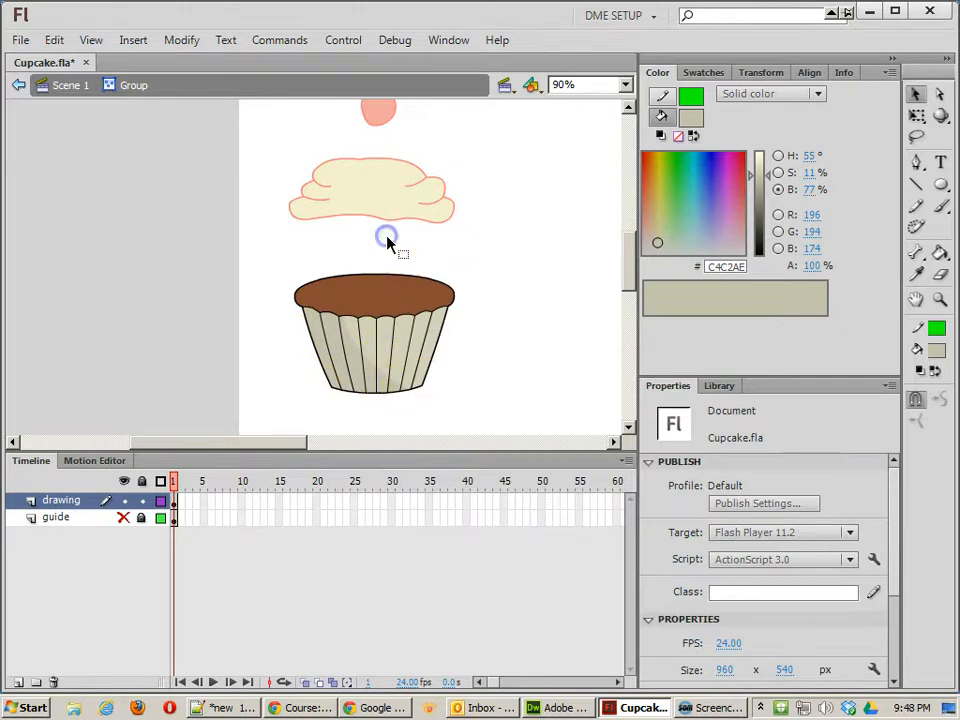
click(359, 188)
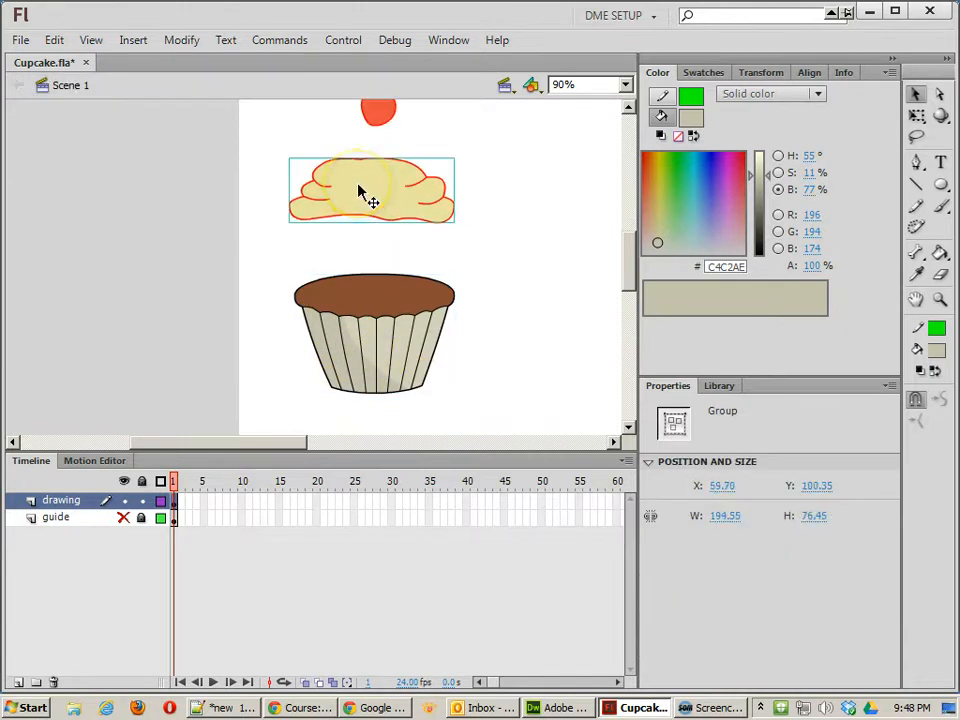
double_click(359, 188)
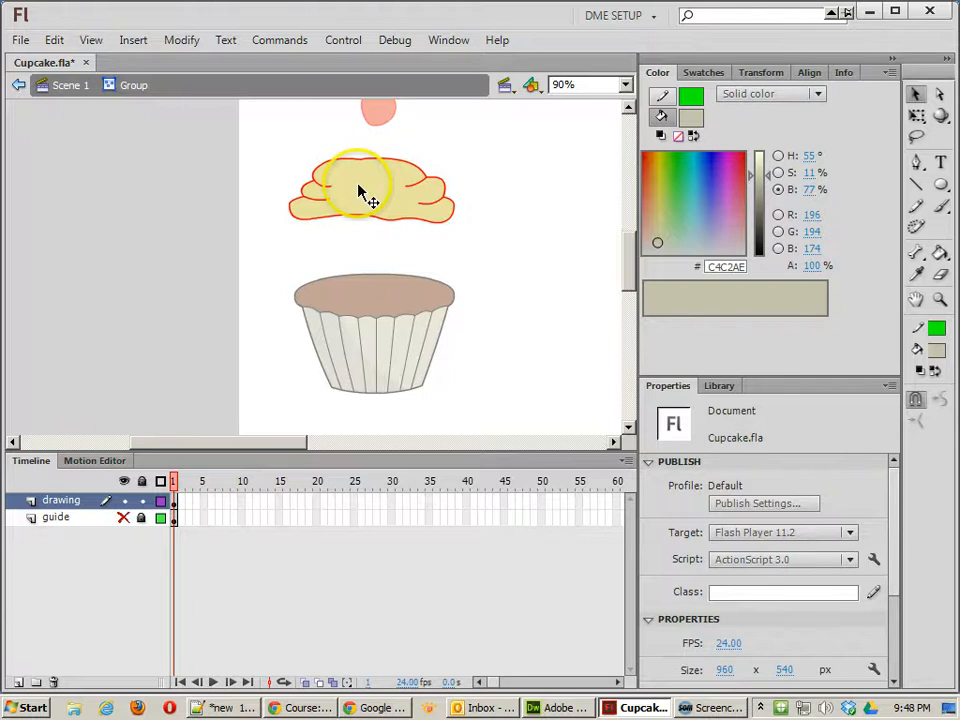
key(ctrl+=)
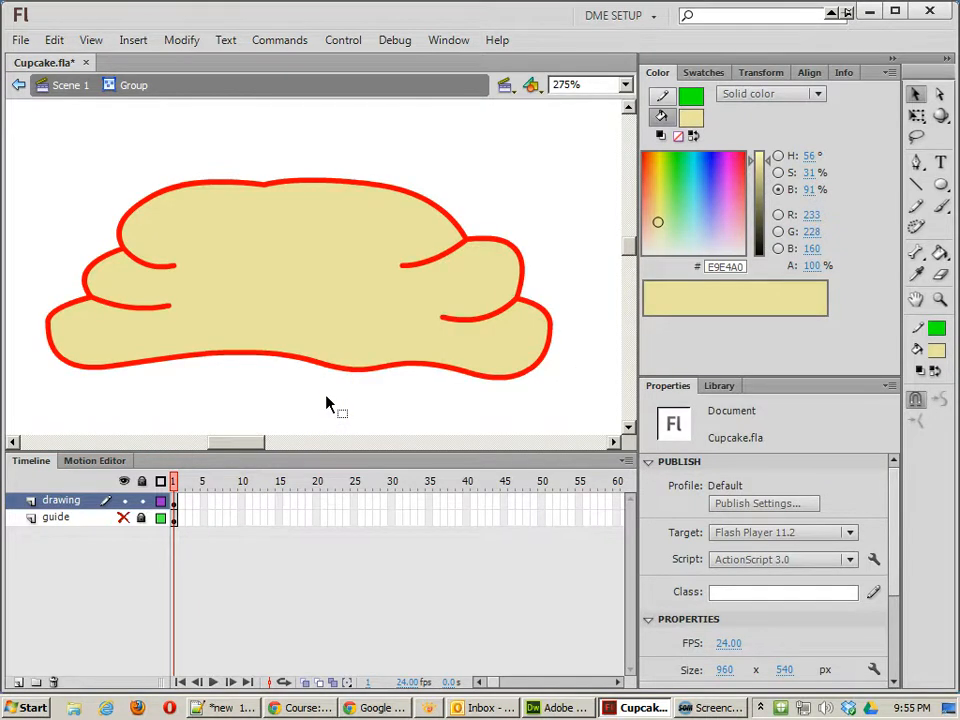
click(70, 85)
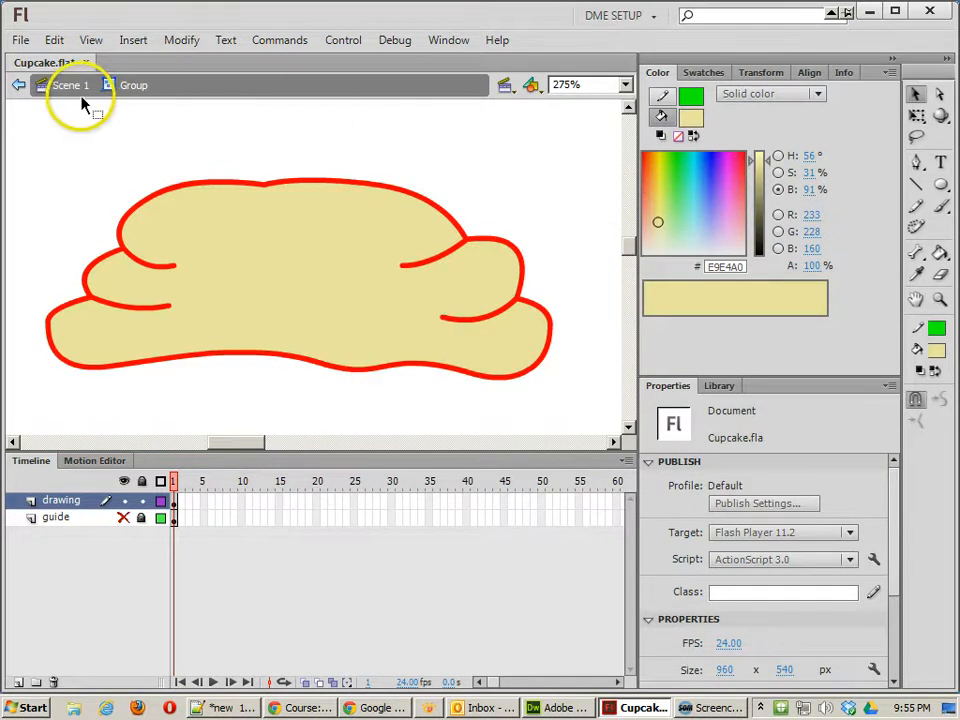
double_click(261, 268)
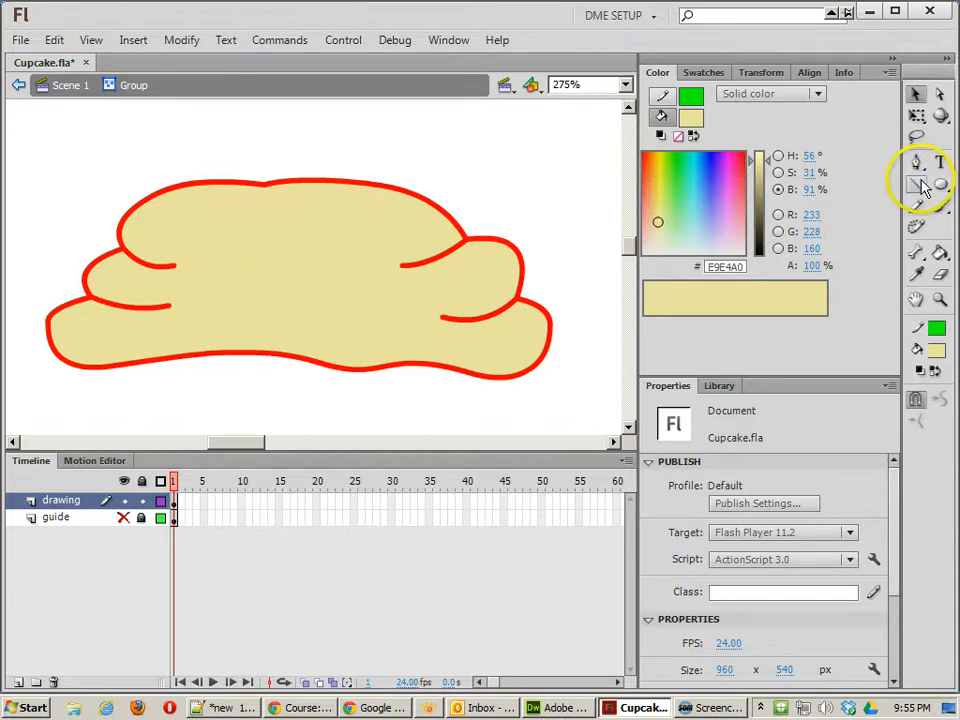
Draw a small rectangle about 14 by 5 px in the lower middle of the frosting and remove its outline.
drag(943, 190, 815, 188)
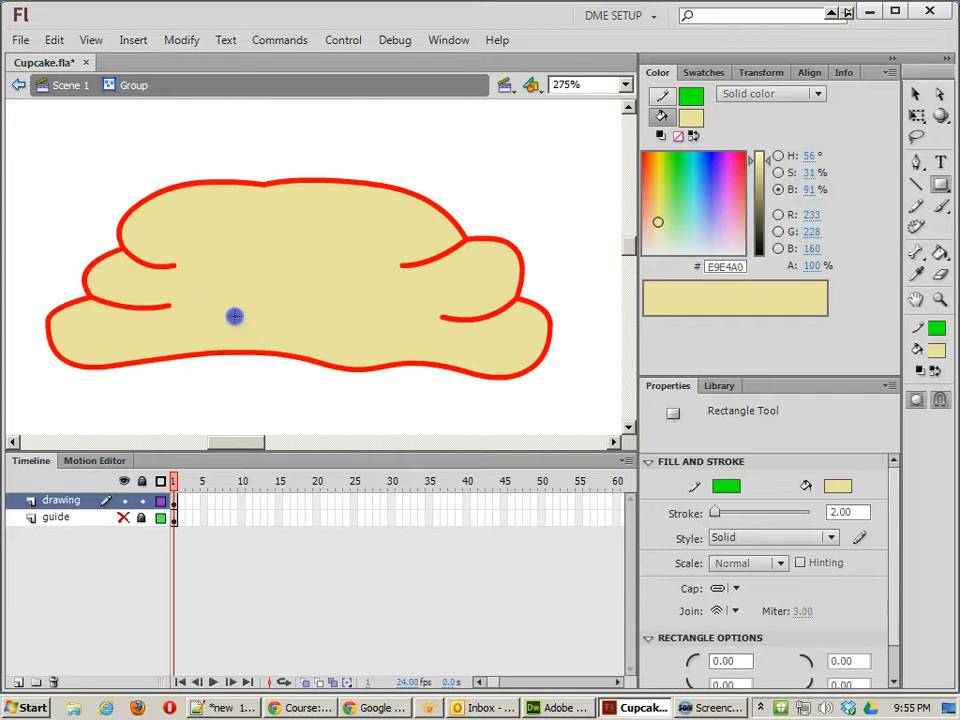
drag(232, 317, 271, 330)
click(914, 92)
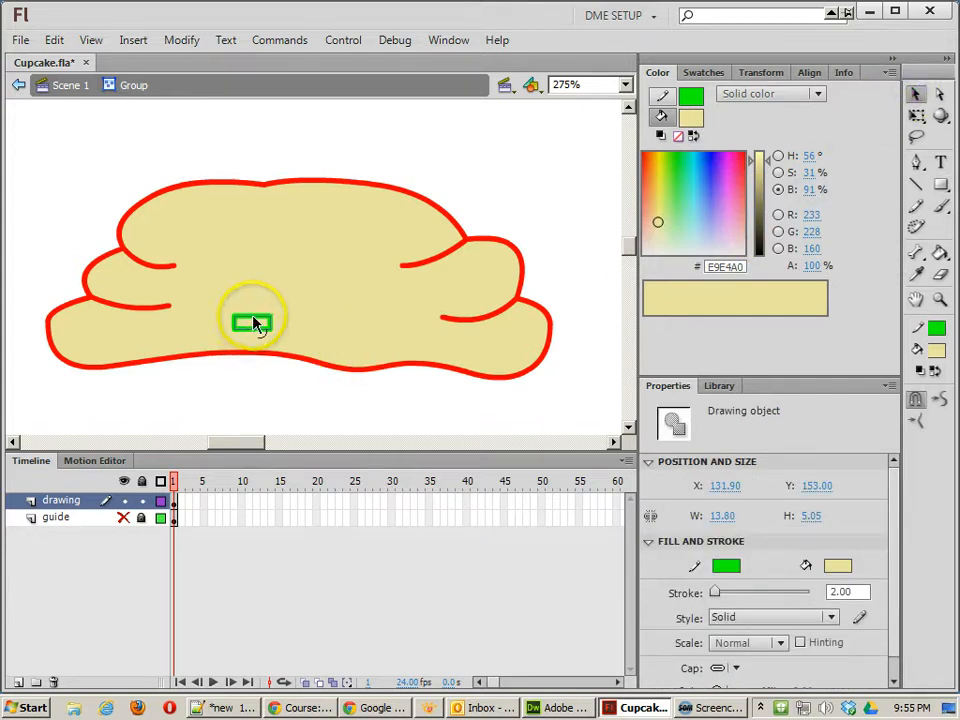
click(728, 566)
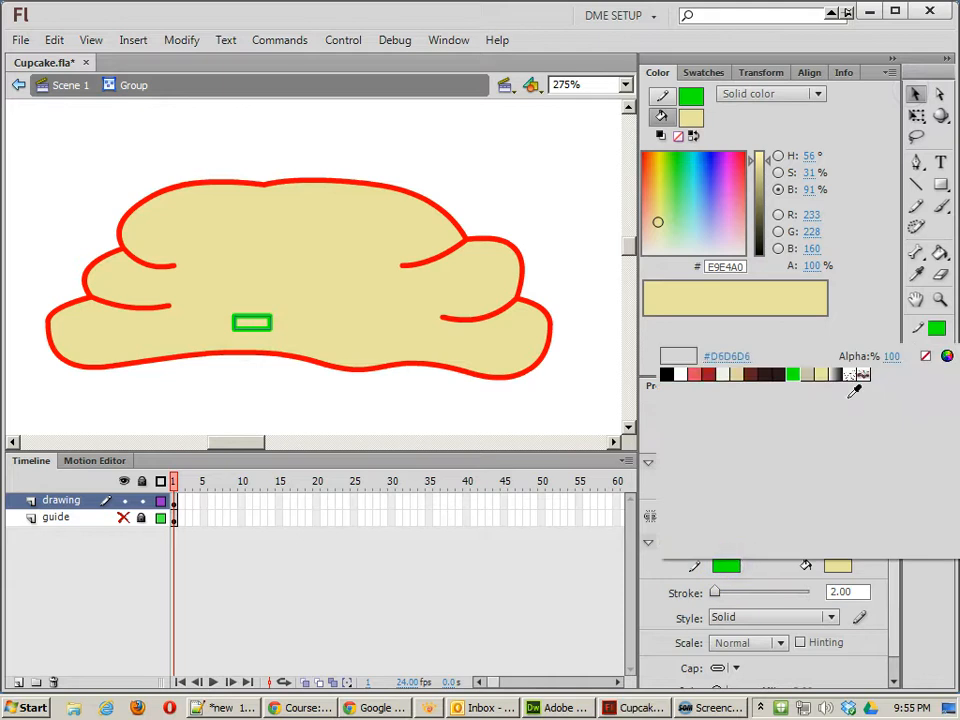
click(925, 358)
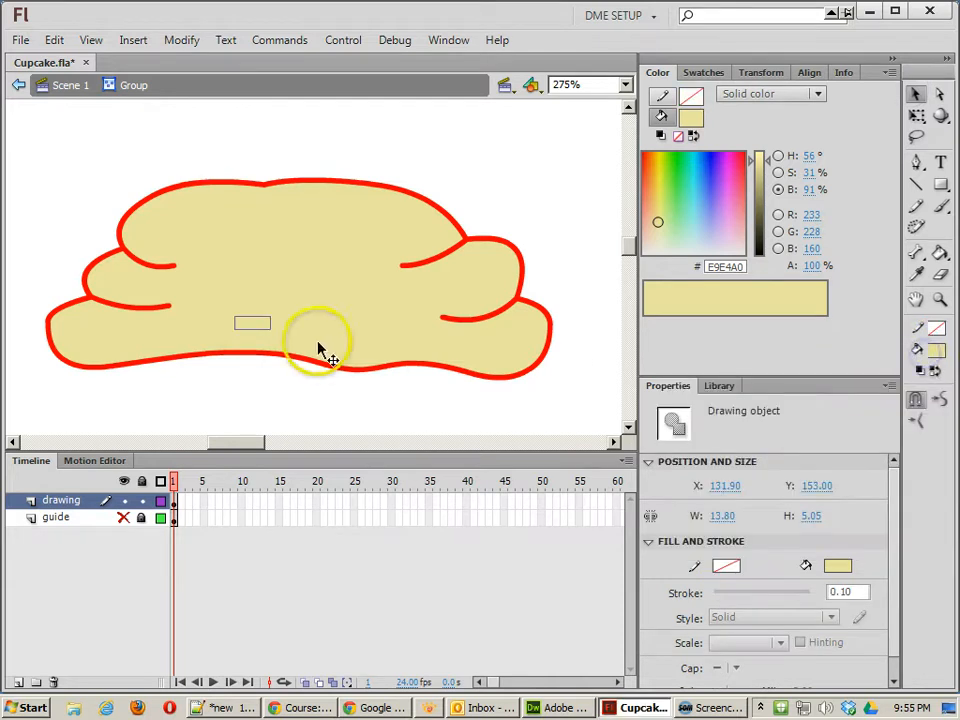
Fill the small rectangle with the tan swatch #E2D4A2 and keep it selected.
click(838, 568)
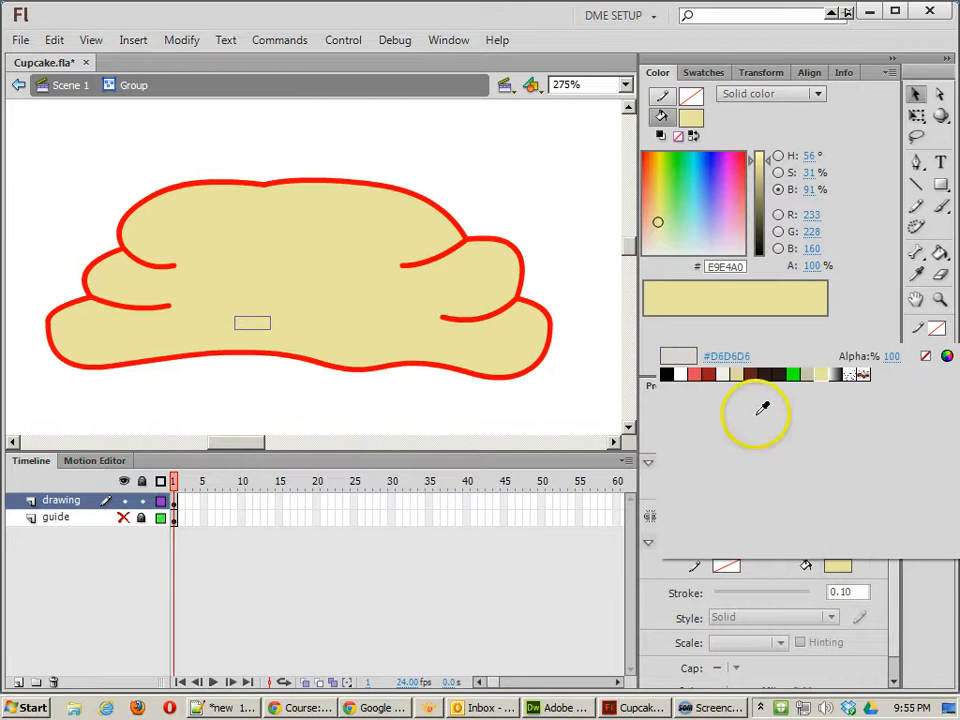
click(734, 375)
click(255, 335)
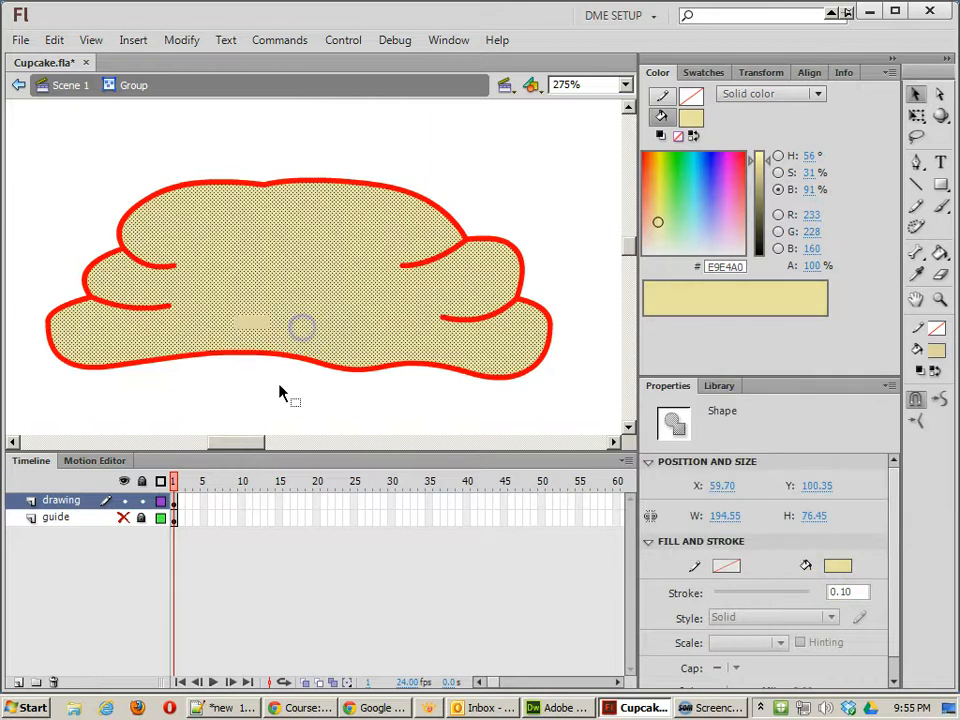
click(260, 385)
click(259, 325)
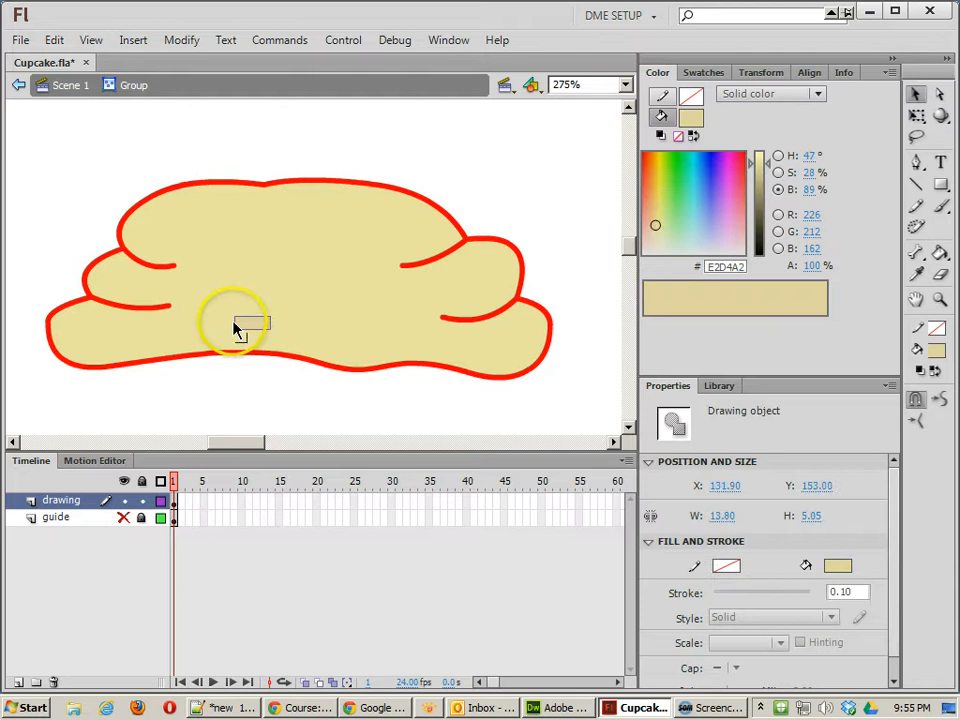
Shift the tan rectangle slightly left, break it apart to merge with the frosting fill, and deselect it.
mouse_move(236, 328)
mouse_down()
mouse_move(184, 337)
mouse_move(180, 328)
mouse_move(227, 328)
mouse_up()
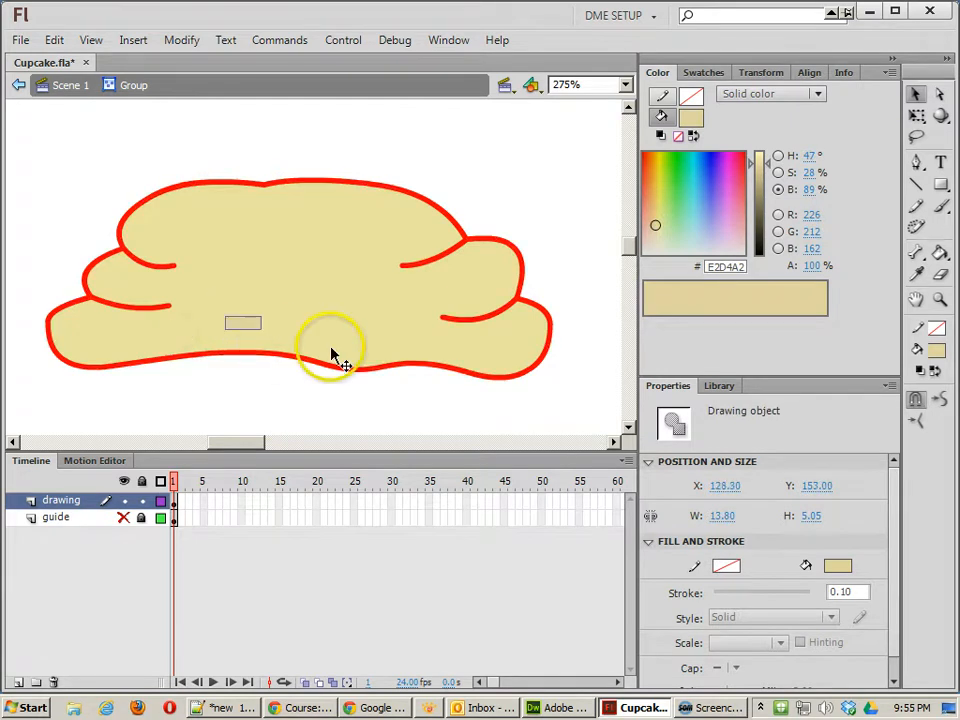
key(ctrl+b)
click(265, 402)
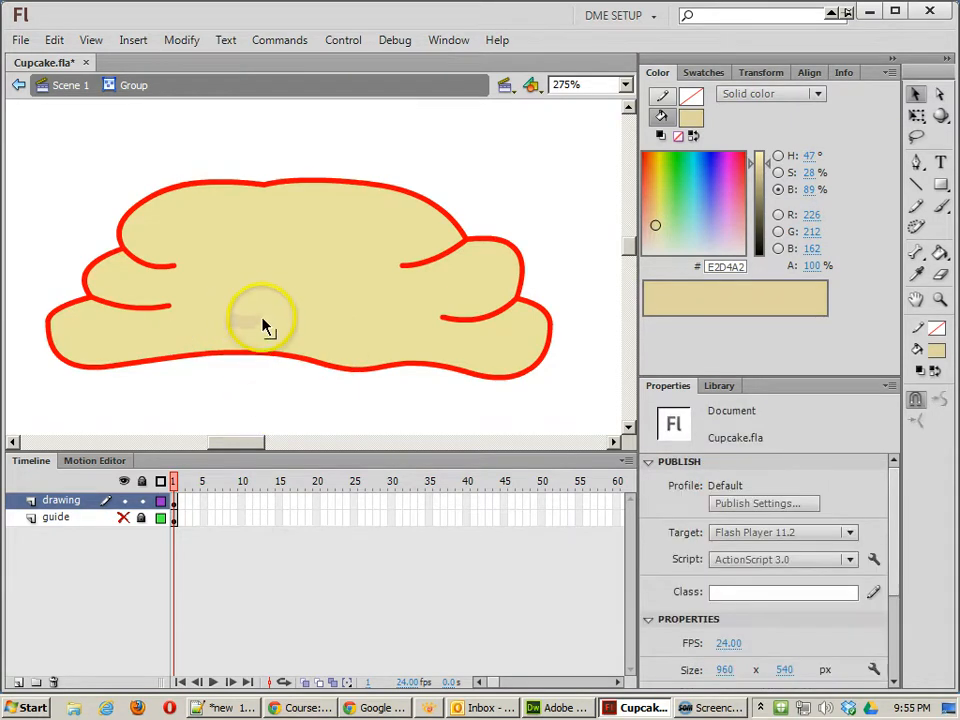
Stretch the tan patch across to the frosting's right edge and pull its left corners out, one down to the lower outline.
mouse_move(258, 320)
mouse_down()
mouse_move(345, 316)
mouse_move(414, 328)
mouse_move(467, 319)
mouse_move(433, 332)
mouse_move(456, 343)
mouse_move(544, 335)
mouse_move(508, 344)
mouse_move(520, 365)
mouse_move(489, 336)
mouse_up()
click(433, 346)
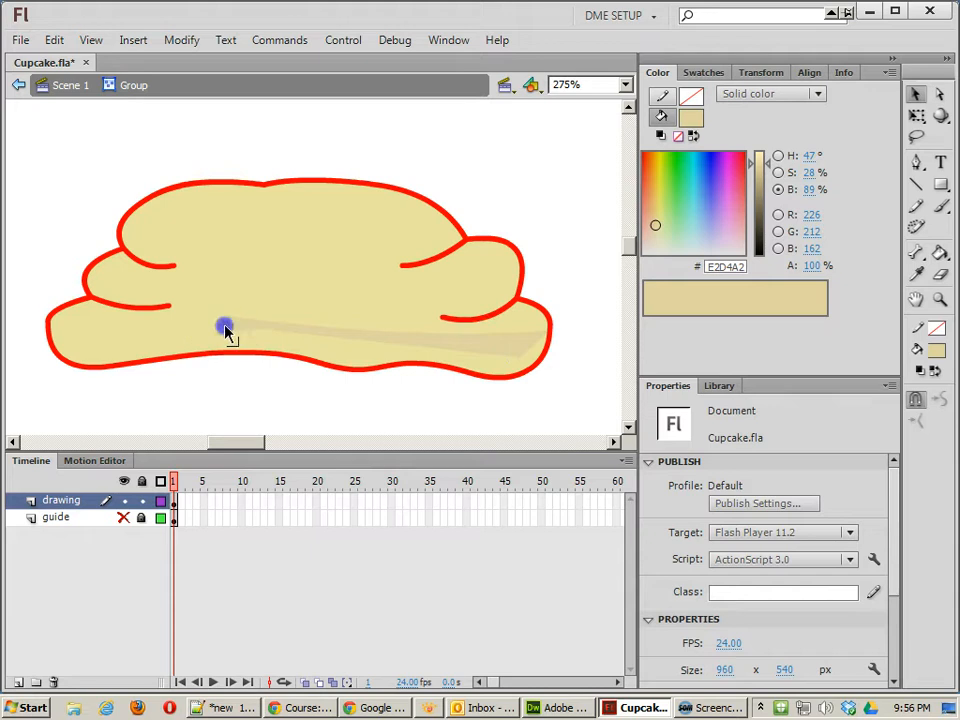
drag(224, 326, 147, 328)
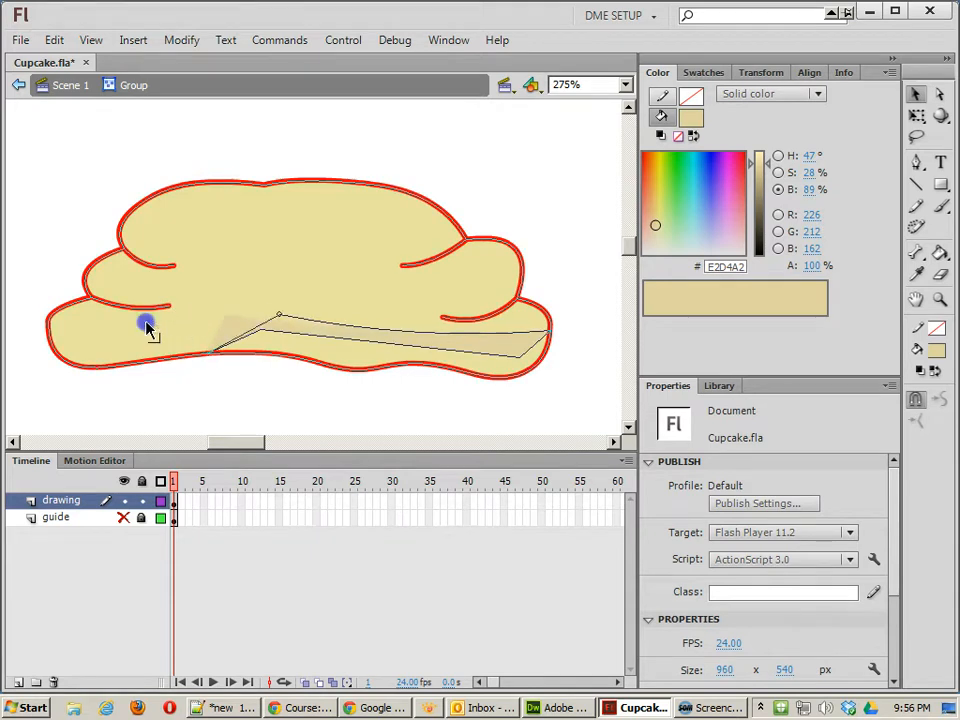
drag(281, 317, 207, 309)
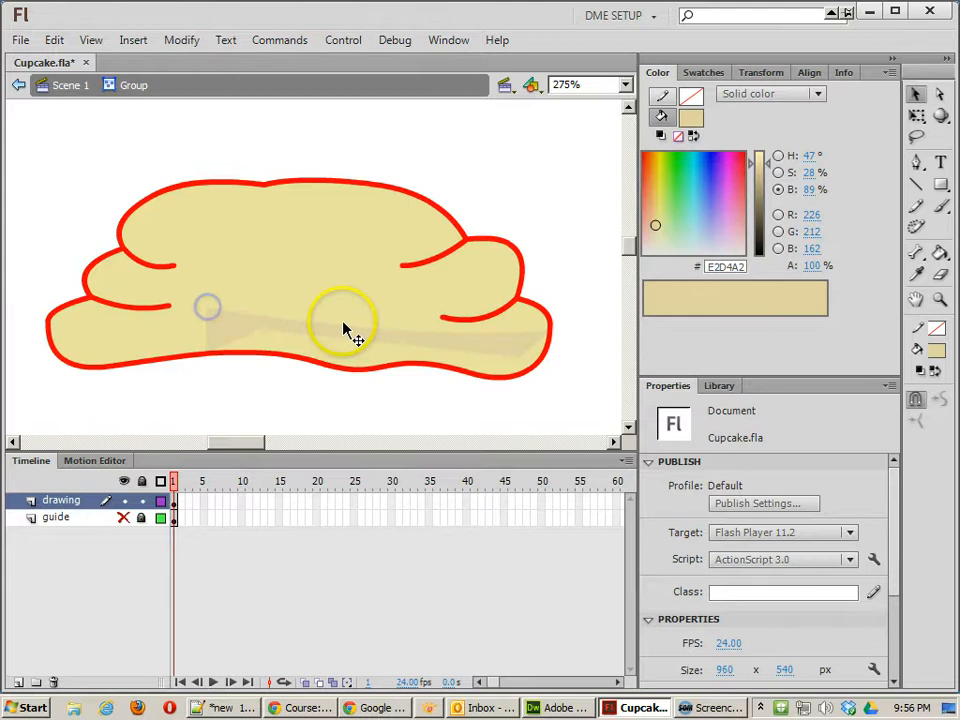
drag(346, 328, 348, 318)
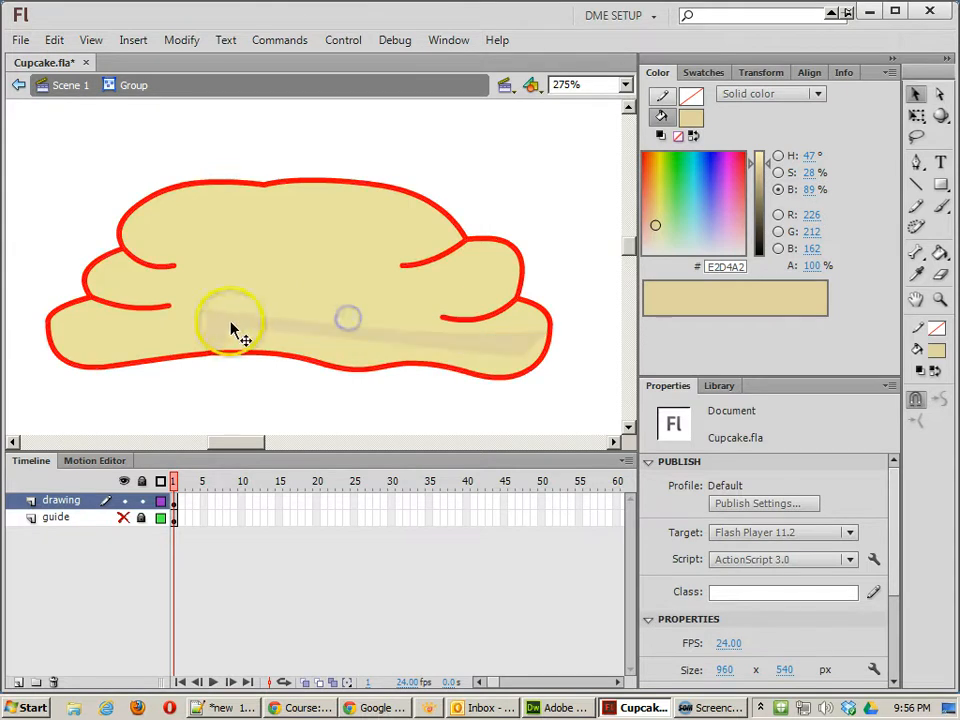
Extend the tan band to the frosting's left edge, pull its right corner into the outline, and reshape its upper edge into a gentle wave.
drag(208, 313, 66, 326)
drag(180, 324, 110, 344)
mouse_move(210, 337)
mouse_down()
mouse_move(288, 326)
mouse_move(268, 322)
mouse_up()
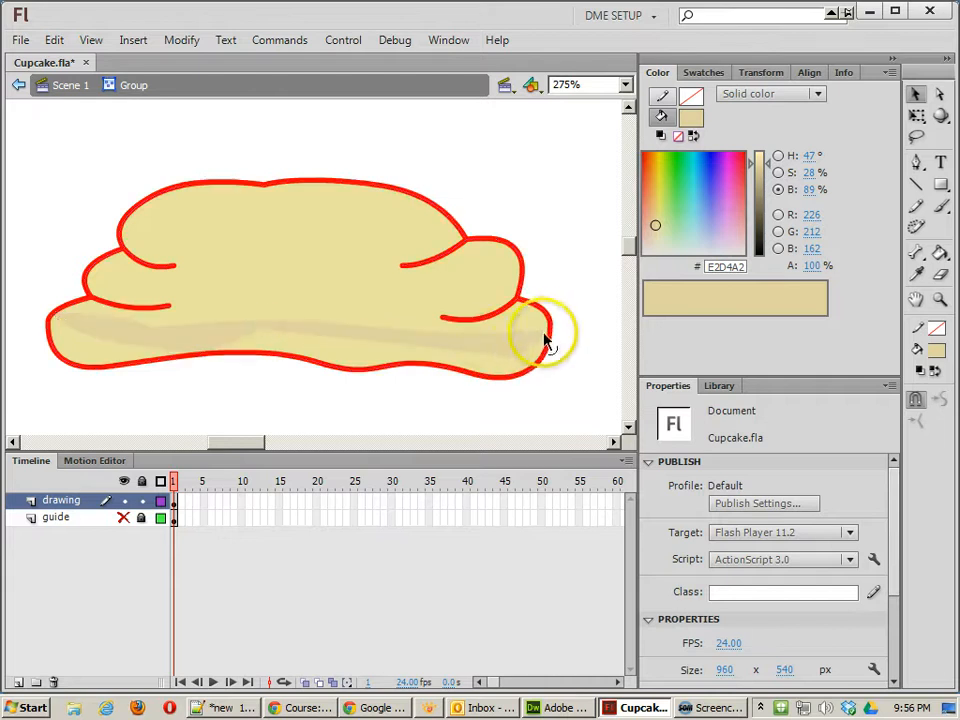
mouse_move(545, 341)
mouse_down()
mouse_move(540, 318)
mouse_move(486, 336)
mouse_move(510, 336)
mouse_move(490, 343)
mouse_move(508, 349)
mouse_move(514, 332)
mouse_move(516, 343)
mouse_up()
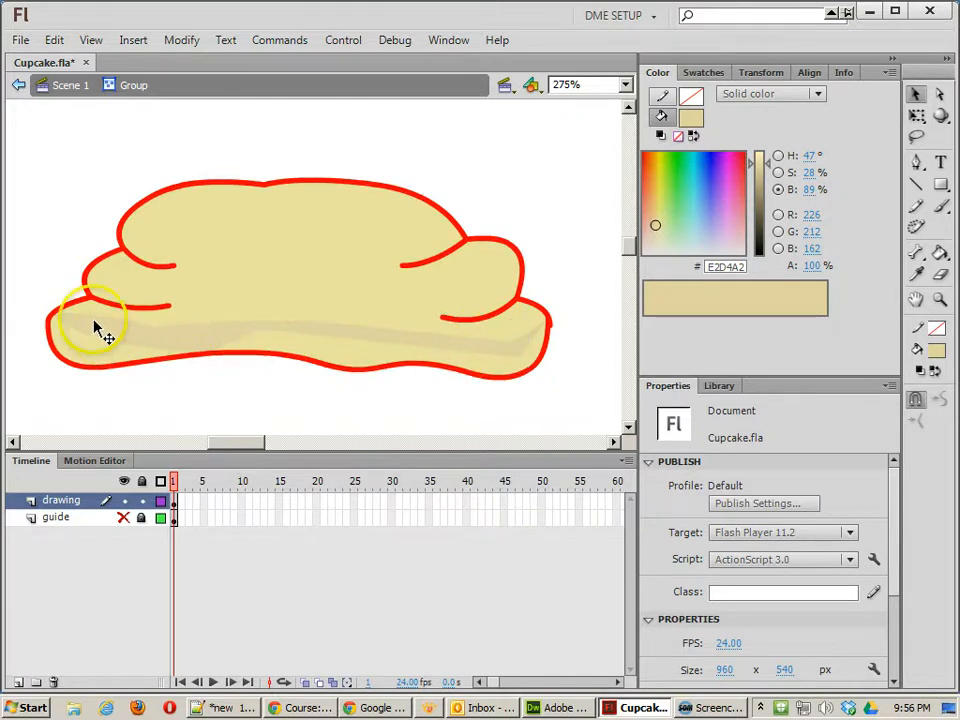
double_click(322, 326)
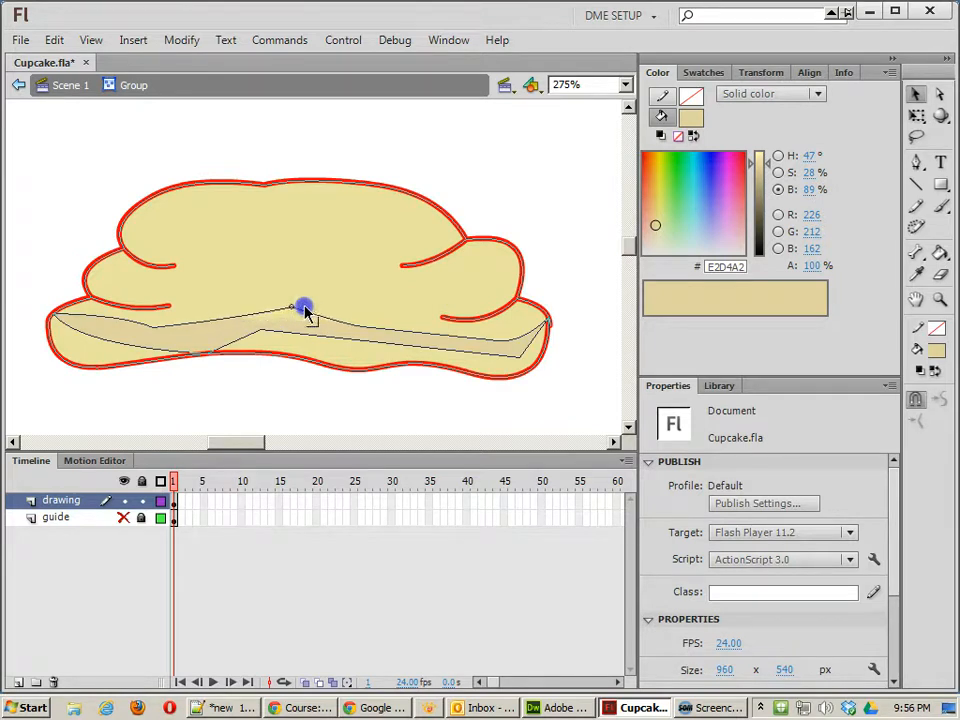
mouse_move(292, 309)
mouse_down()
mouse_move(329, 328)
mouse_move(314, 333)
mouse_up()
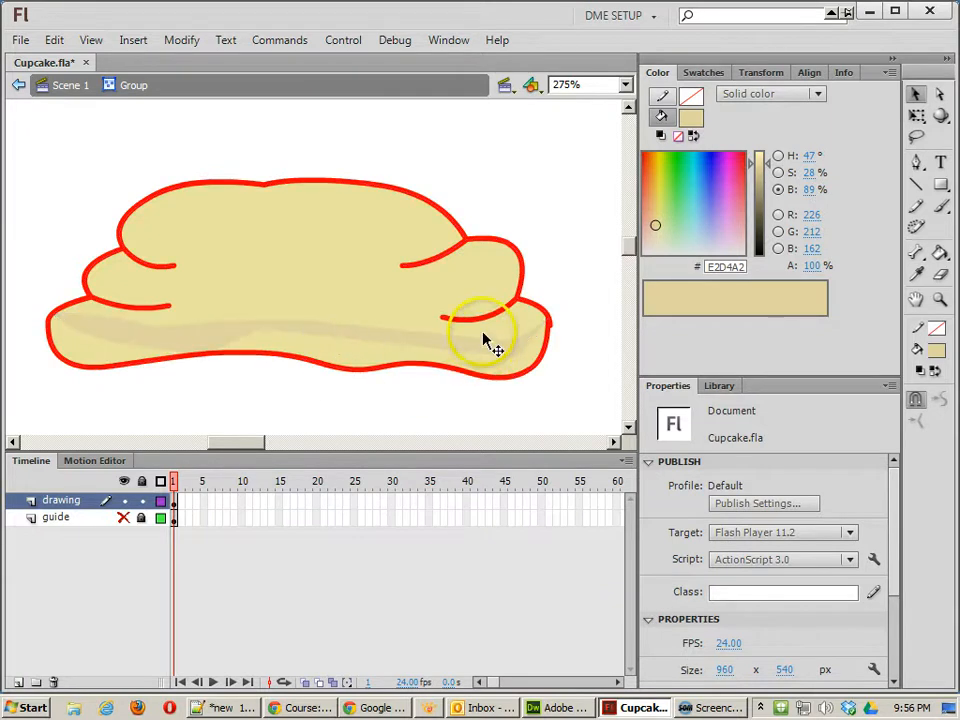
Select the tan band with the frosting area below it and fill both with the frosting colour darkened to 87% brightness (#DED998).
click(512, 369)
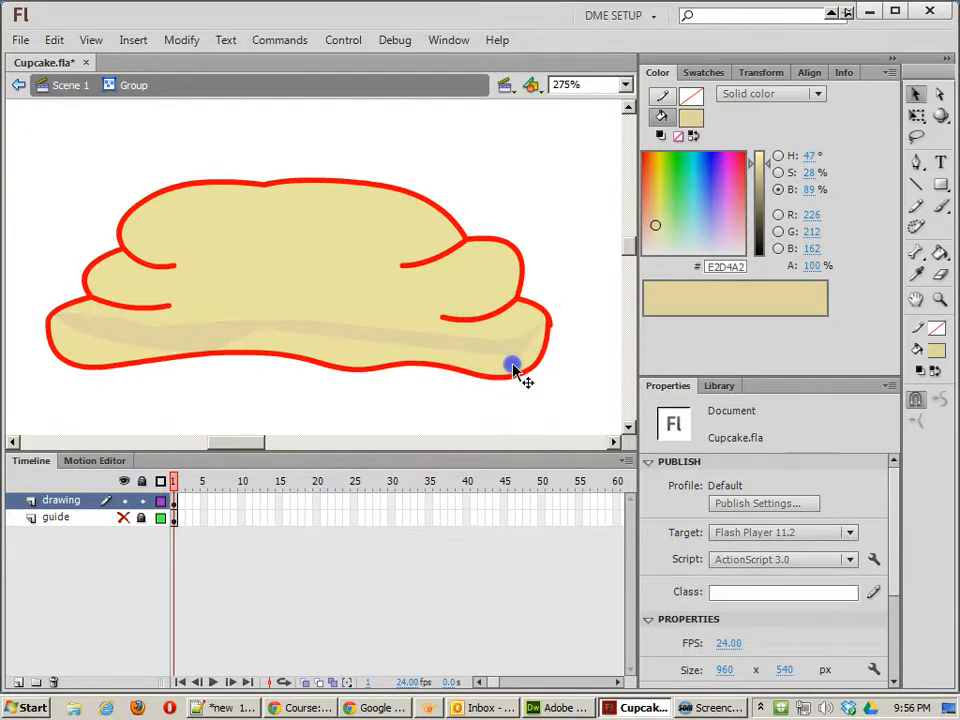
shift+click(510, 355)
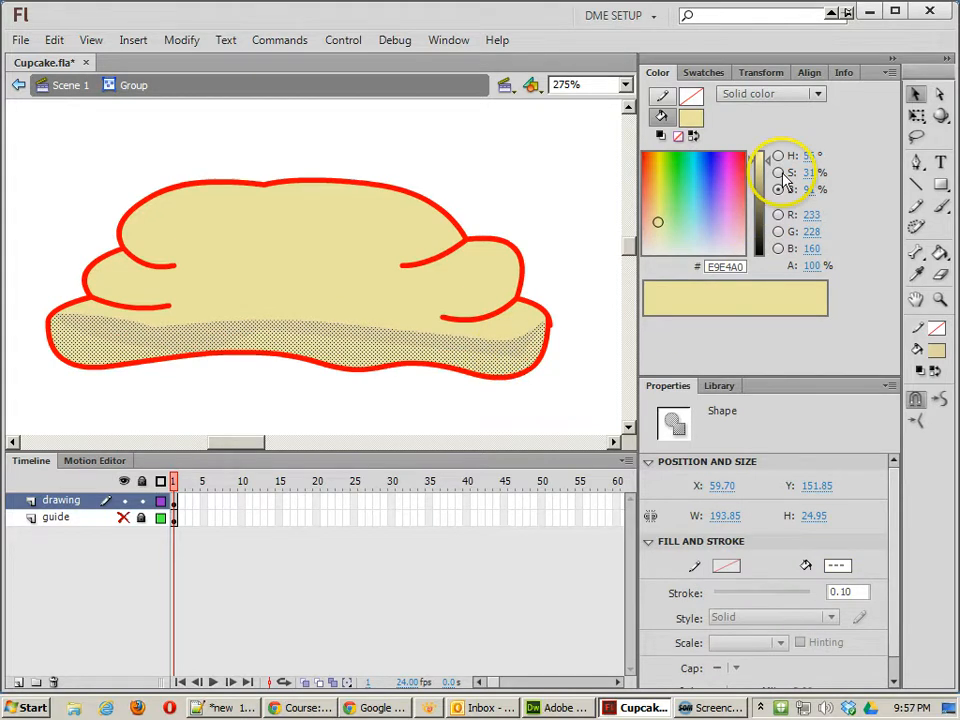
click(917, 278)
click(352, 238)
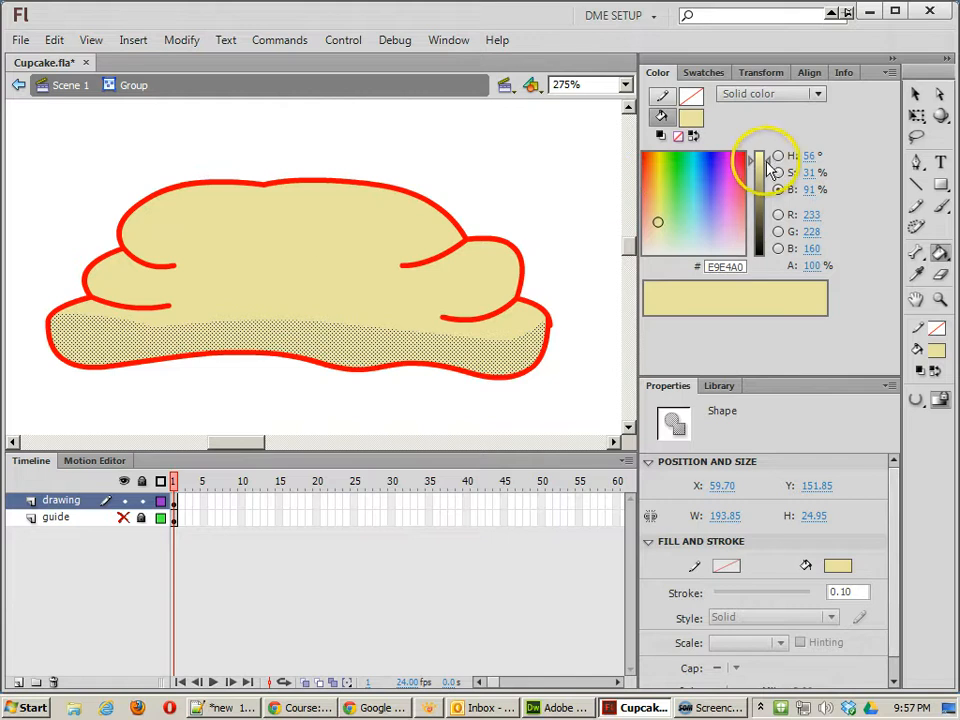
drag(771, 168, 772, 172)
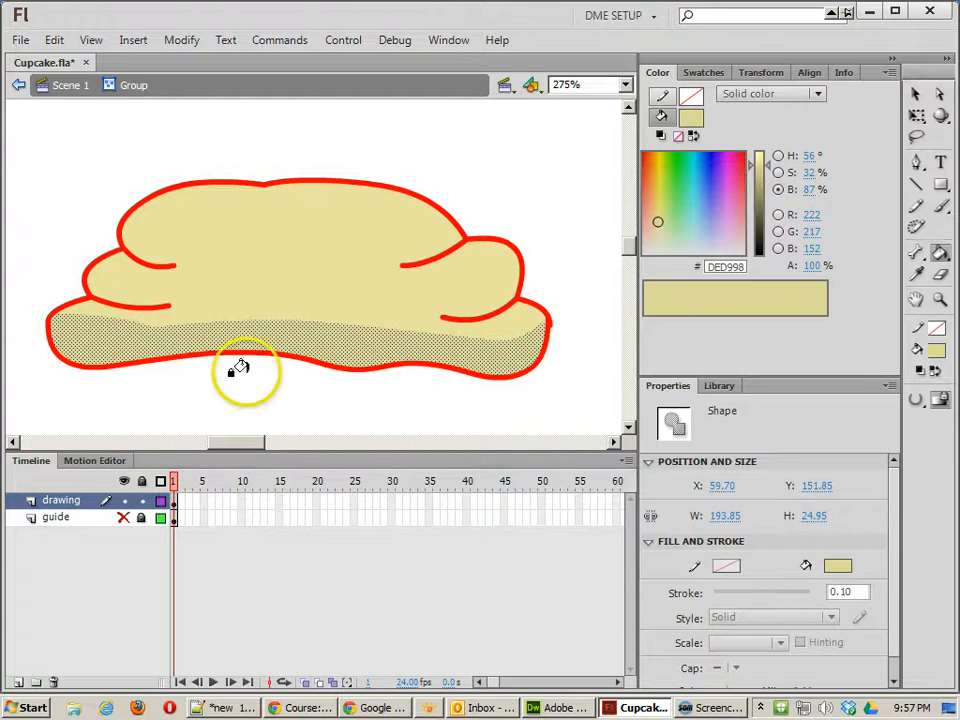
click(489, 208)
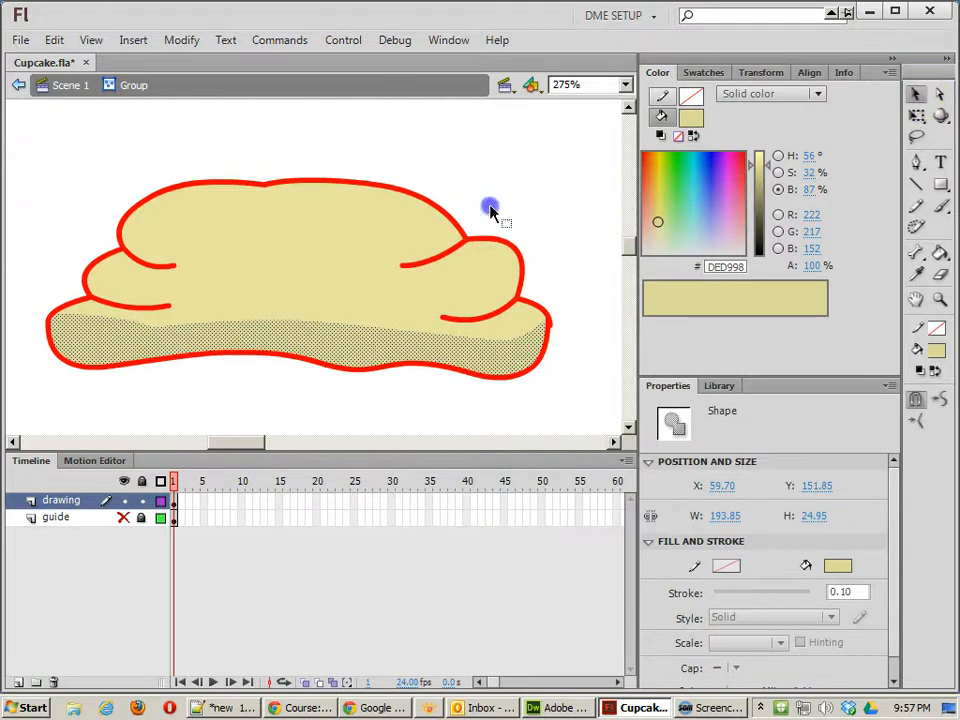
Curve the upper edge of the bottom shadow and round out the frosting's lower right outline.
mouse_move(289, 319)
mouse_down()
mouse_move(285, 303)
mouse_move(243, 316)
mouse_move(261, 328)
mouse_move(257, 313)
mouse_up()
drag(415, 340, 410, 333)
click(549, 326)
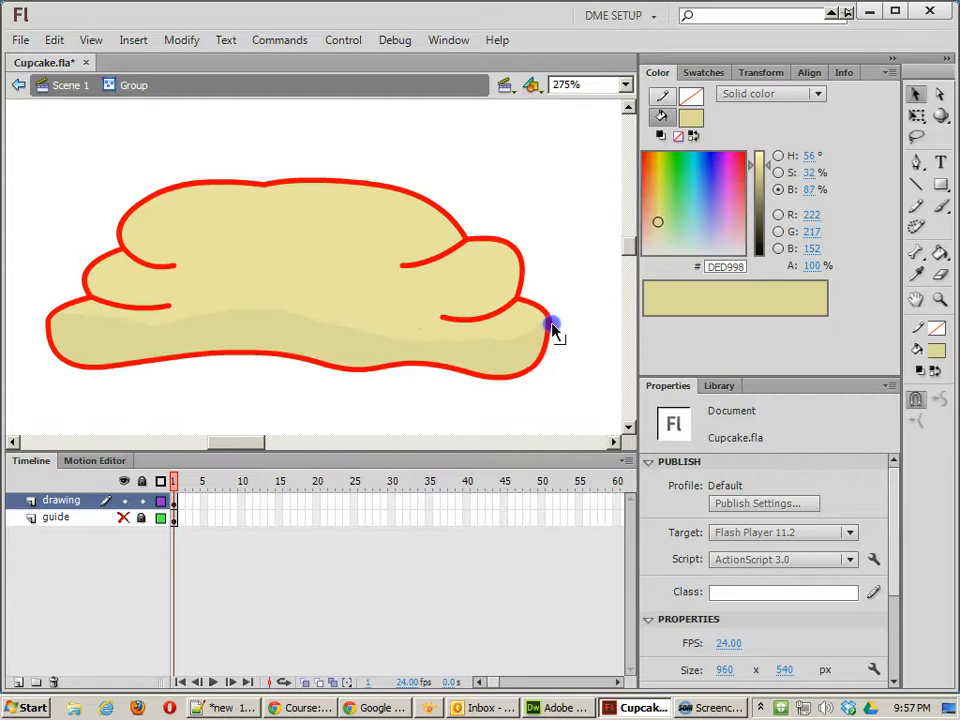
click(577, 330)
mouse_move(542, 322)
mouse_down()
mouse_move(555, 321)
mouse_move(548, 338)
mouse_move(562, 341)
mouse_up()
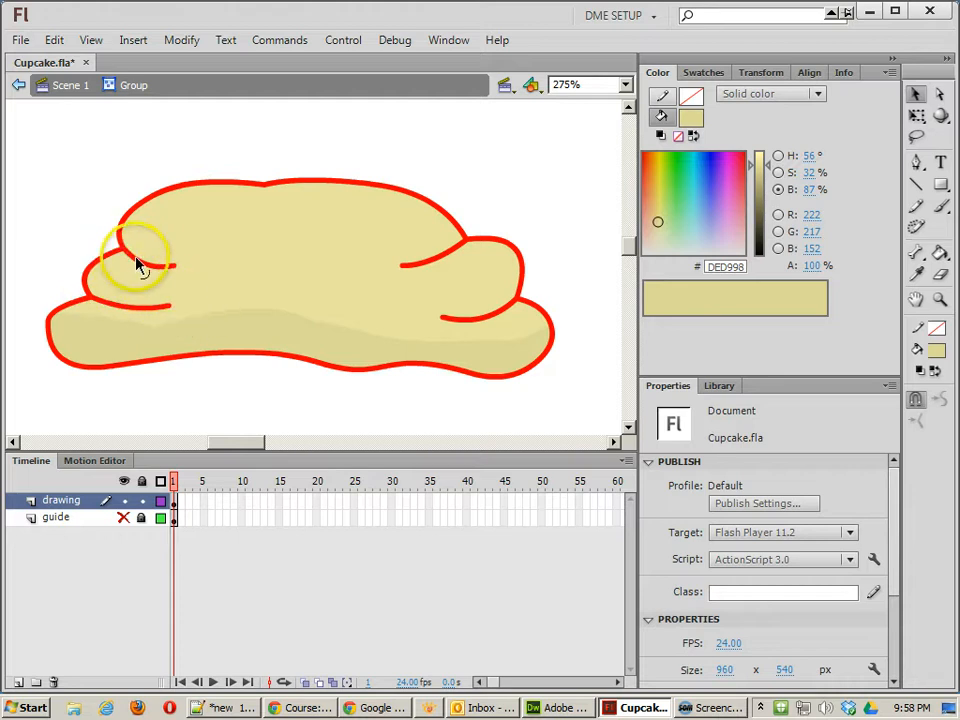
Draw a curved green line about 18 by 20 px across the left middle frosting lobe and break it apart.
click(916, 184)
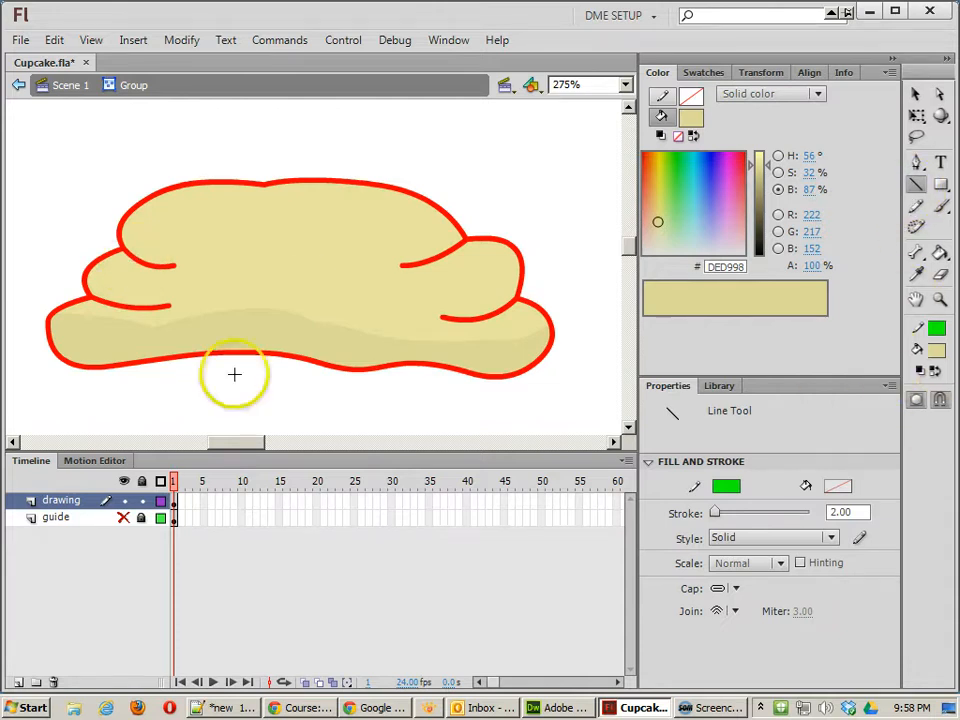
mouse_move(130, 256)
mouse_down()
mouse_move(130, 293)
mouse_move(176, 317)
mouse_move(129, 286)
mouse_move(128, 272)
mouse_up()
click(43, 232)
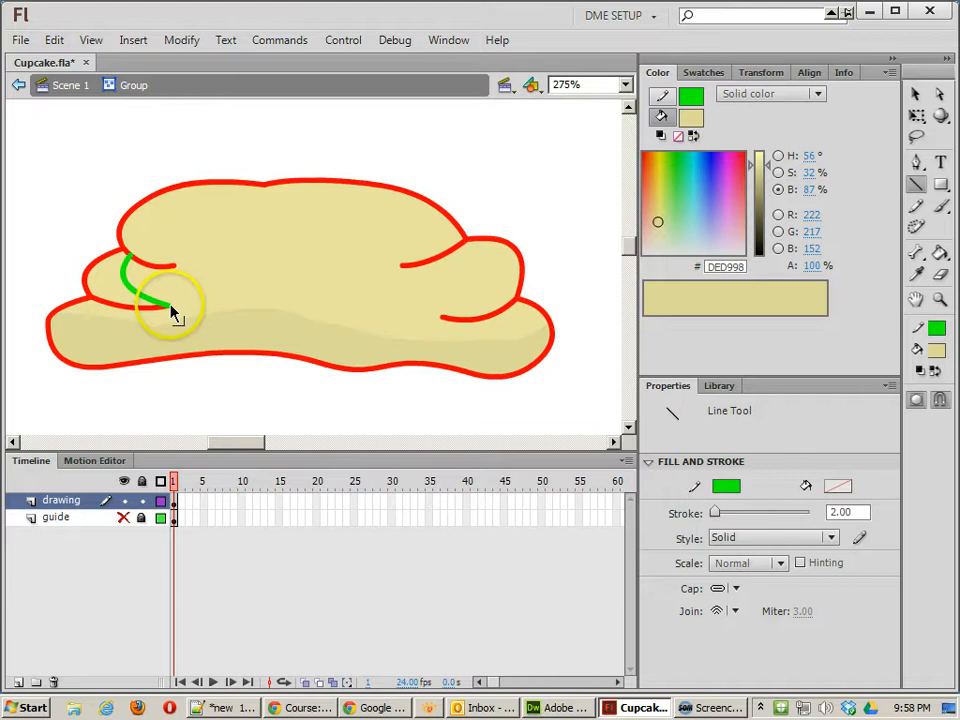
ctrl+click(130, 290)
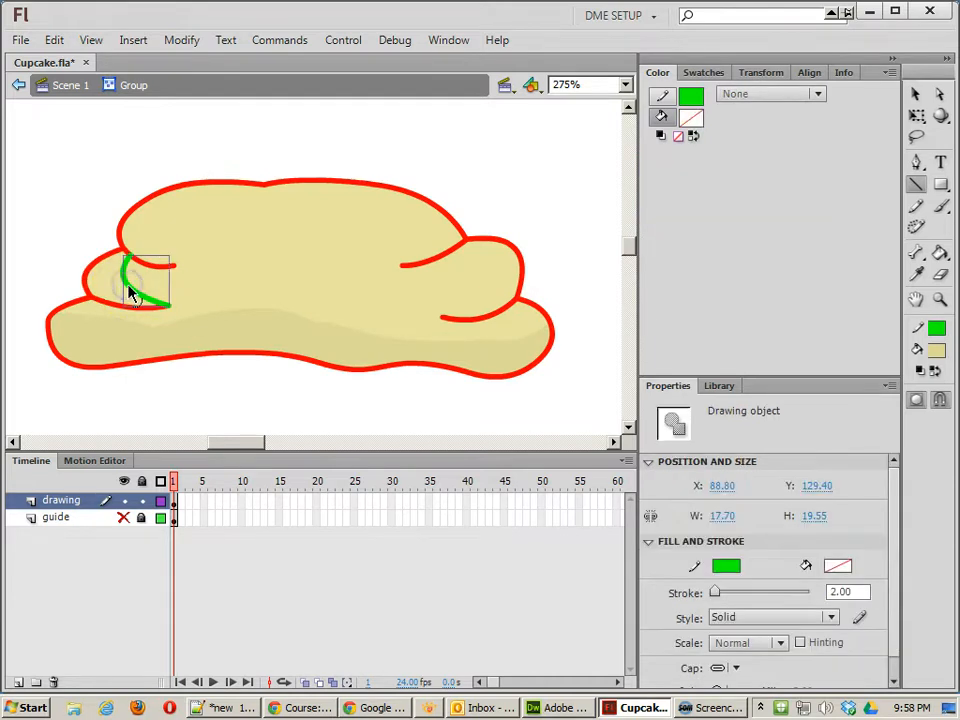
key(ctrl+b)
Fill the outer part of the left middle lobe with the shadow colour #DED998 and delete its green dividing line.
ctrl+click(109, 281)
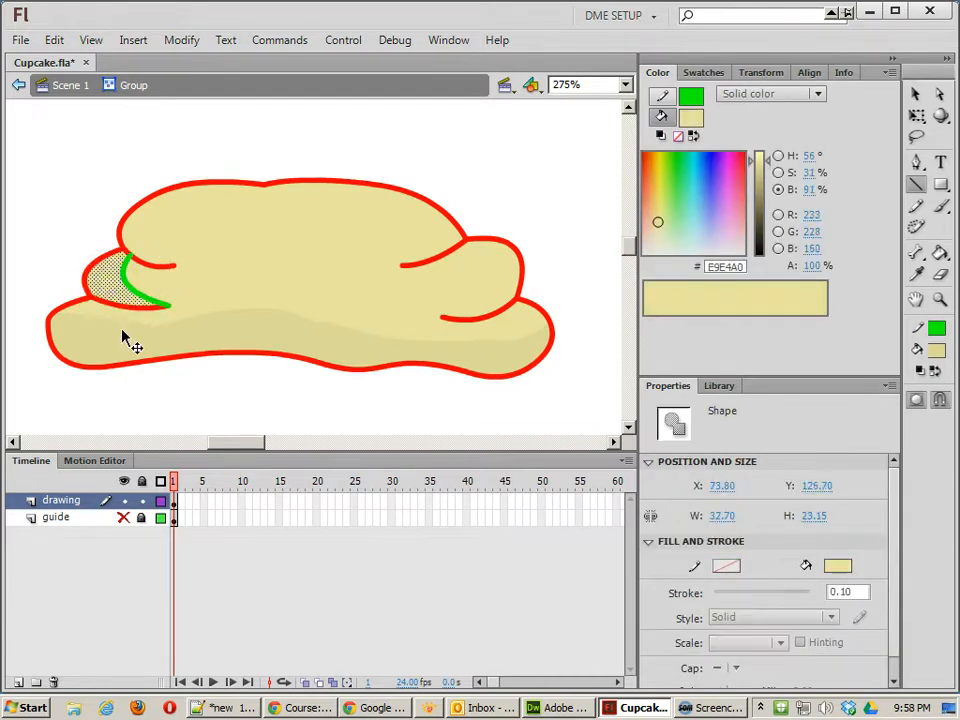
click(917, 273)
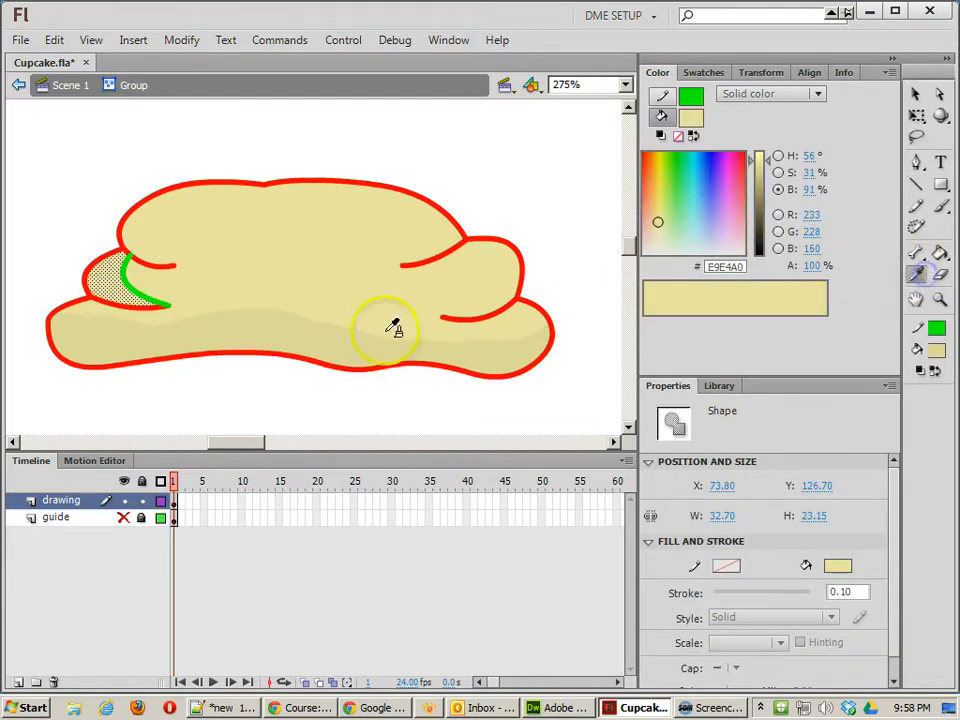
click(322, 343)
click(915, 94)
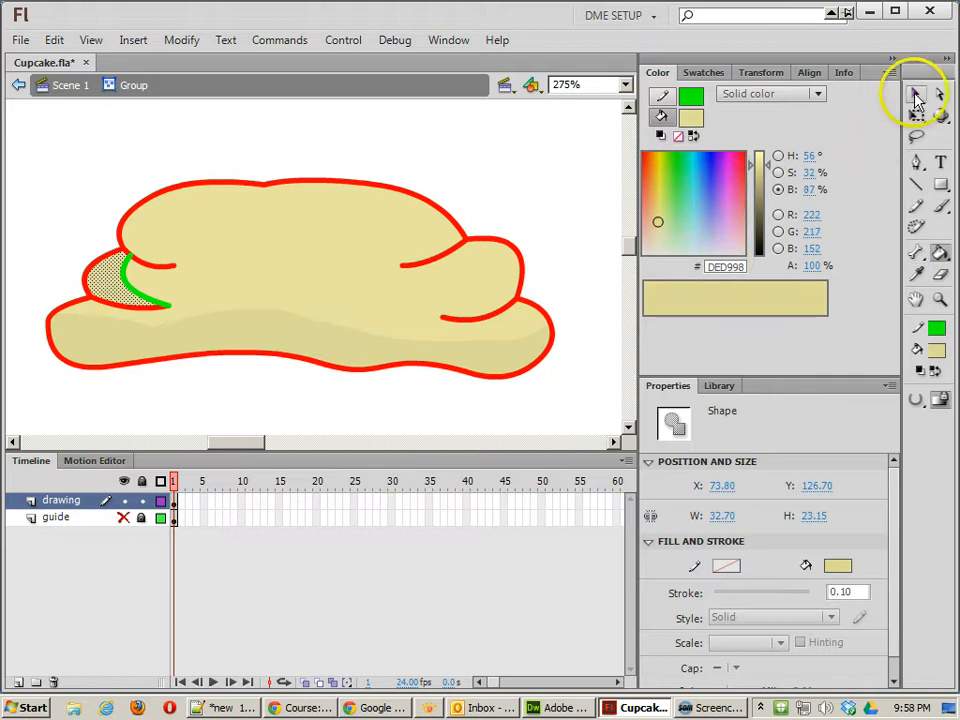
click(134, 282)
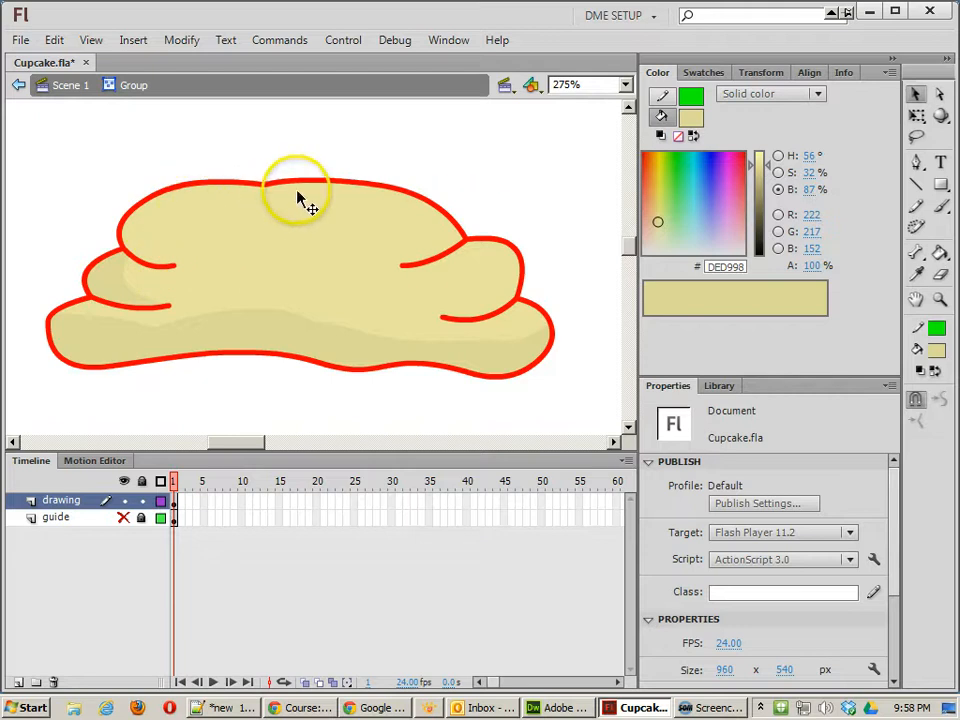
Draw a green line from the upper left crease to the notch in the frosting's top, bent into two scallops about 39 by 31 px.
click(915, 184)
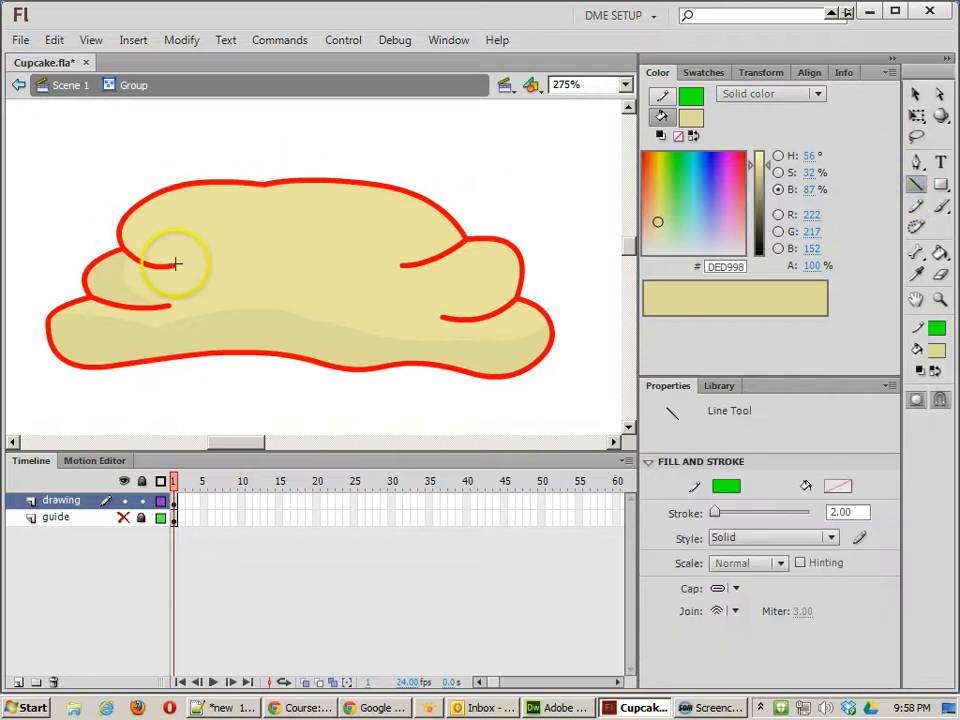
drag(175, 265, 262, 185)
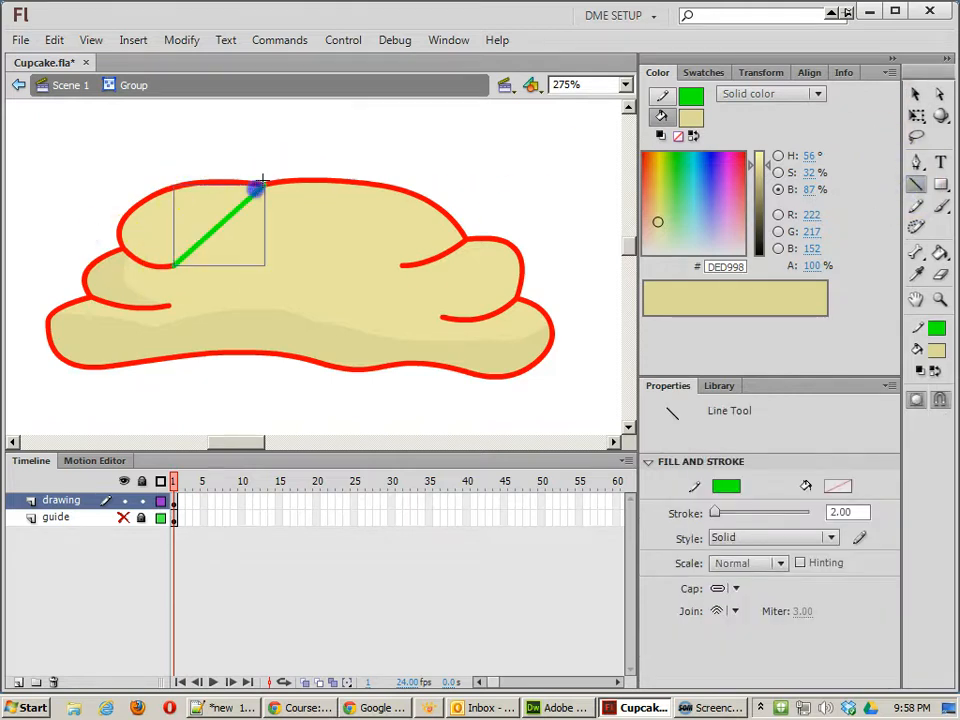
drag(193, 241, 171, 233)
key(ctrl+z)
ctrl+click(220, 151)
key(ctrl+z)
ctrl+click(91, 157)
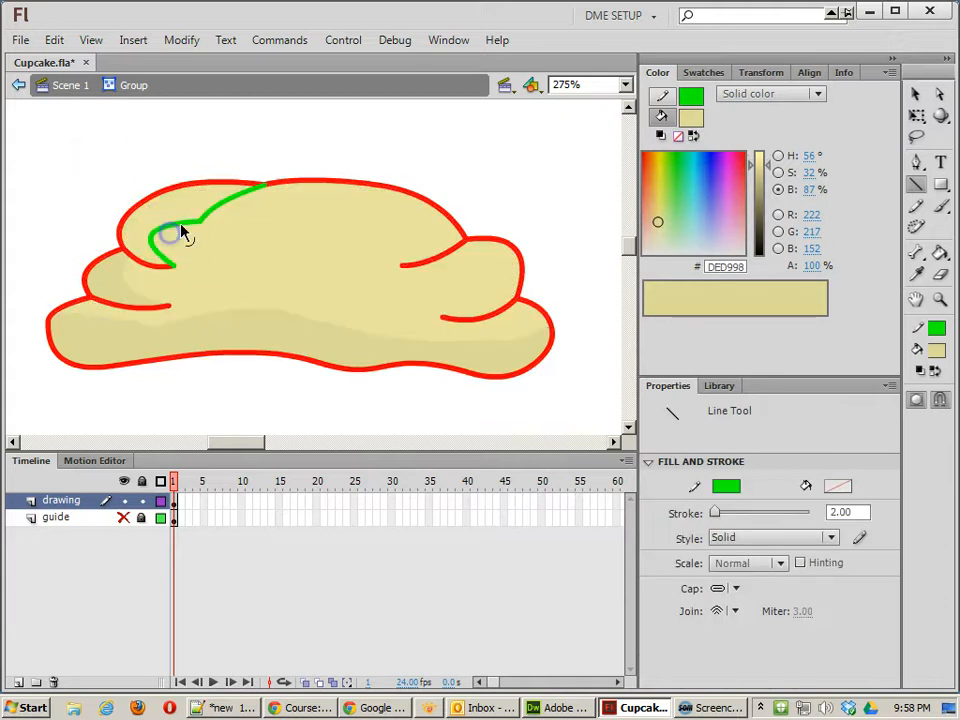
drag(223, 205, 182, 220)
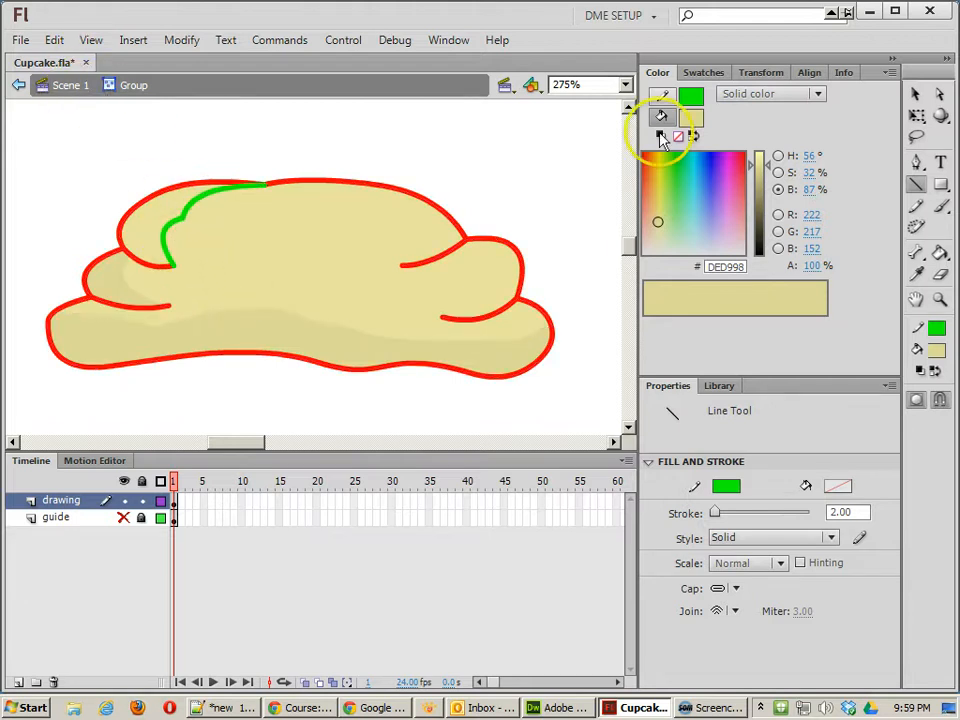
Break apart the scalloped green line so it divides the top lobe's fill, and deselect it.
click(915, 93)
click(173, 227)
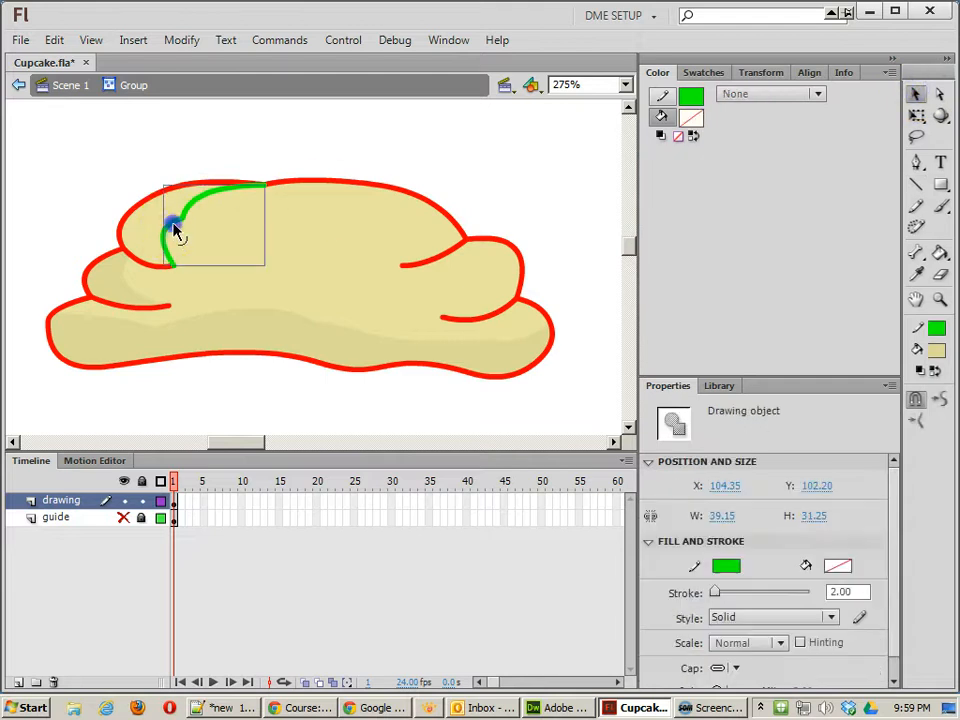
click(177, 234)
Fill the left part of the top lobe with the shadow colour #DED998 and delete the scalloped green line.
click(145, 231)
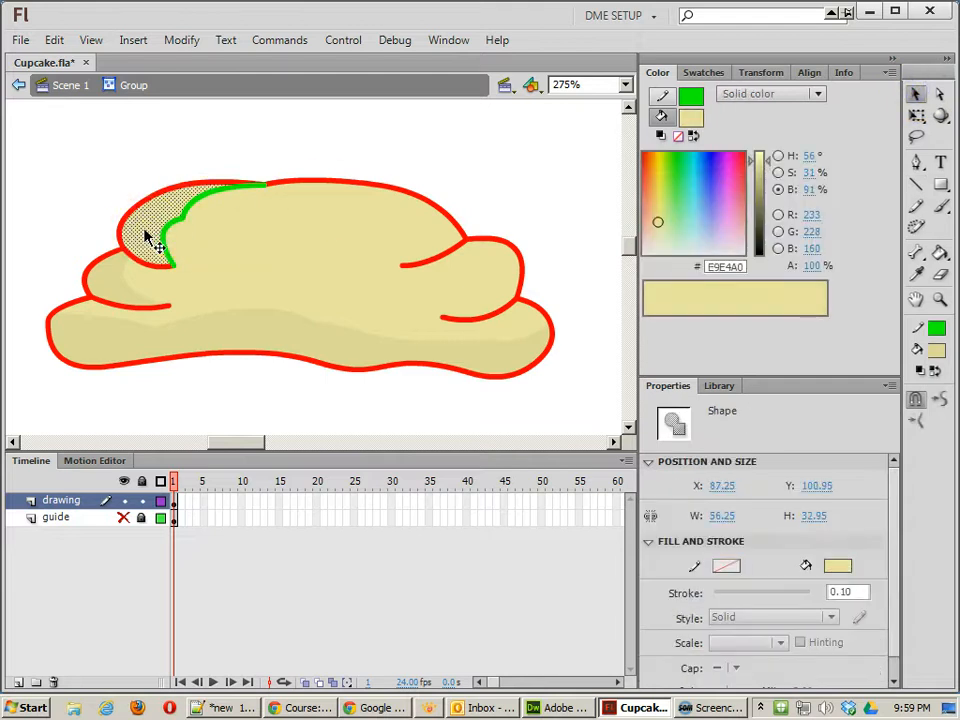
click(916, 274)
click(310, 340)
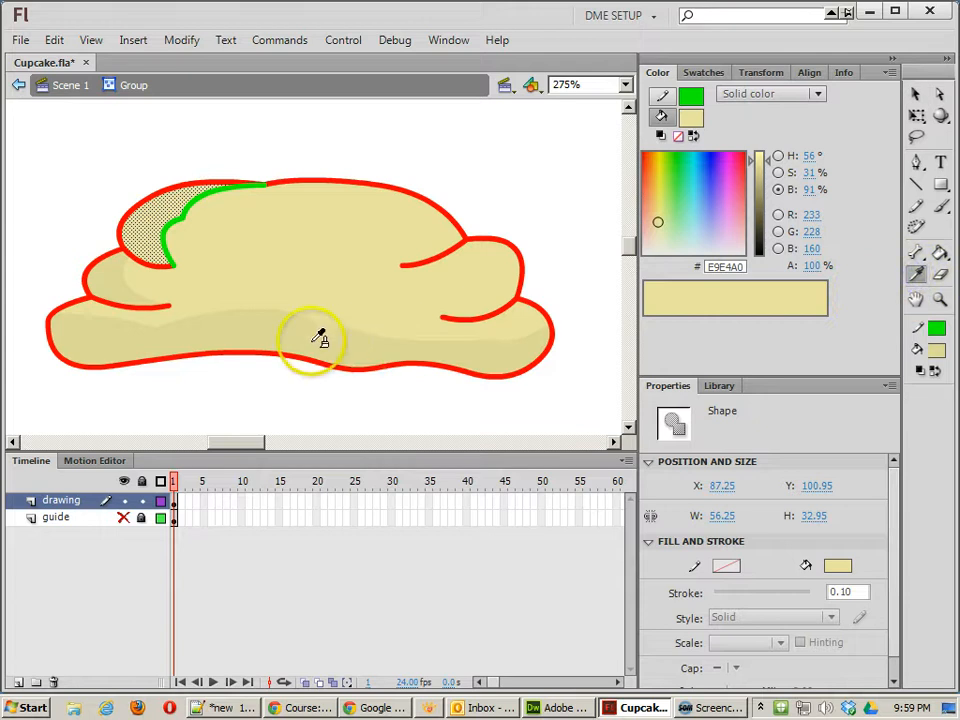
click(915, 95)
click(183, 237)
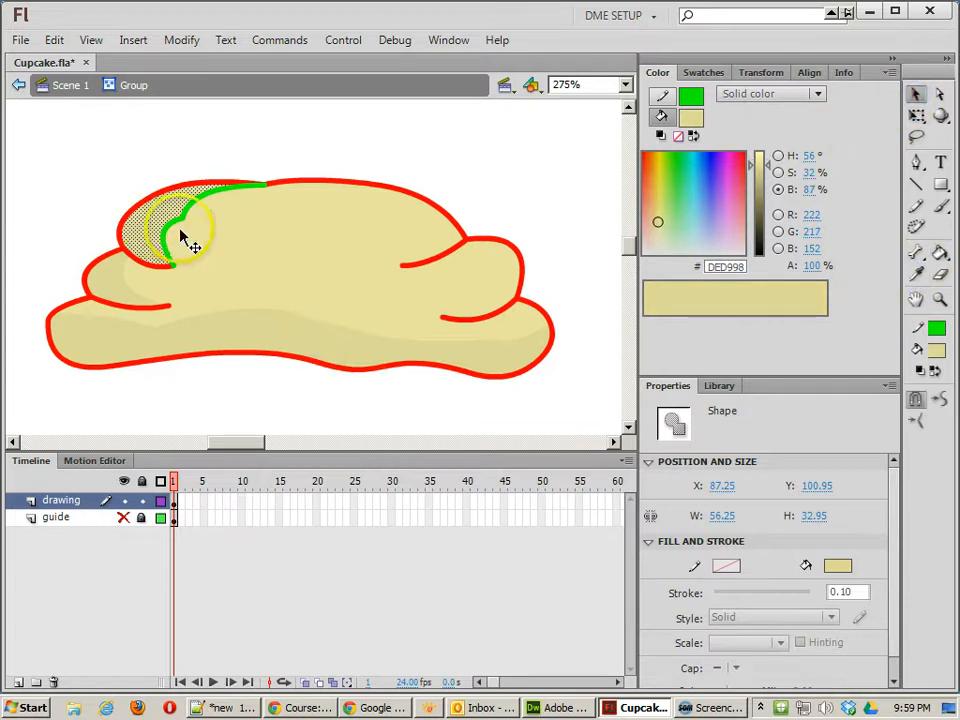
click(181, 225)
key(Delete)
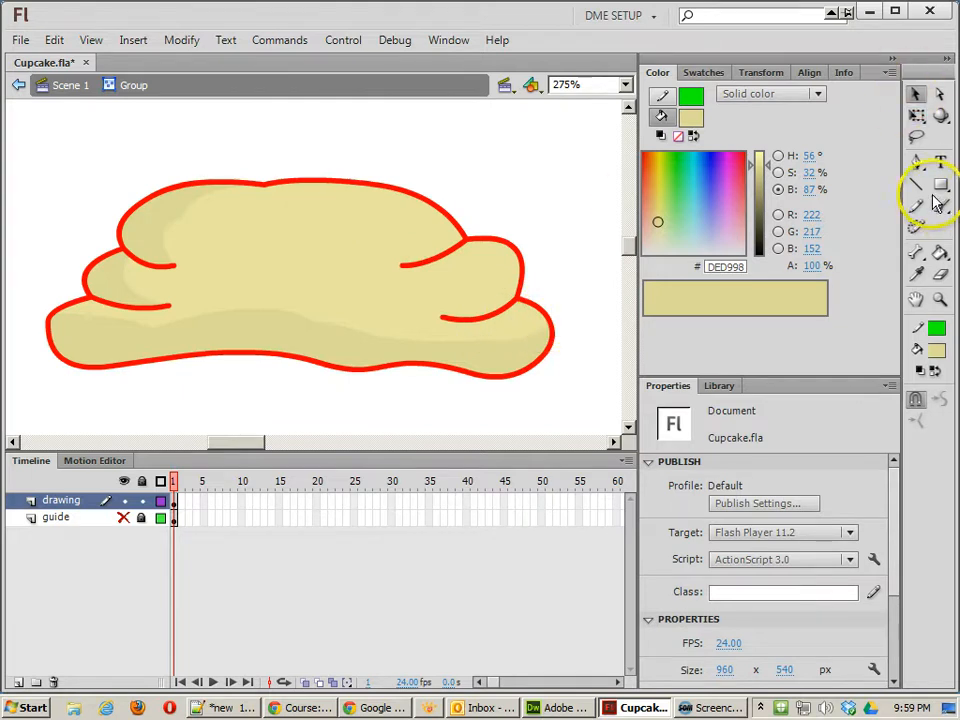
Draw a straight green line about 20 by 27 px from the end of the upper right crease across the top lobe's outline.
click(917, 164)
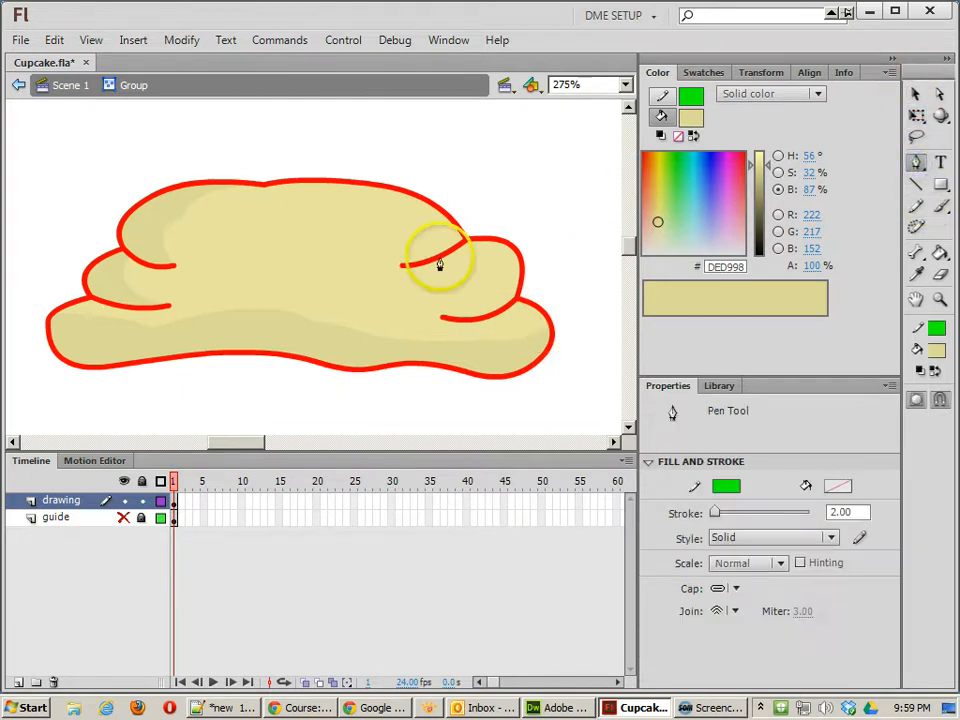
click(407, 253)
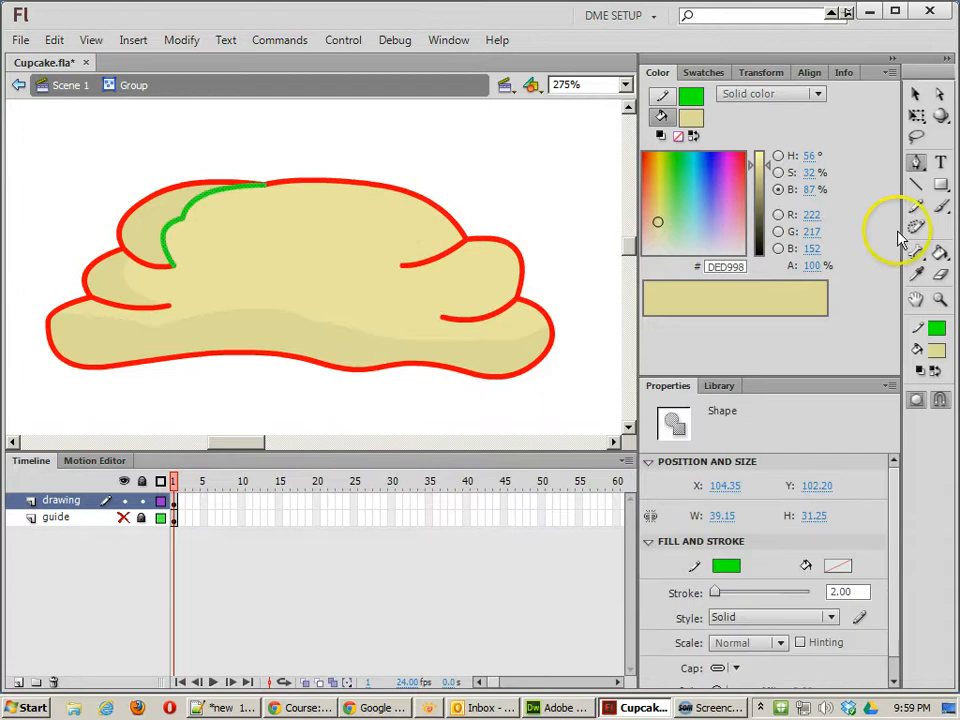
click(917, 185)
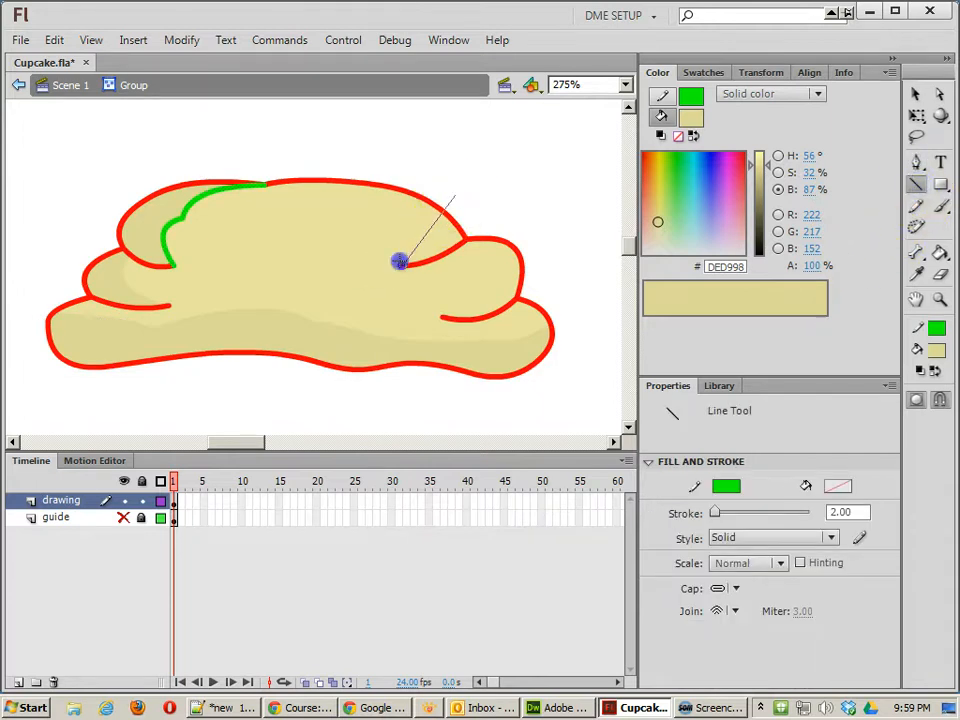
drag(399, 261, 401, 264)
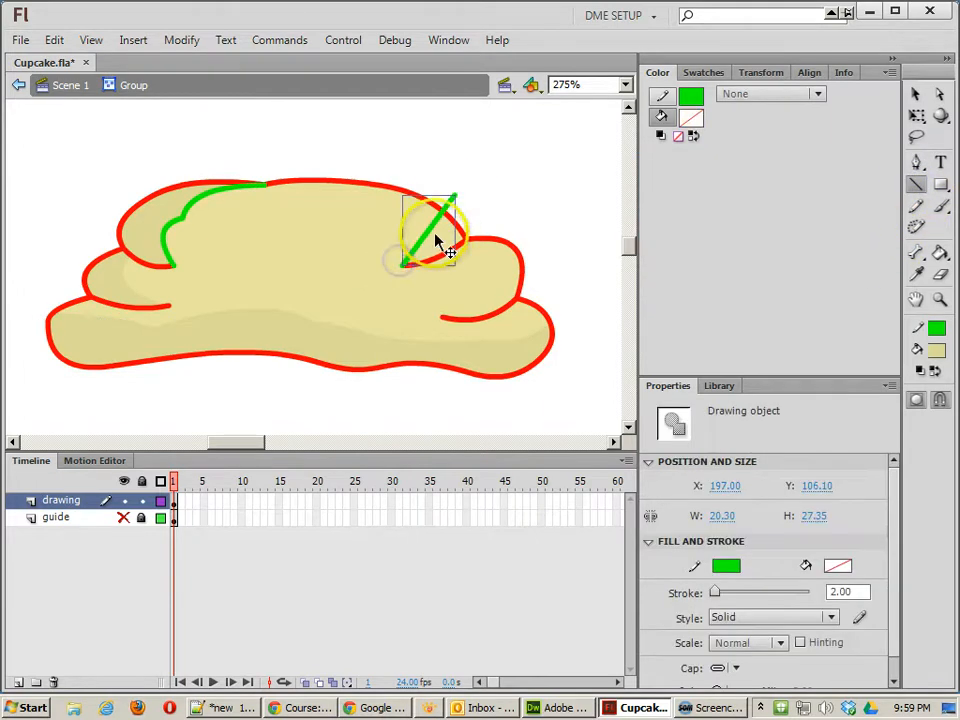
Bend the upper right green line into an arc, and draw a second curved green line about 38 by 28 px from the lower right crease's end.
ctrl+click(501, 170)
drag(431, 227, 443, 233)
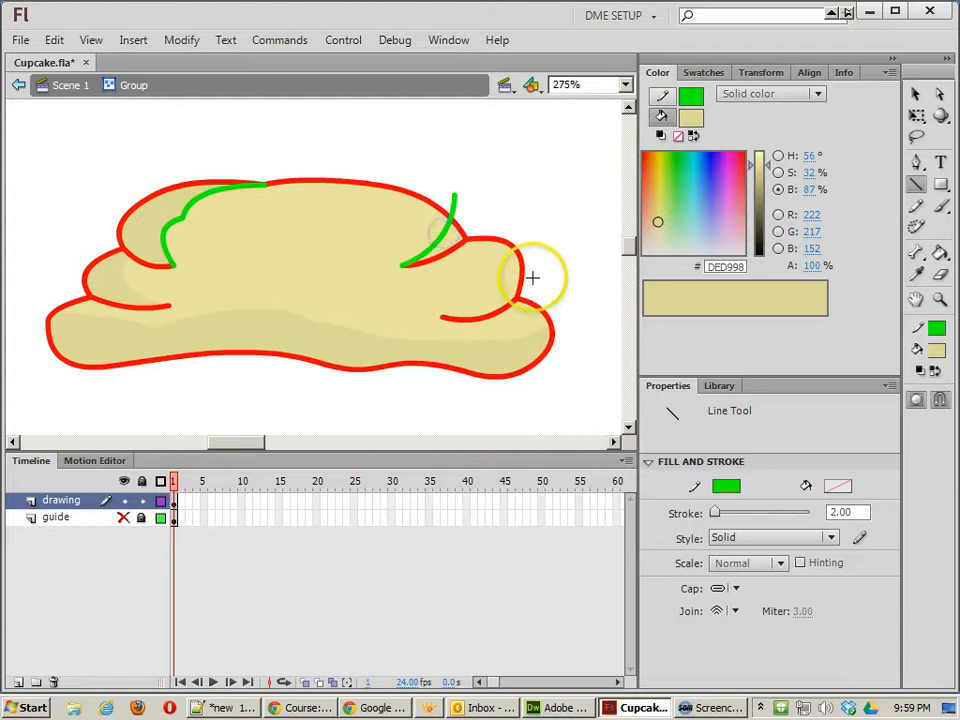
drag(452, 305, 539, 245)
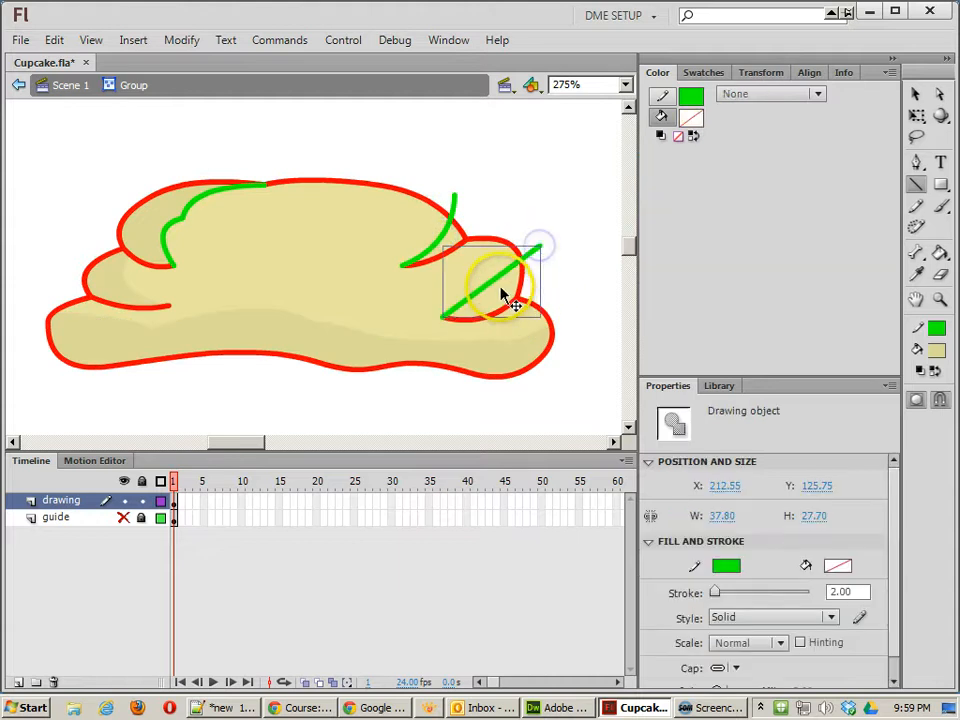
ctrl+click(574, 258)
mouse_move(489, 283)
mouse_down()
mouse_move(493, 308)
mouse_move(505, 306)
mouse_up()
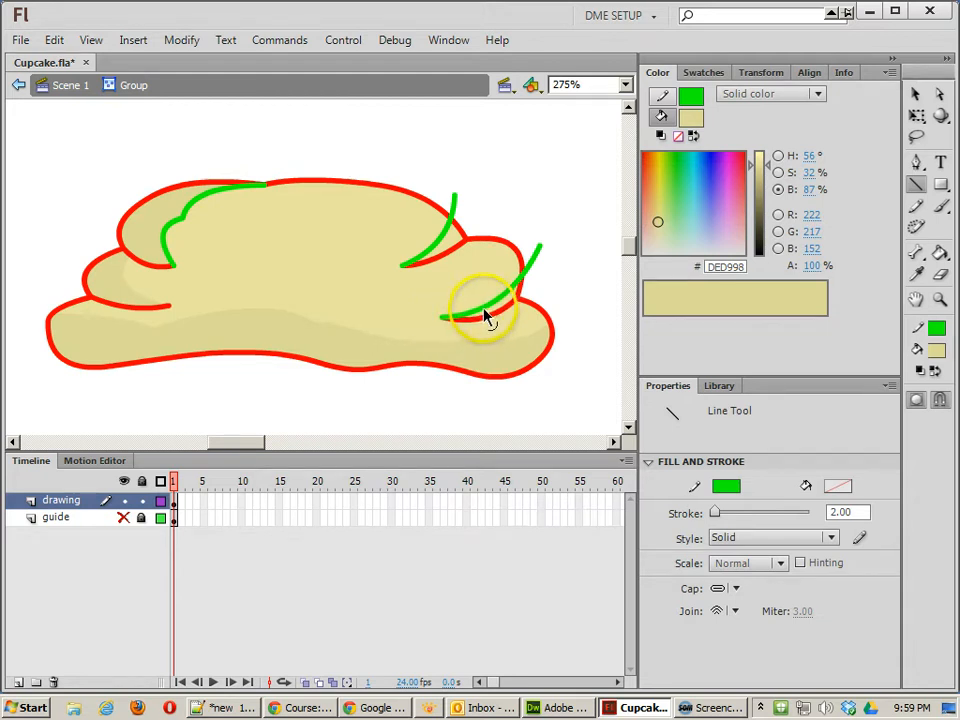
drag(498, 301, 498, 301)
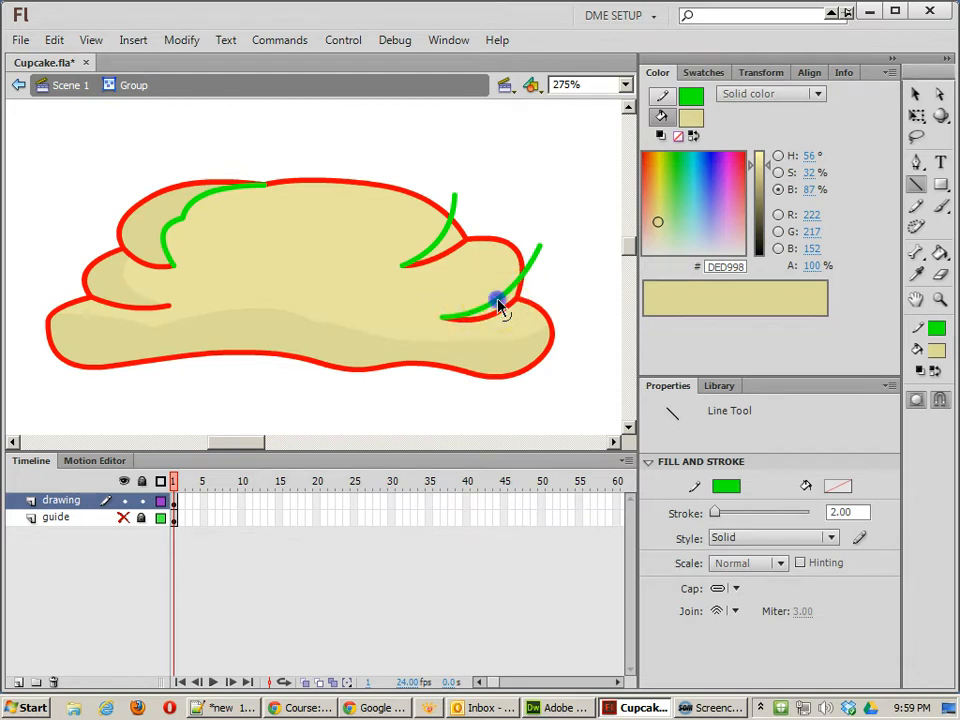
Break apart both curved green lines on the right so they divide the frosting fill, and deselect them.
ctrl+shift+click(435, 246)
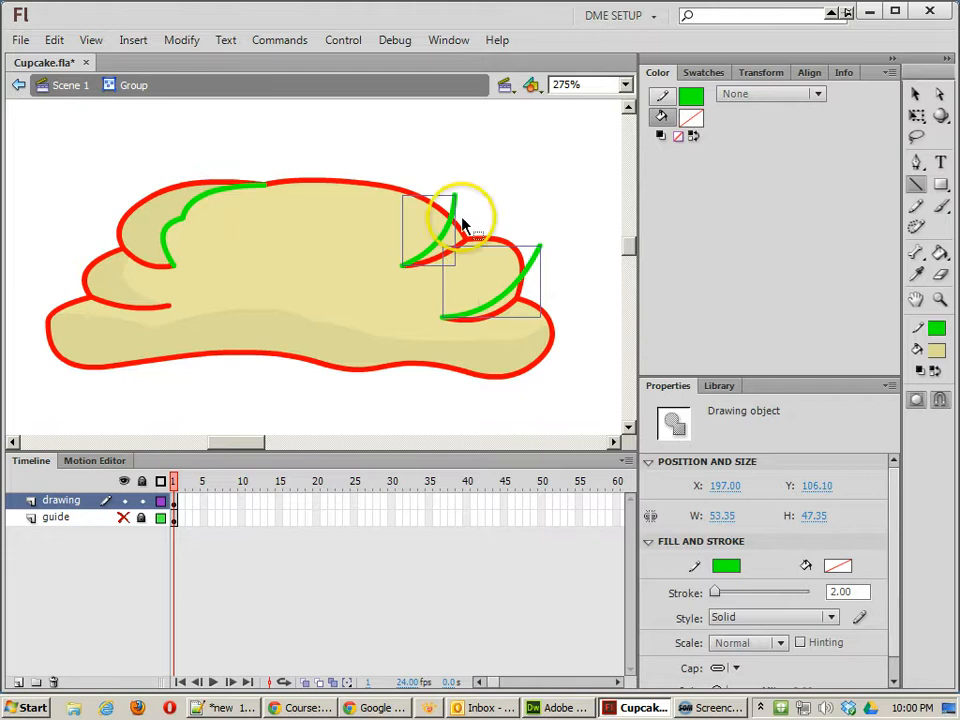
key(ctrl+b)
ctrl+click(508, 197)
Fill the two slivers between the curved green lines and the right creases with the shadow colour #DED998.
ctrl+click(454, 237)
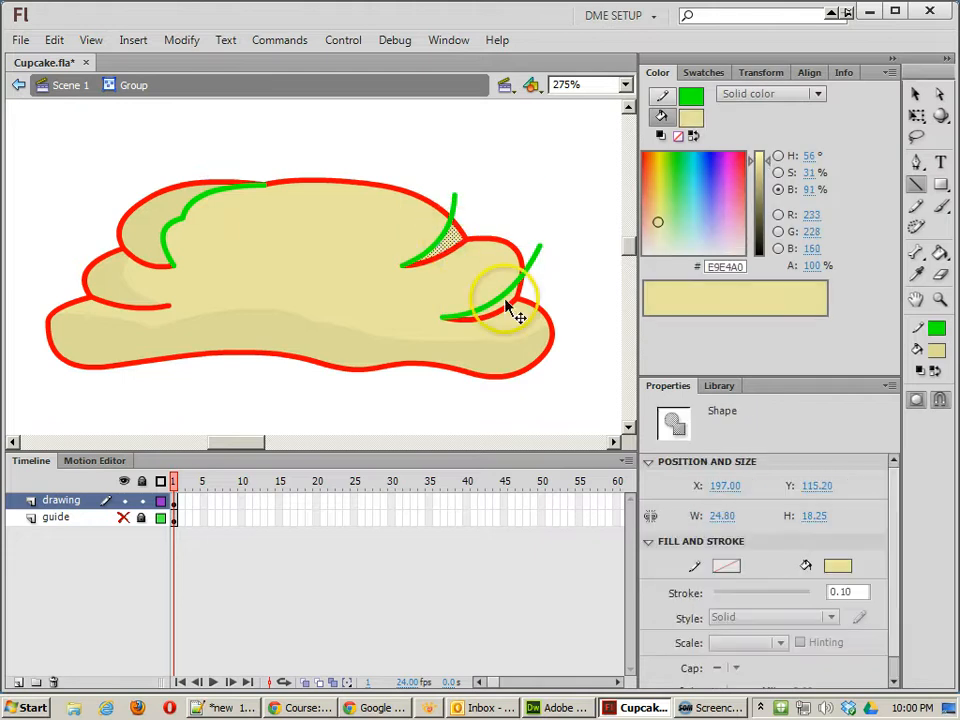
shift+click(508, 310)
click(916, 274)
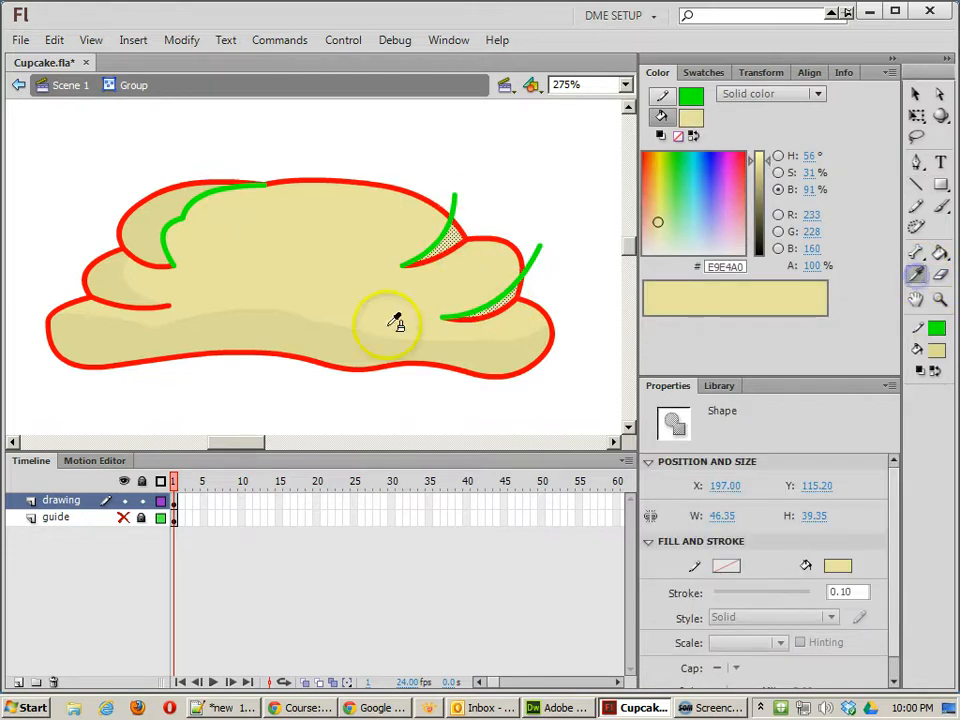
click(391, 326)
Delete the two curved green lines on the right and the scalloped green line on the top lobe.
ctrl+click(574, 253)
ctrl+click(530, 258)
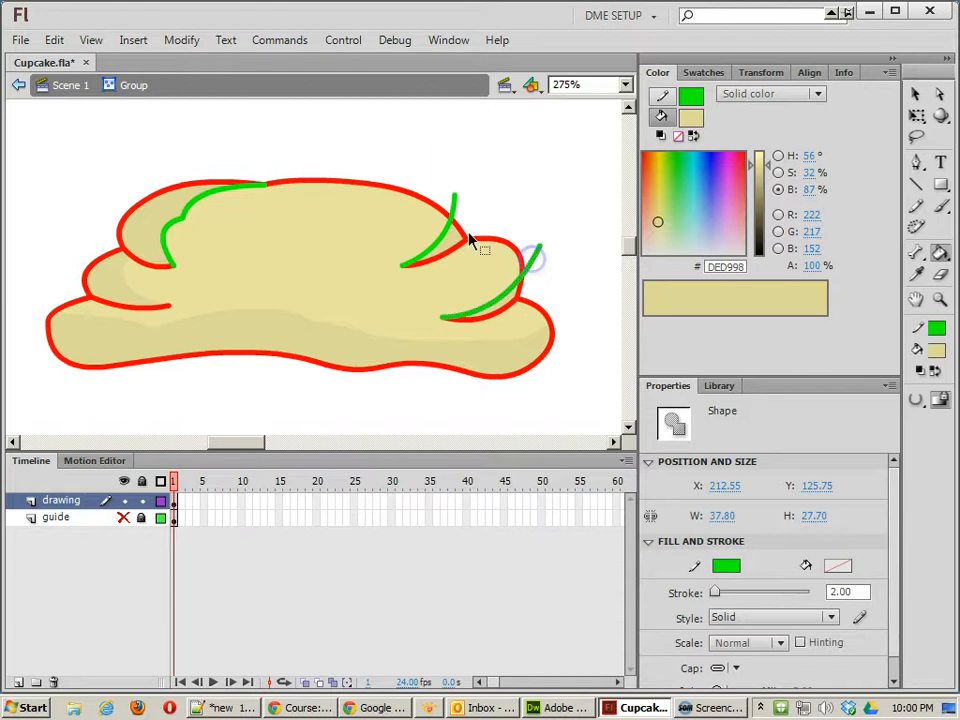
ctrl+shift+click(449, 222)
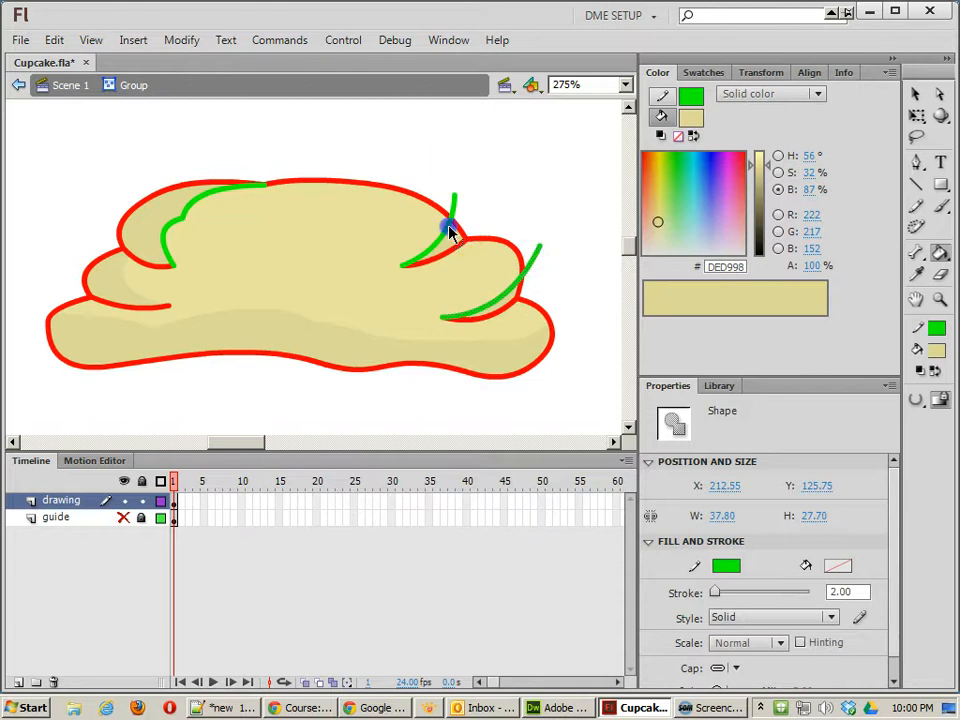
key(Delete)
click(178, 214)
click(424, 338)
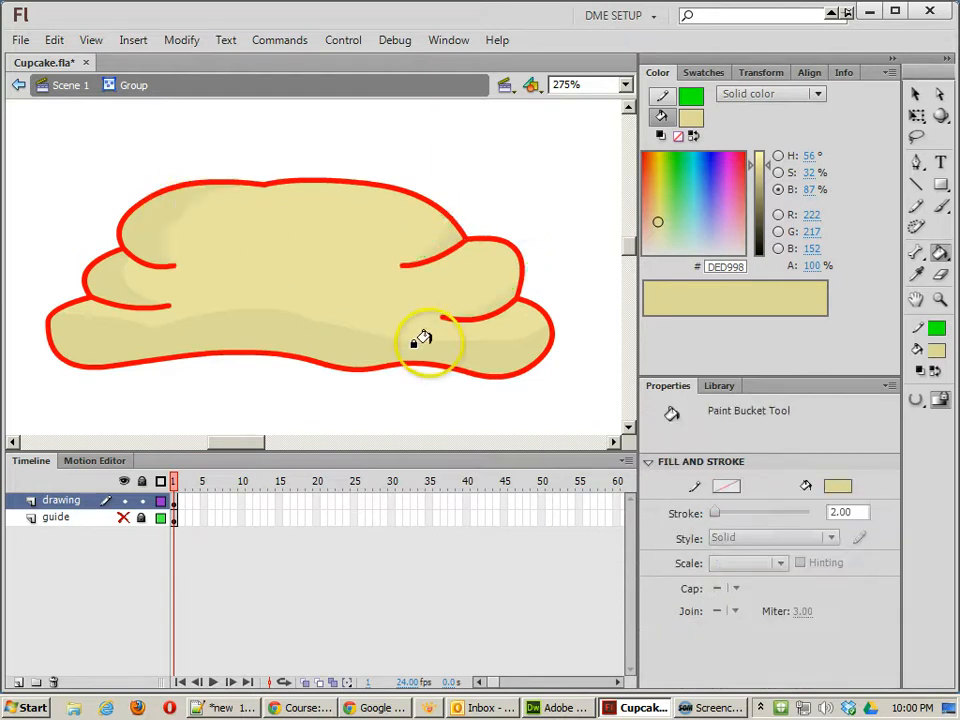
Reshape the edges of the shadow areas above the lower right and upper right creases.
click(476, 316)
mouse_move(485, 307)
mouse_down()
mouse_move(450, 294)
mouse_move(460, 308)
mouse_move(441, 302)
mouse_move(478, 300)
mouse_move(486, 310)
mouse_move(477, 293)
mouse_move(493, 301)
mouse_up()
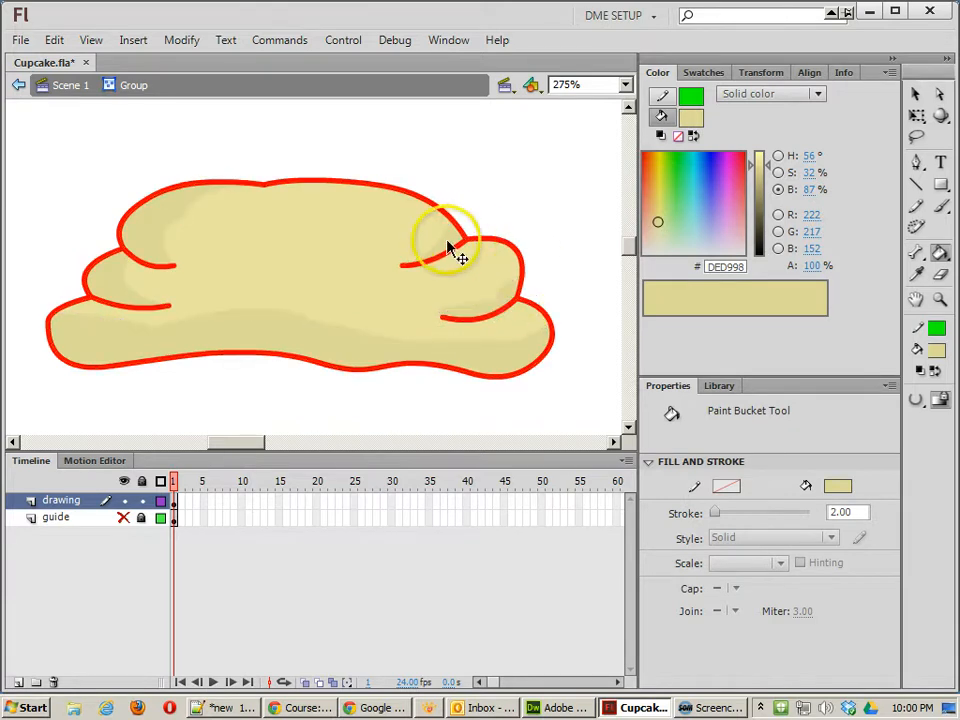
drag(437, 255, 360, 262)
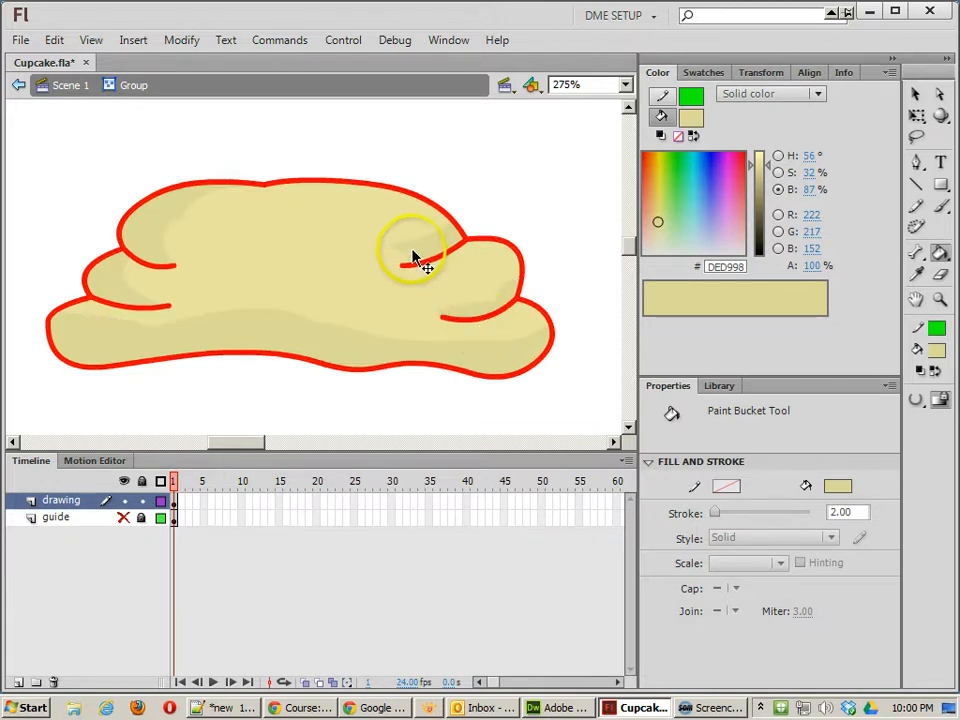
mouse_move(409, 263)
mouse_down()
mouse_move(439, 259)
mouse_move(422, 245)
mouse_move(429, 252)
mouse_up()
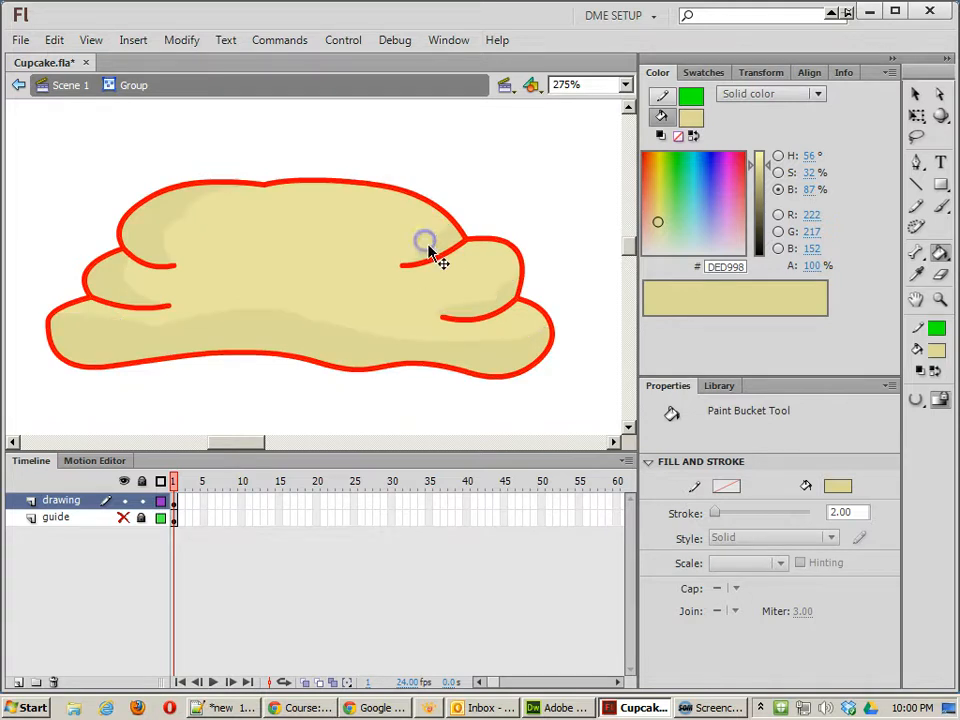
Smooth the upper right shadow's edge with the curve handle of its anchor point, and save the file.
click(940, 93)
click(437, 270)
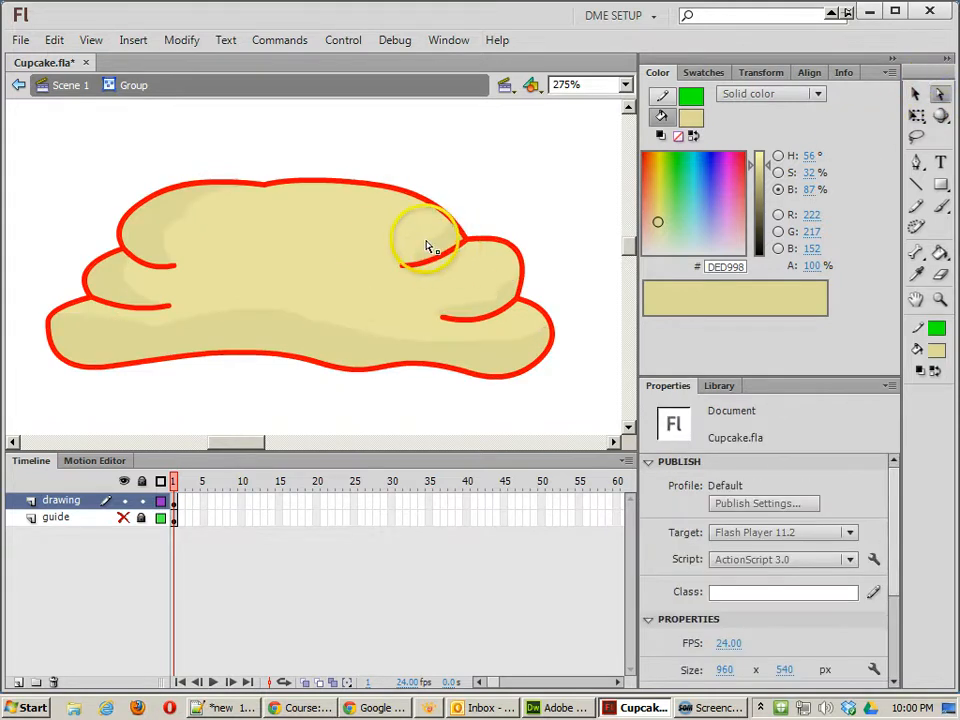
click(432, 245)
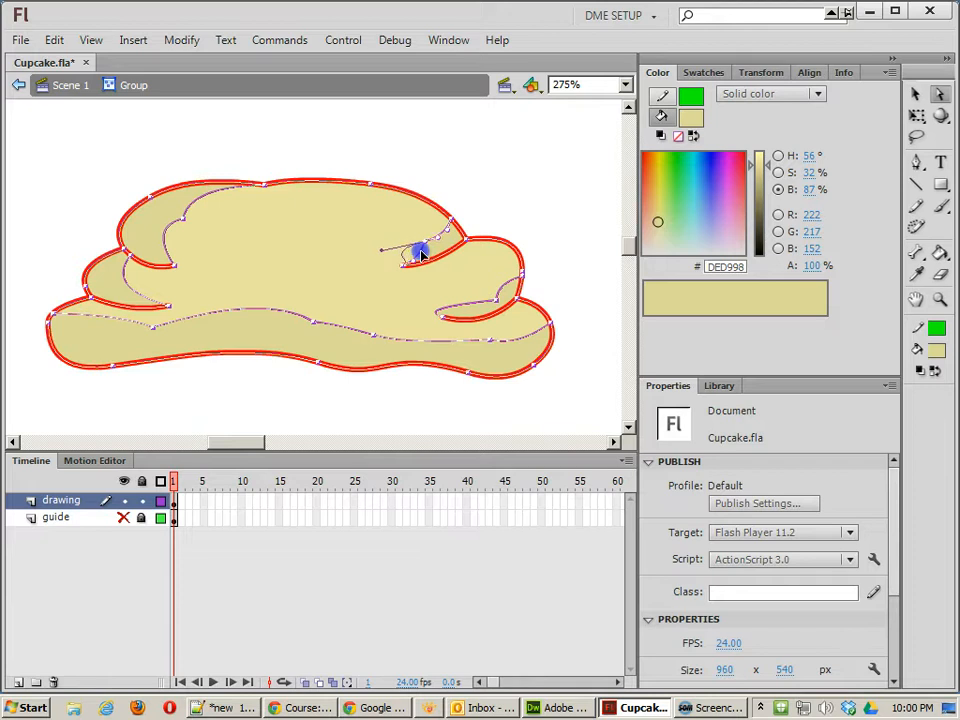
click(500, 226)
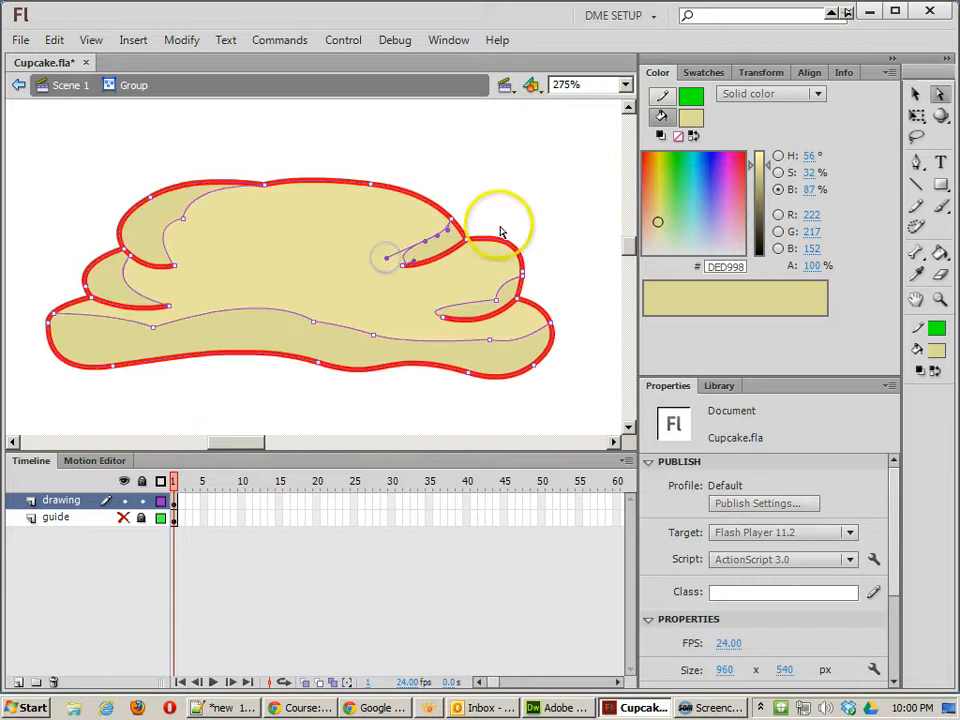
click(915, 93)
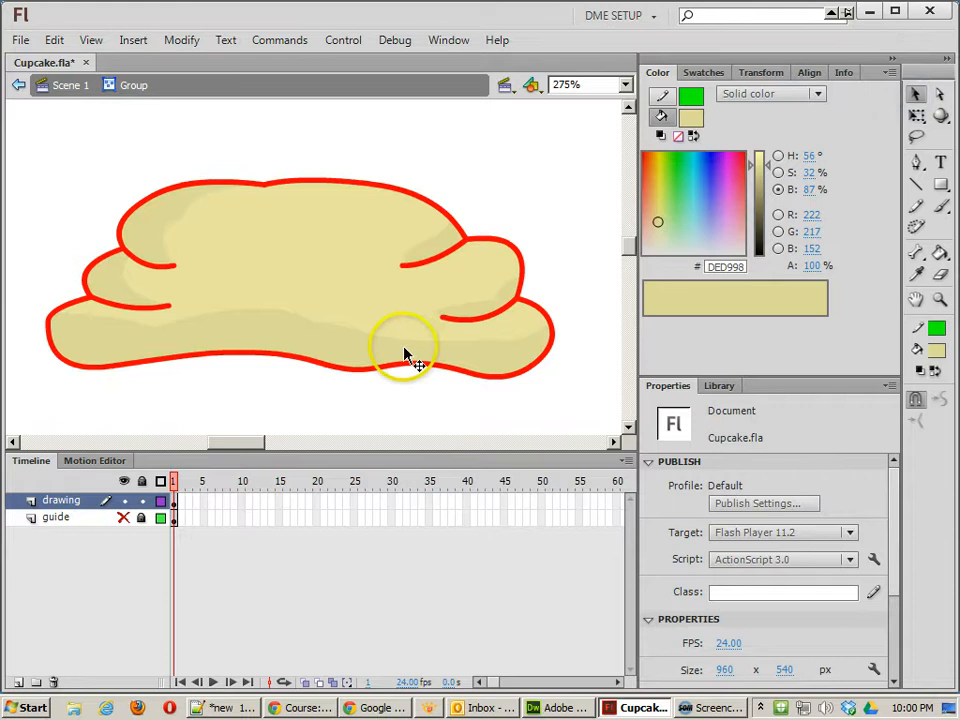
key(ctrl+s)
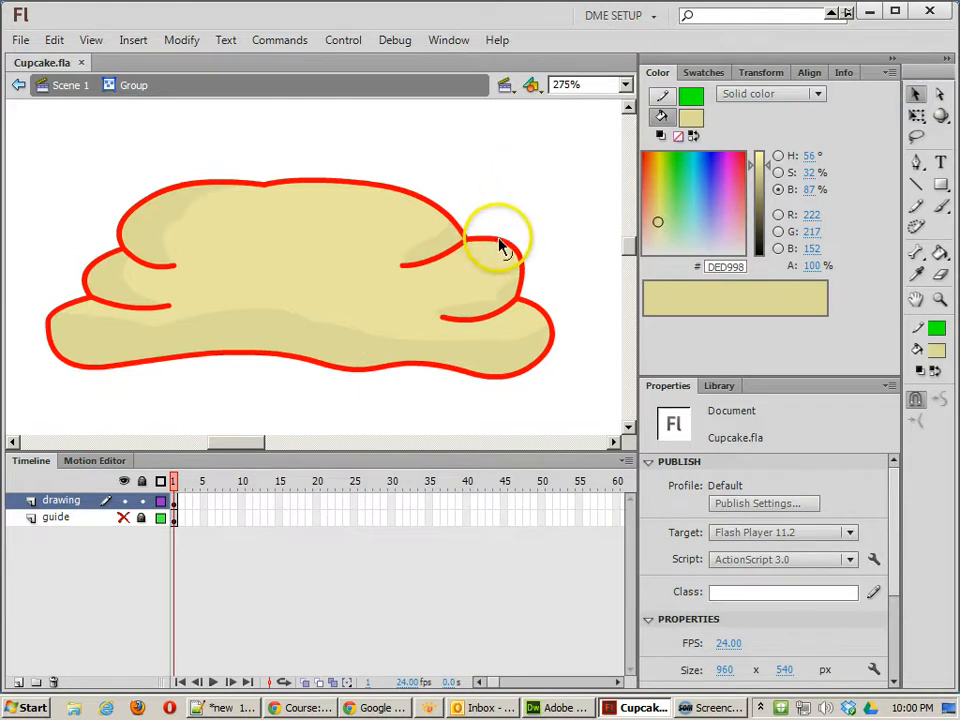
Change the stroke colour of the frosting's entire red outline to black.
double_click(500, 247)
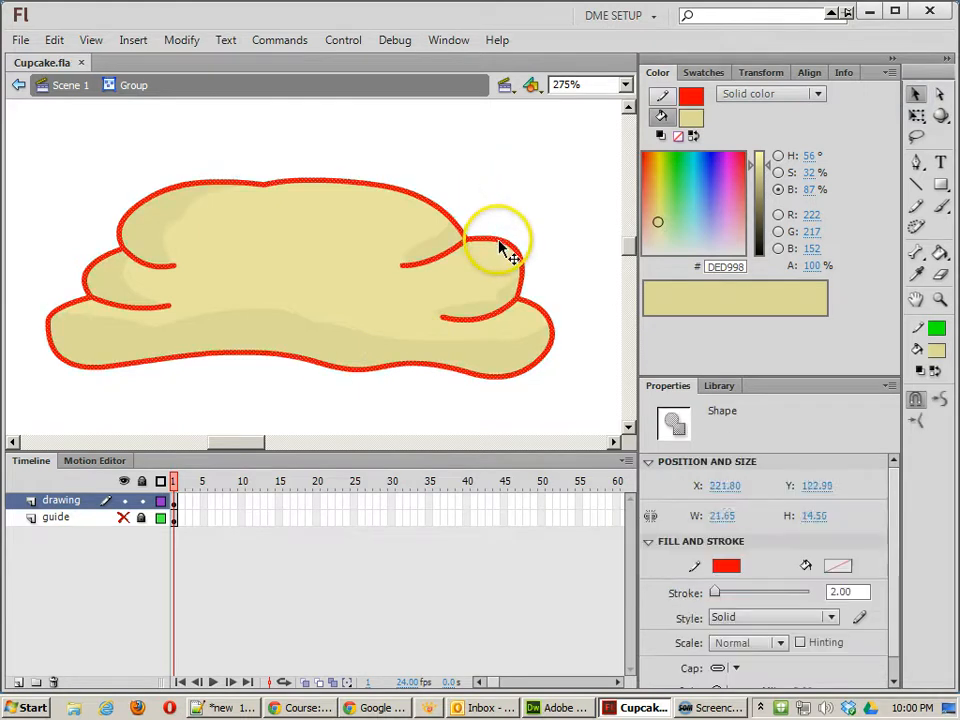
click(726, 566)
click(666, 374)
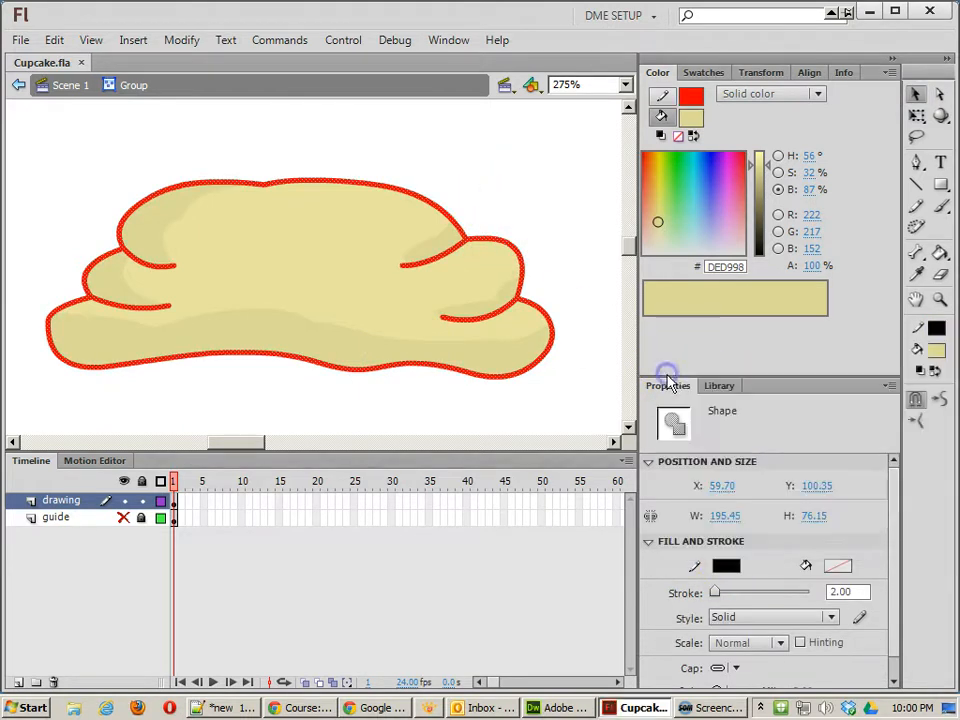
click(835, 591)
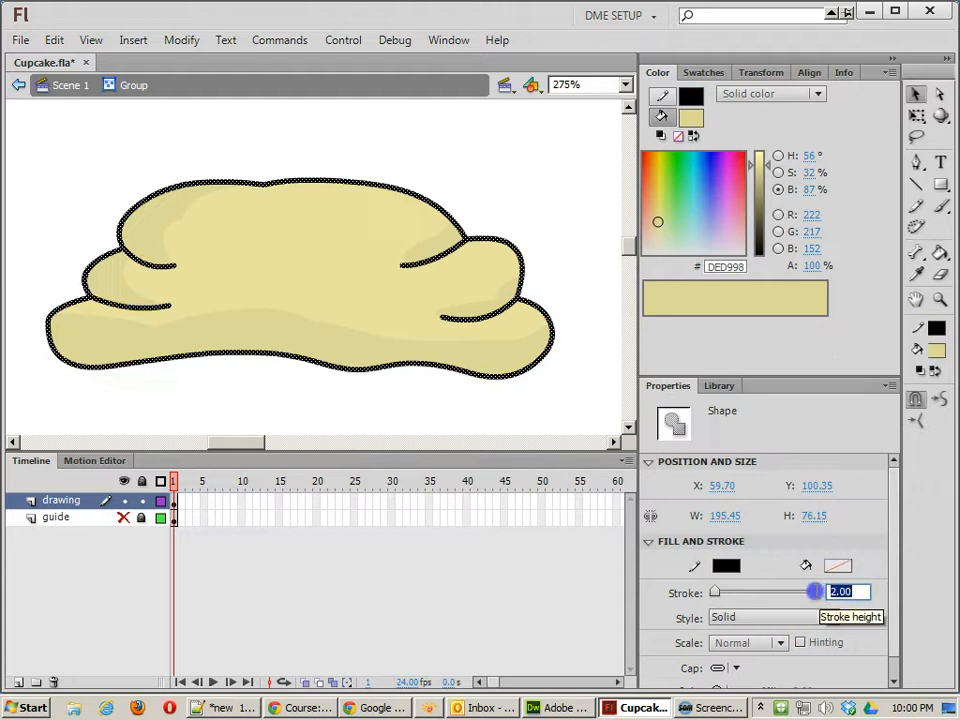
click(568, 296)
Set the stroke height of the four inner crease lines to 1.
click(482, 316)
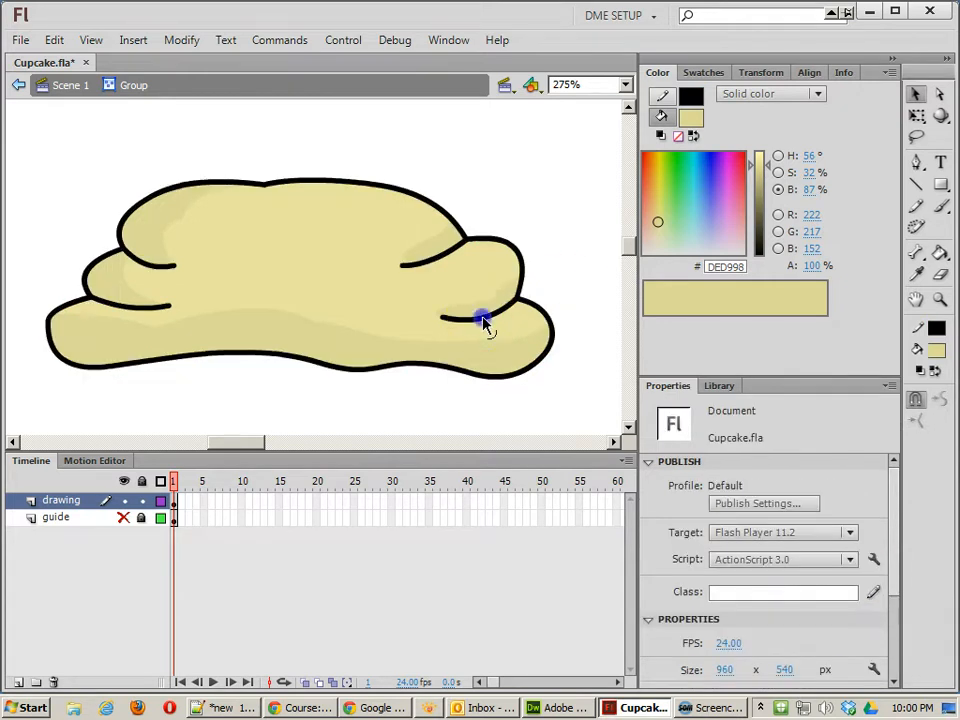
shift+click(414, 266)
shift+click(167, 267)
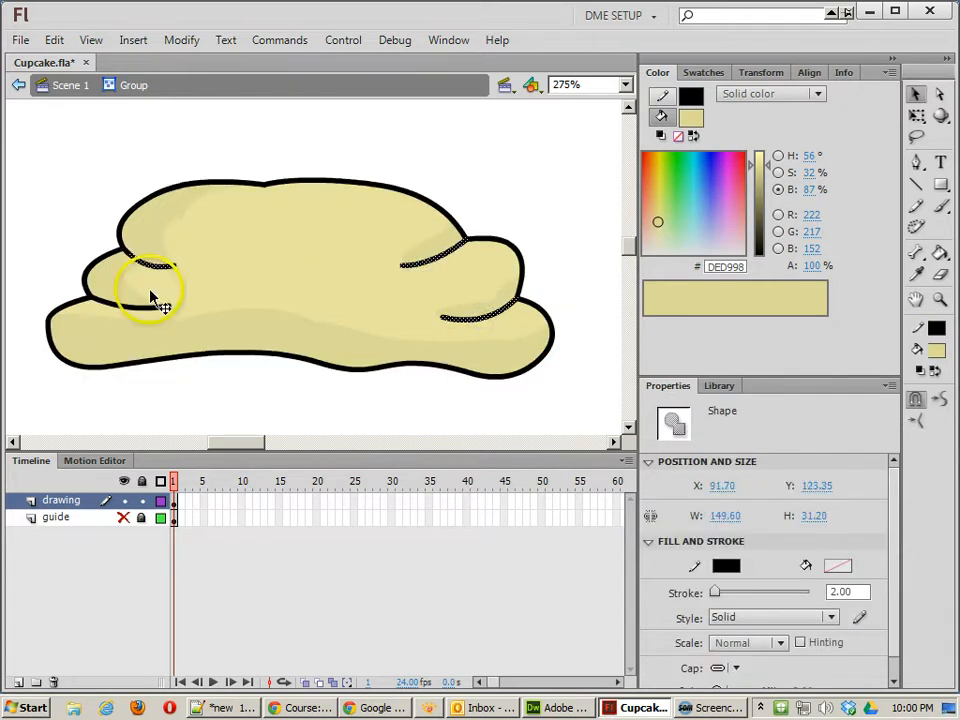
shift+click(145, 309)
click(846, 591)
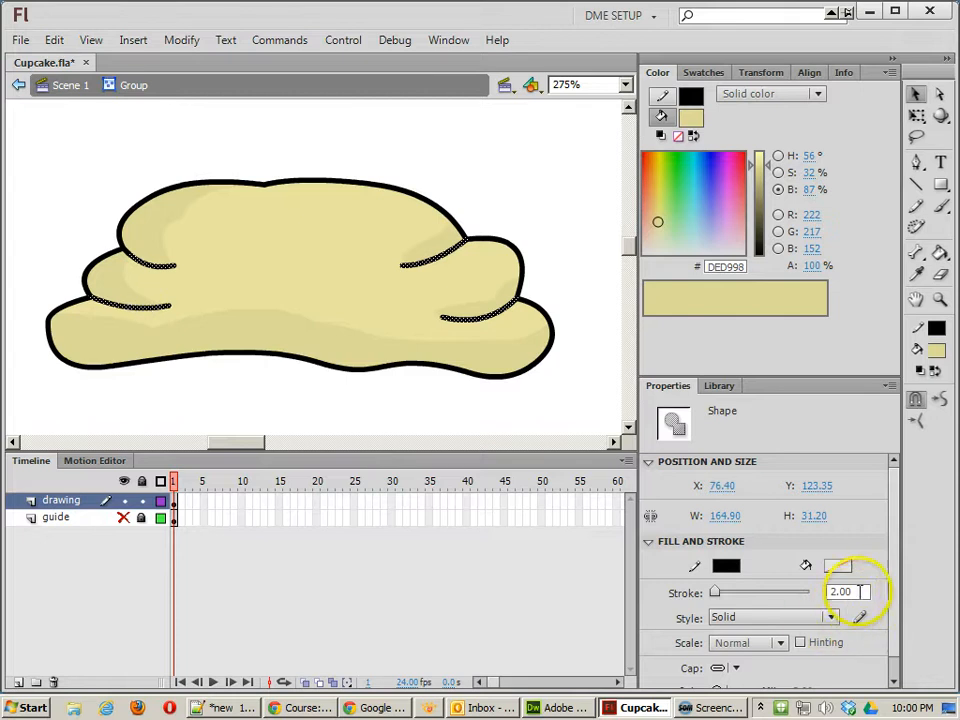
text(1)
key(Return)
click(559, 250)
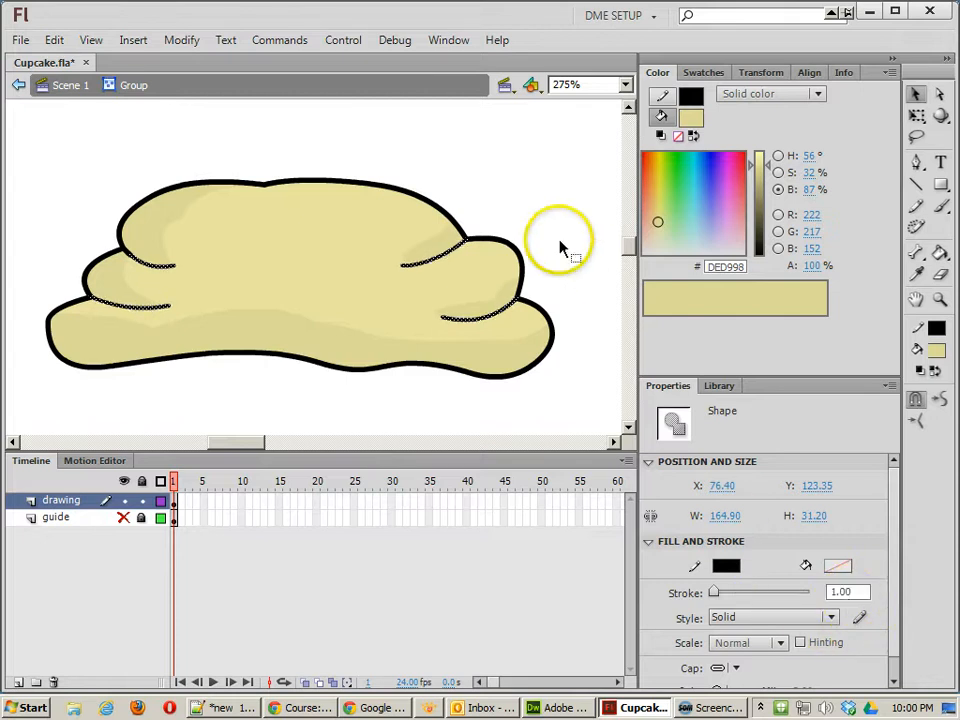
Thin the short thick segment at the outer end of the upper left crease to match the other crease lines.
double_click(502, 203)
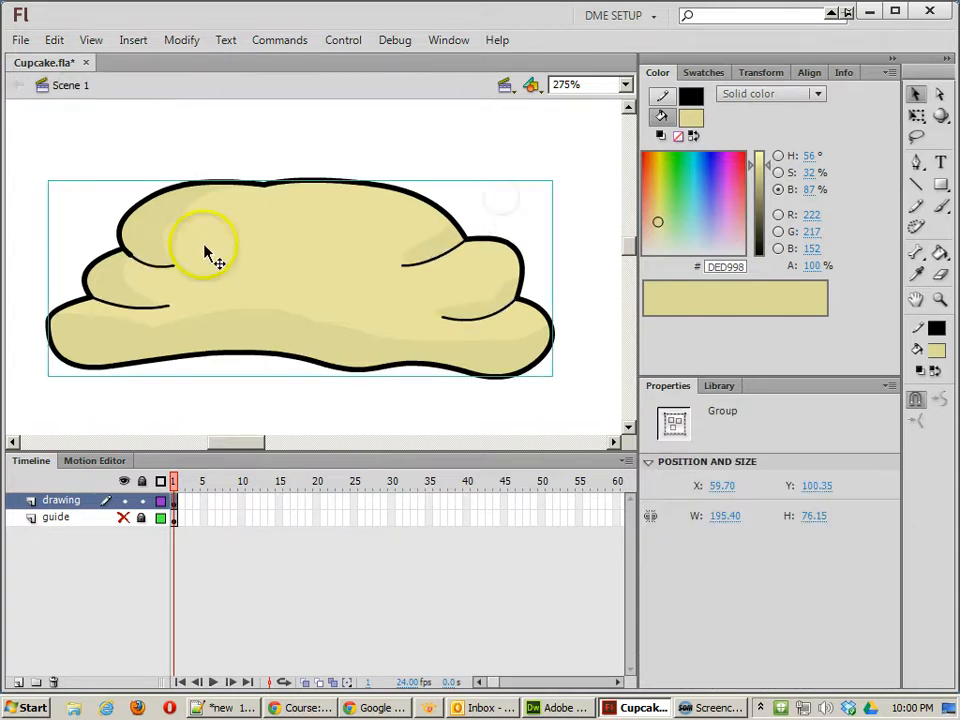
double_click(129, 257)
click(129, 257)
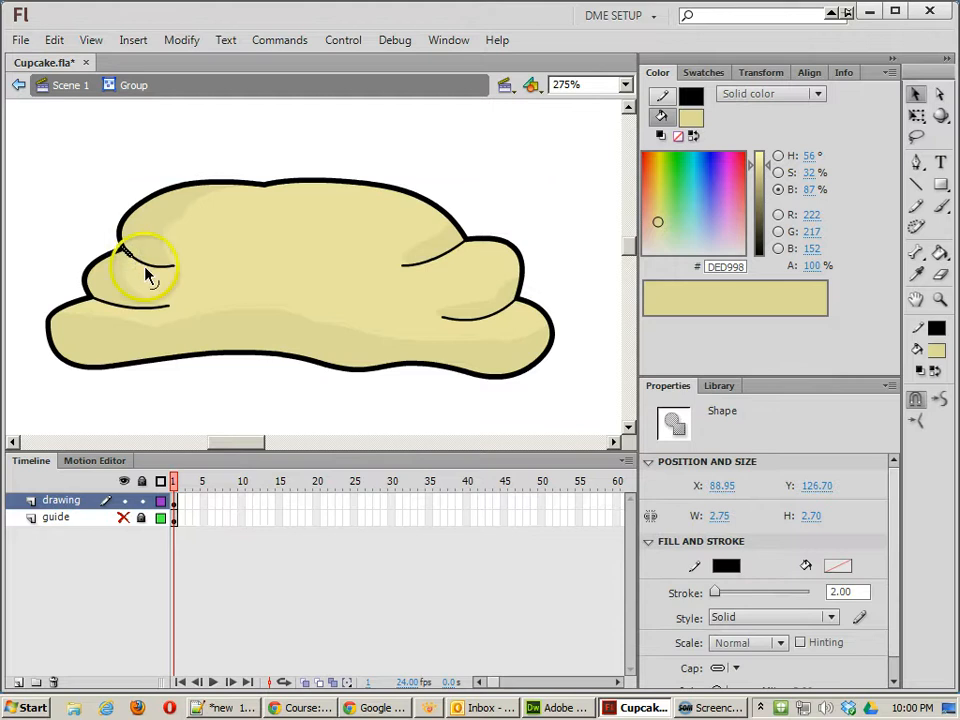
drag(856, 591, 758, 593)
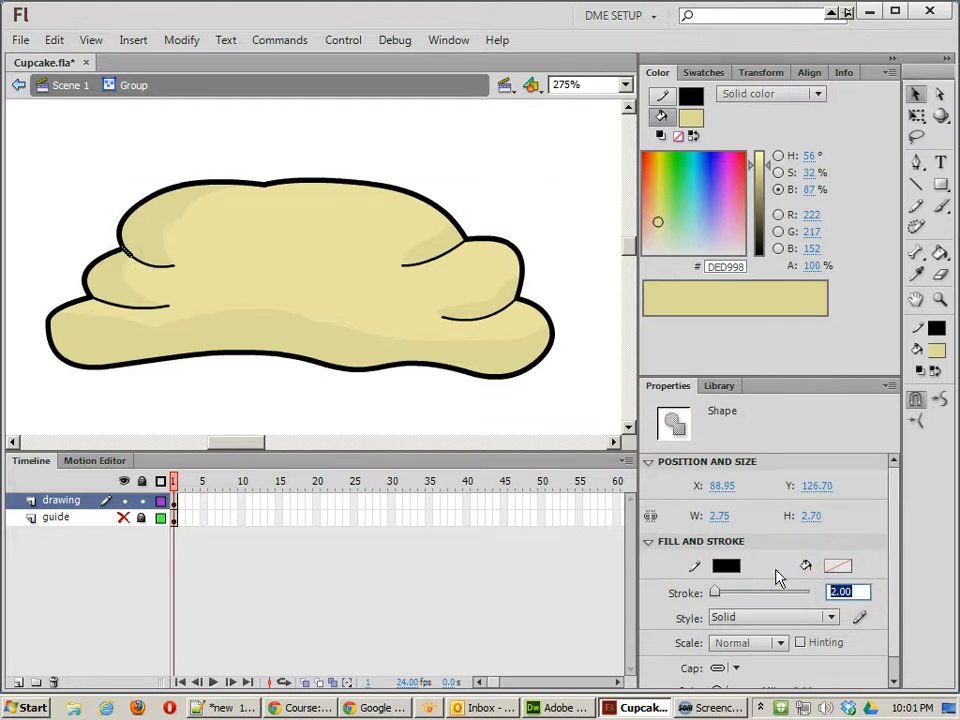
click(97, 190)
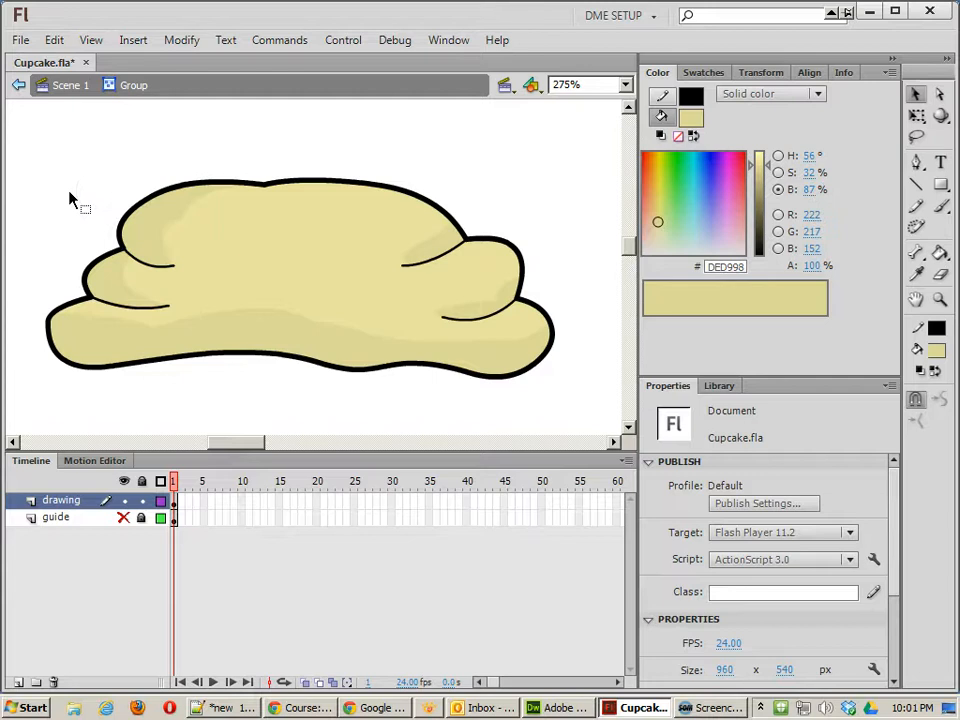
Leave the frosting group and move the frosting down onto the cupcake base, to about X 62, Y 196.
key(ctrl+minus)
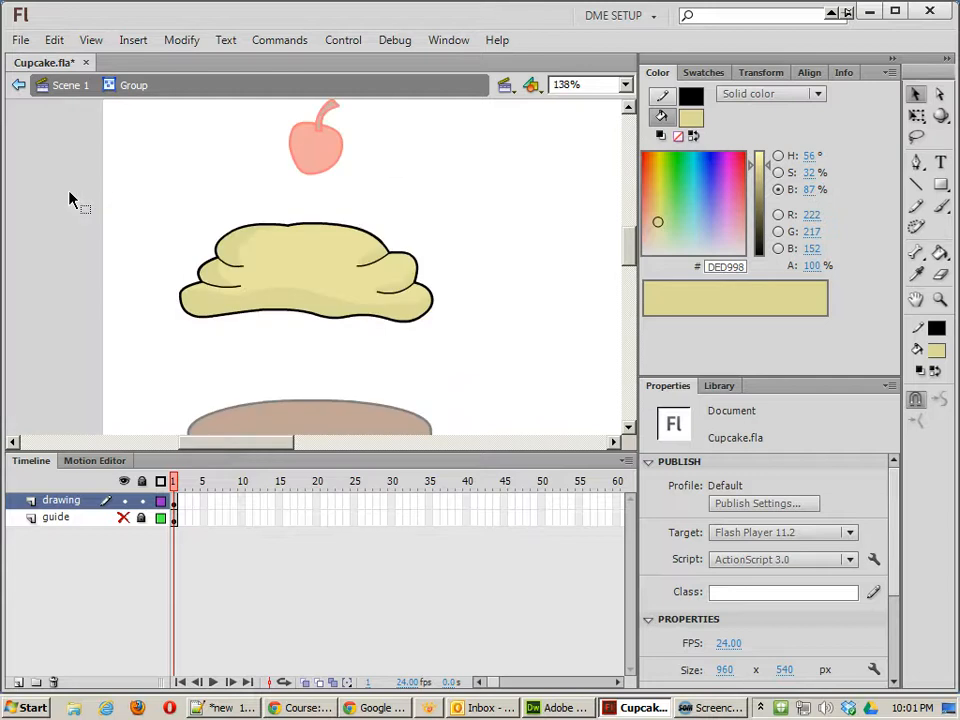
key(ctrl+minus)
double_click(427, 237)
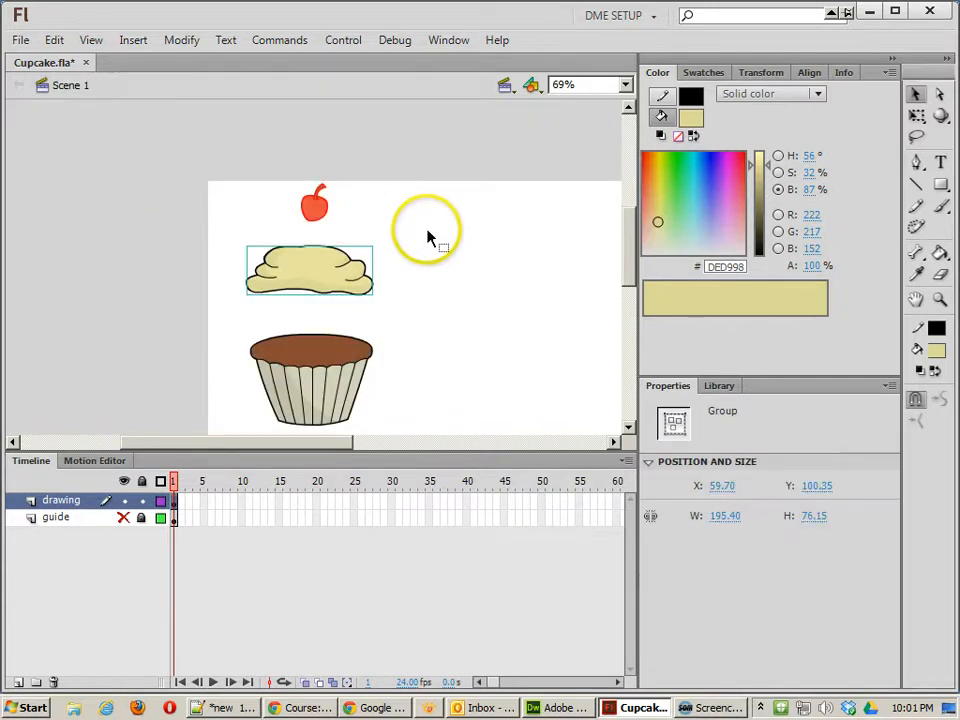
click(424, 230)
click(312, 266)
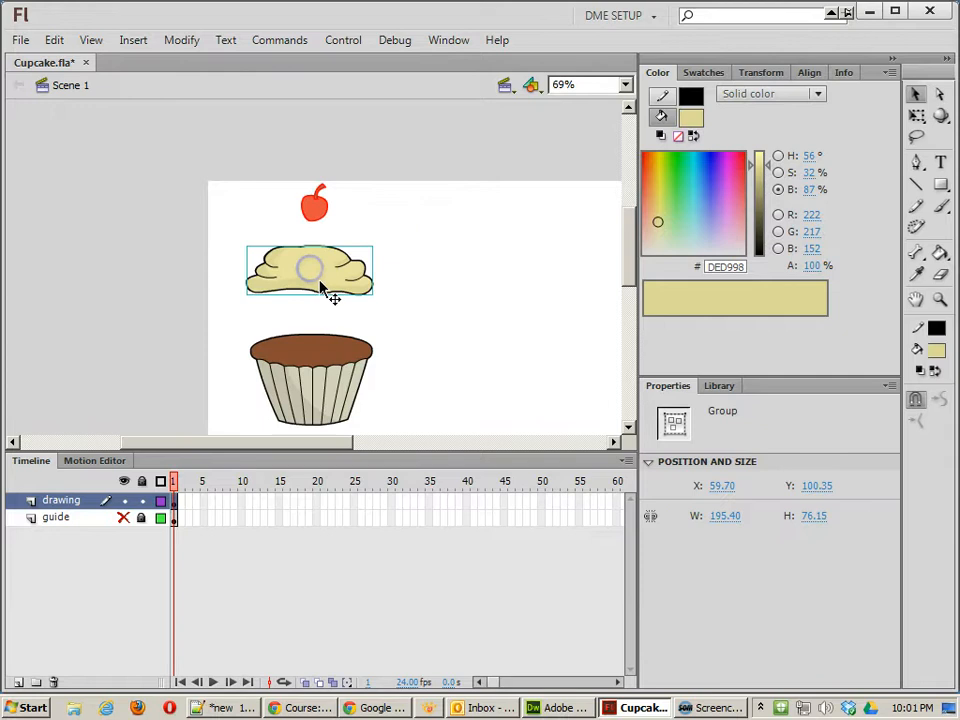
drag(320, 287, 333, 338)
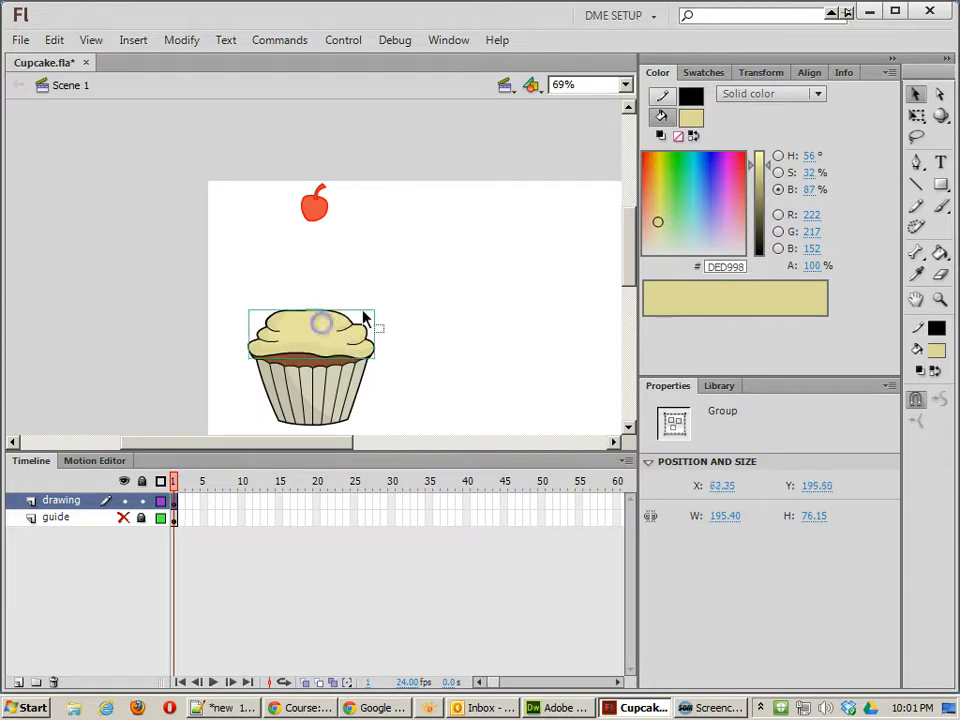
click(452, 291)
Move the cherry group down onto the top of the frosting and deselect it.
click(317, 205)
click(289, 172)
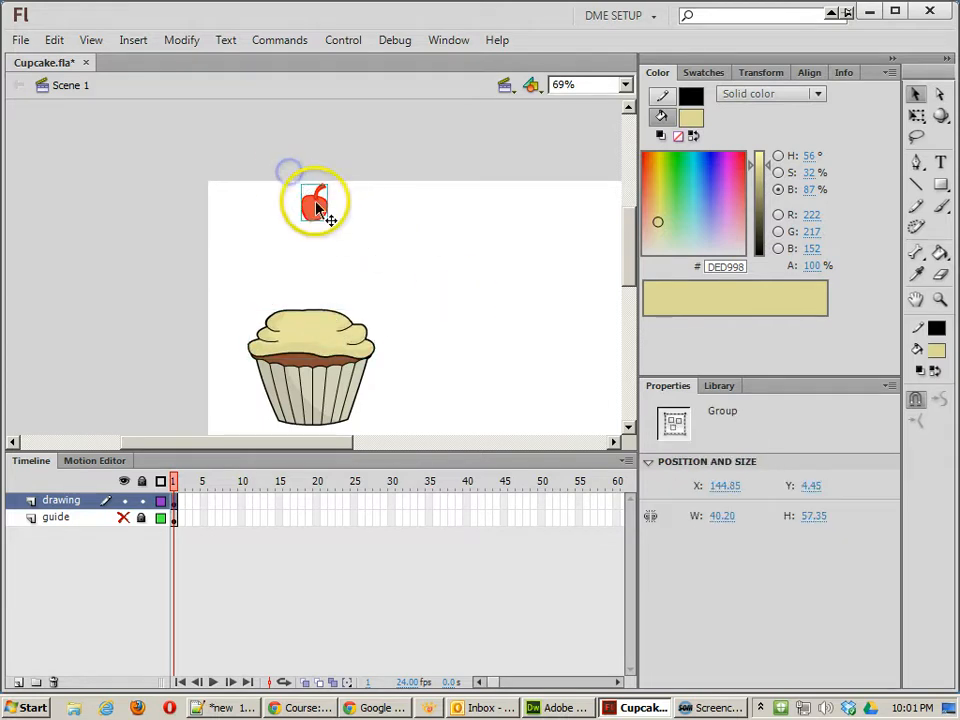
drag(317, 208, 316, 297)
click(457, 307)
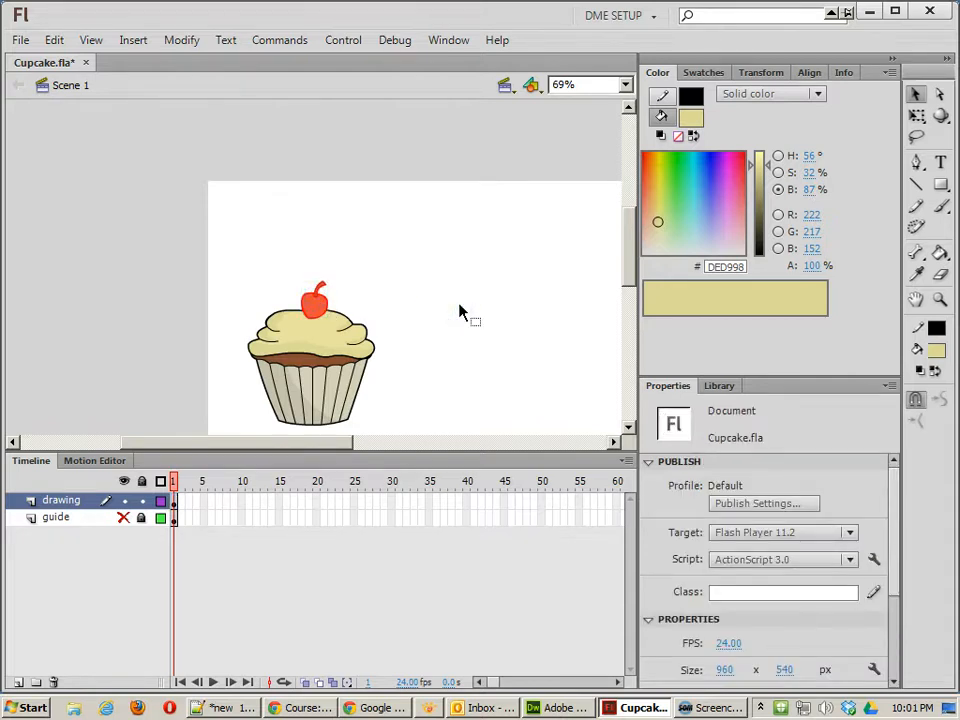
Examine how the frosting's lower edge sits over the brown cake top, including inside the cupcake base group.
key(ctrl+equal)
key(ctrl+equal)
drag(420, 341, 428, 164)
drag(424, 363, 425, 215)
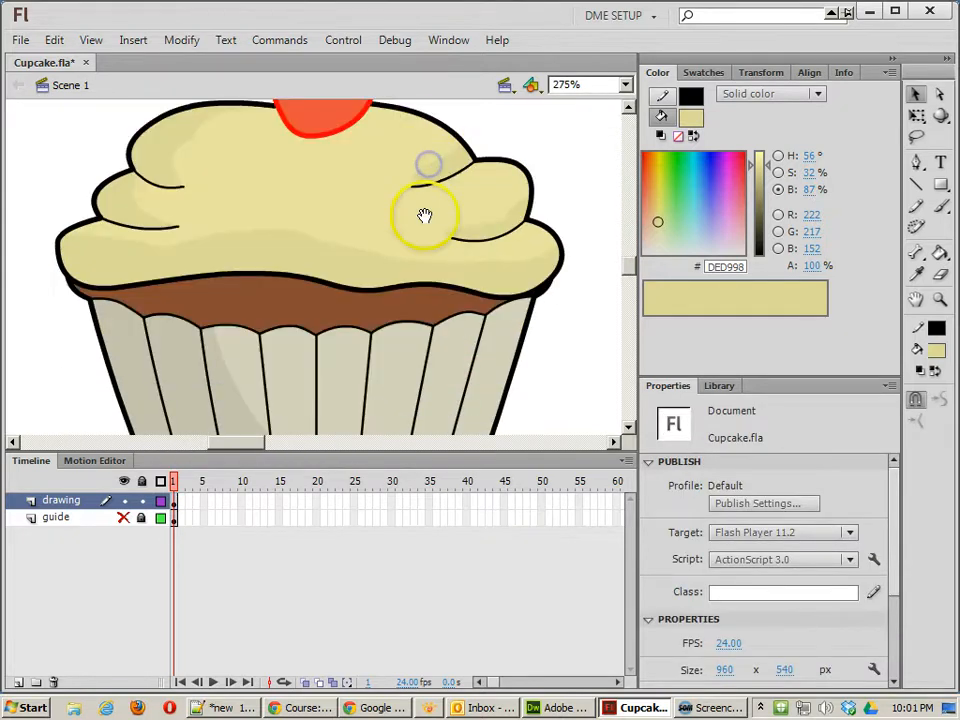
scroll(330, 260, down, 1)
click(272, 253)
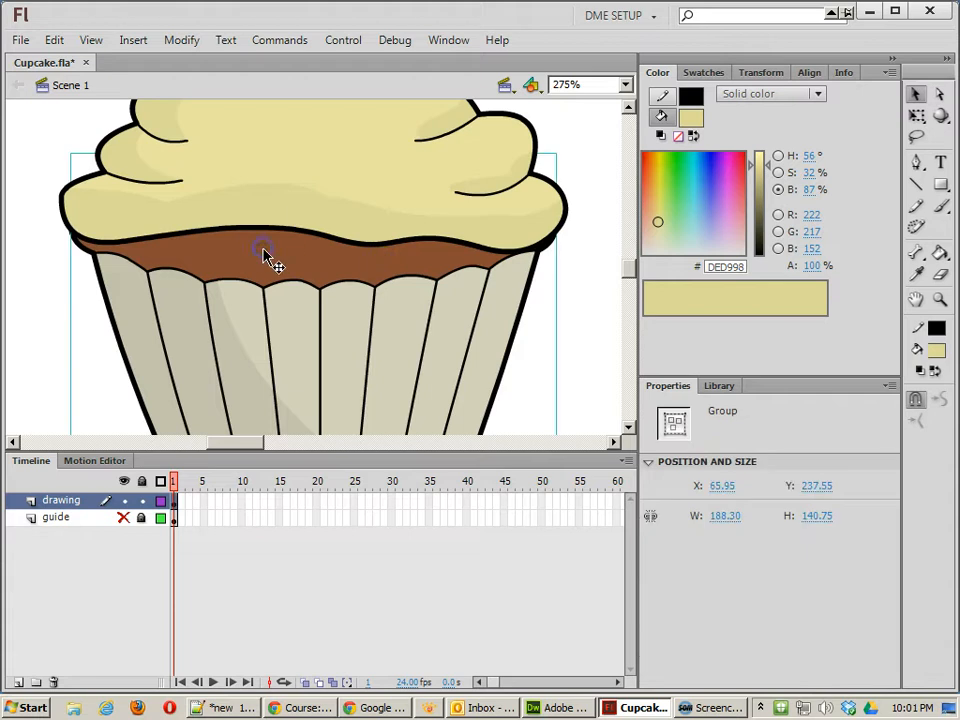
double_click(140, 245)
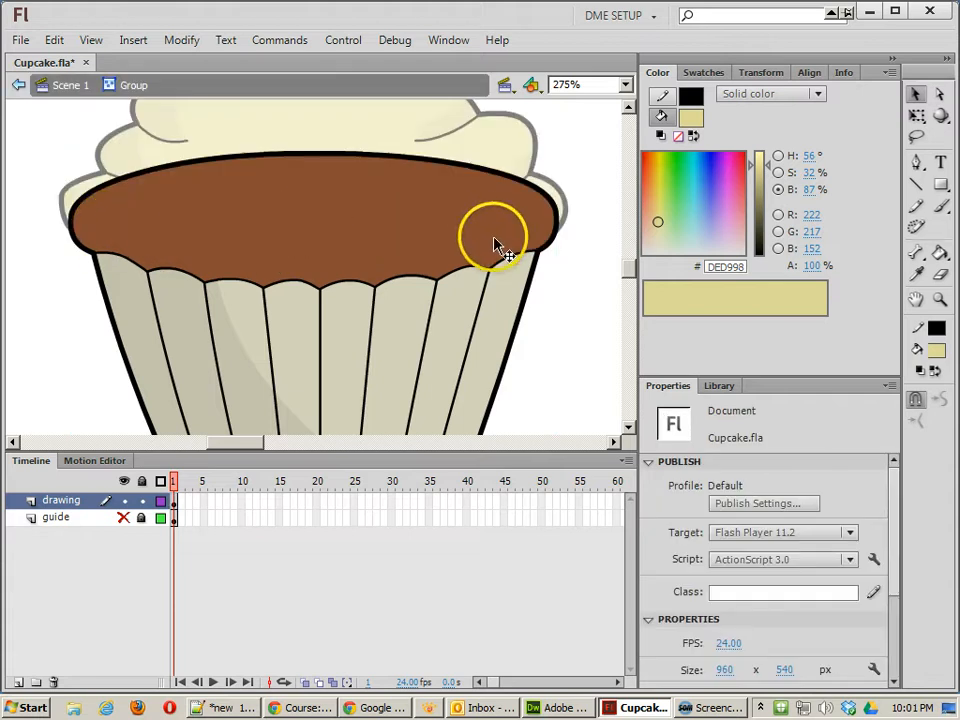
double_click(590, 262)
drag(594, 285, 463, 392)
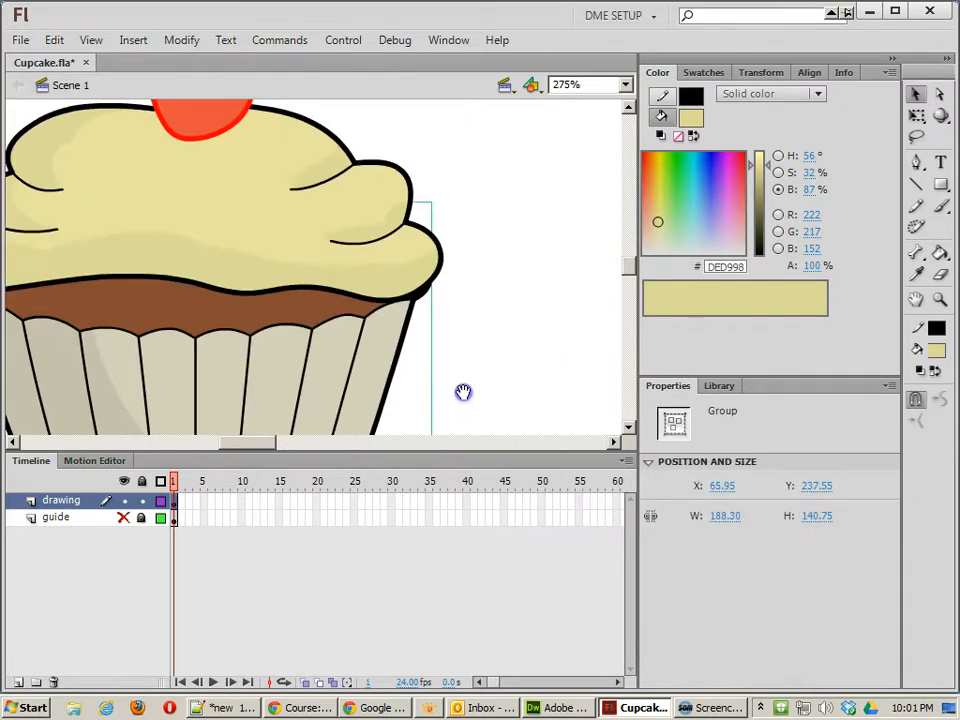
Duplicate the frosting group and place the copy beside the cupcake at about X 308, Y 200.
click(510, 297)
drag(230, 250, 605, 252)
drag(516, 349, 256, 324)
drag(248, 233, 501, 238)
drag(558, 346, 369, 392)
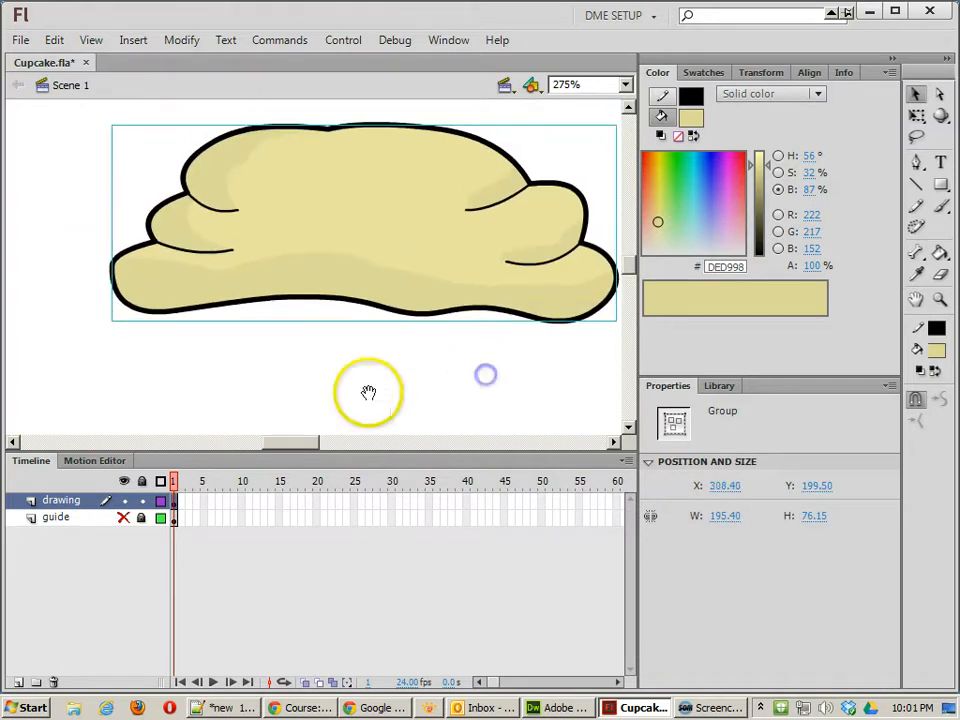
Recolor the entire fill of the frosting copy, shading included, to the dark tone 6B6949.
double_click(471, 264)
double_click(475, 272)
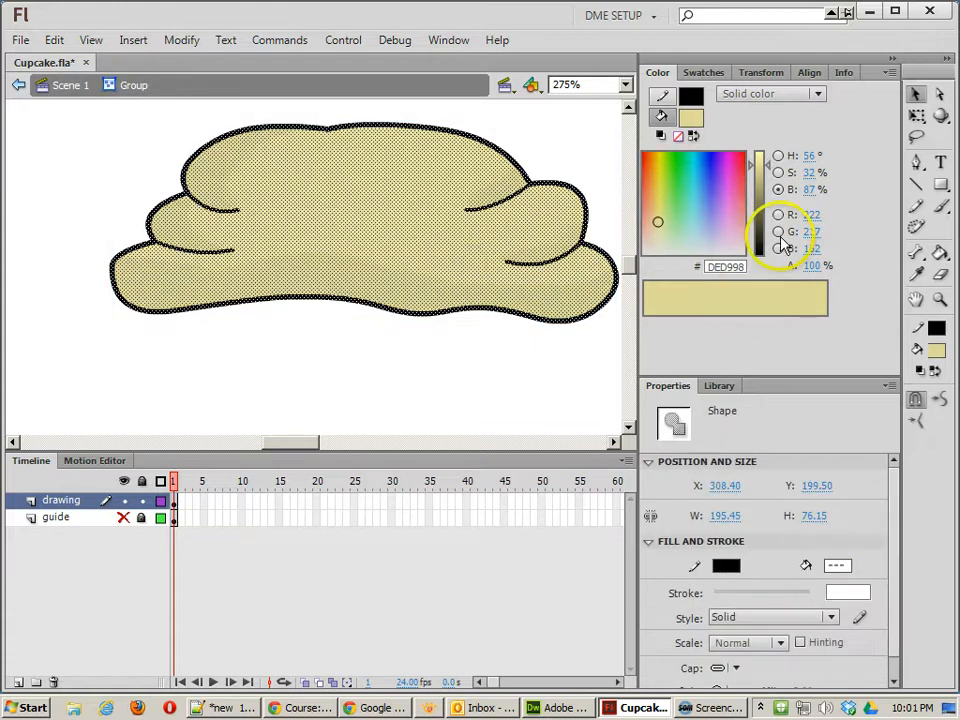
click(758, 212)
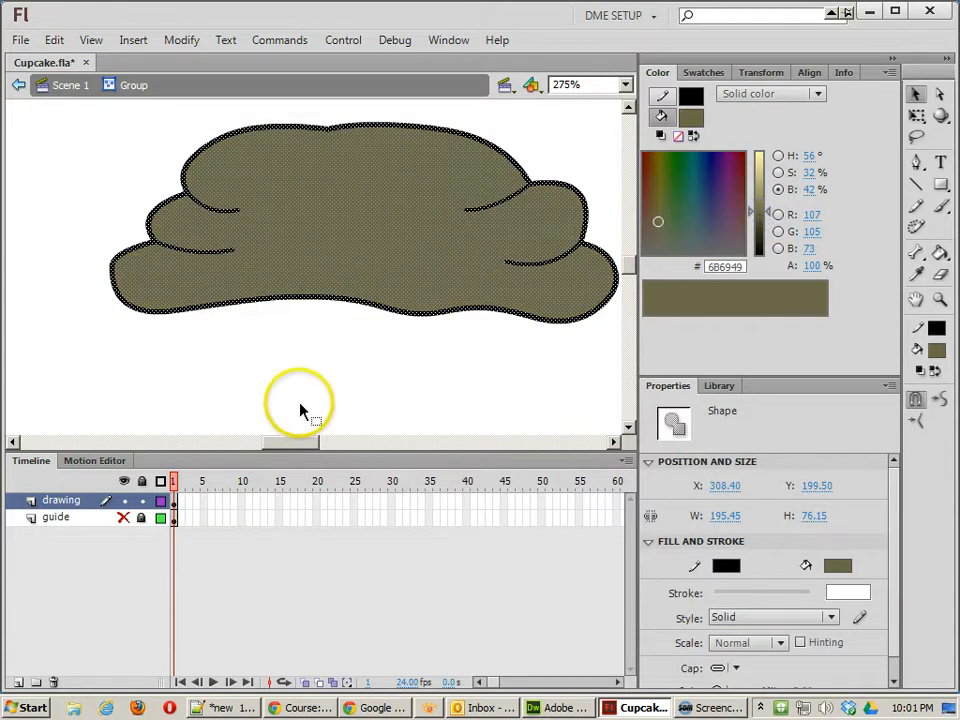
click(300, 404)
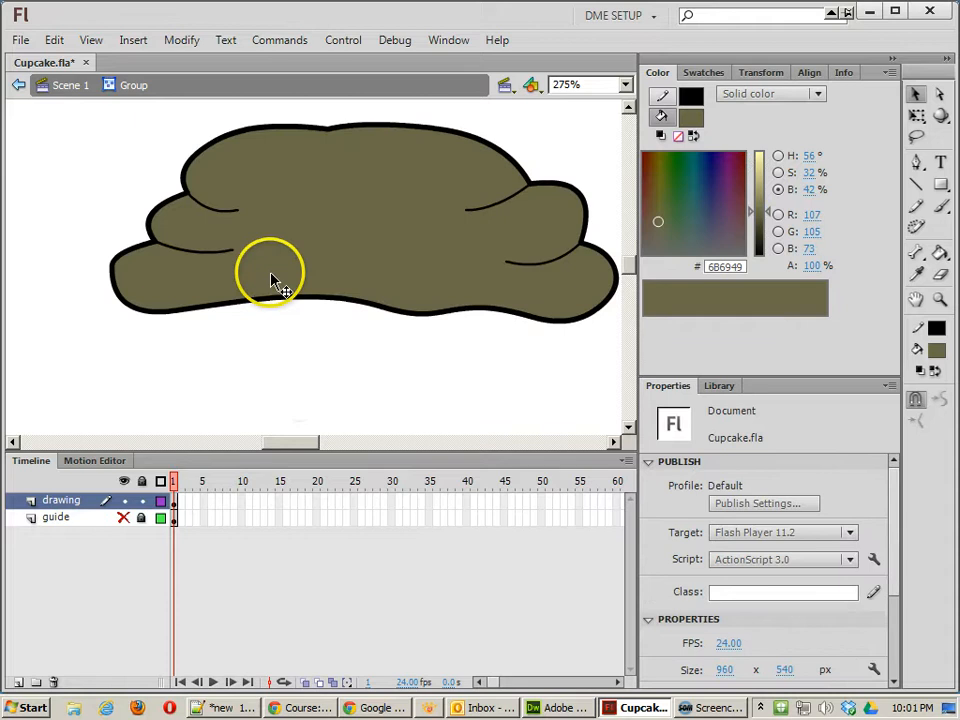
Leave the group and move the original frosting and cherry together straight up, clear of the cupcake base.
key(ctrl+minus)
key(ctrl+minus)
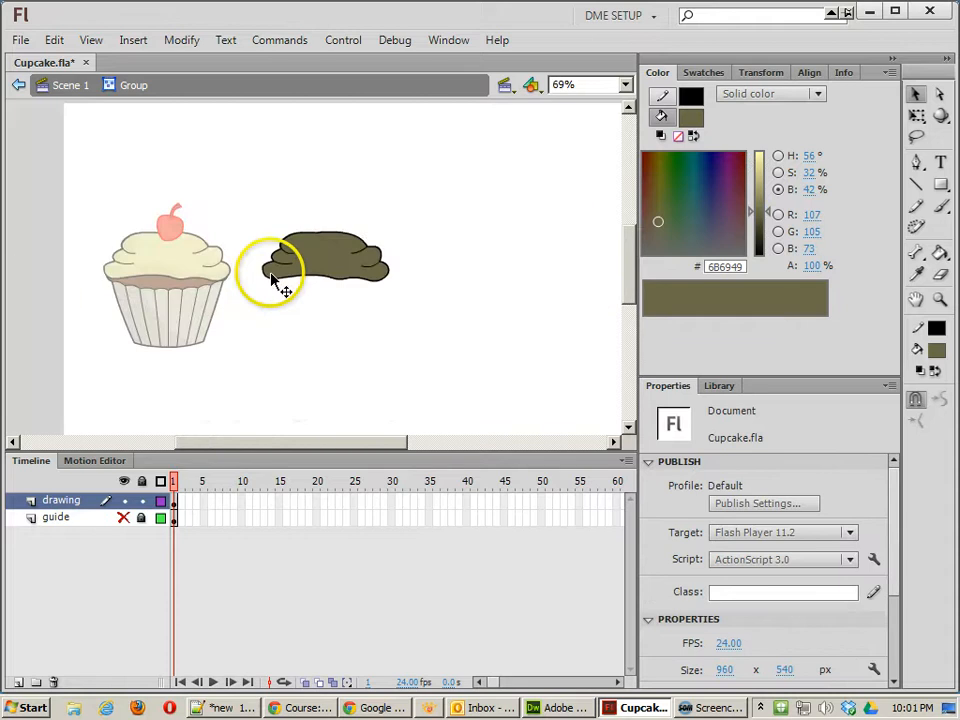
double_click(228, 176)
click(176, 228)
shift+click(179, 258)
drag(190, 262, 190, 173)
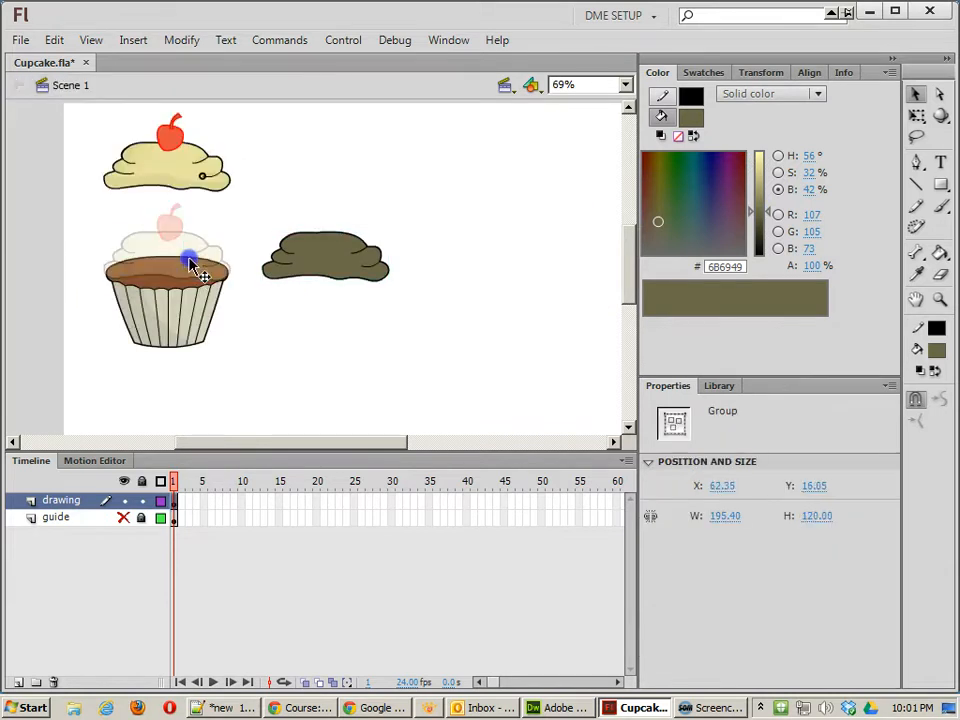
Move the dark frosting copy onto the cupcake base and nudge it to X 61.95, Y 198.75.
click(386, 274)
drag(380, 272, 218, 268)
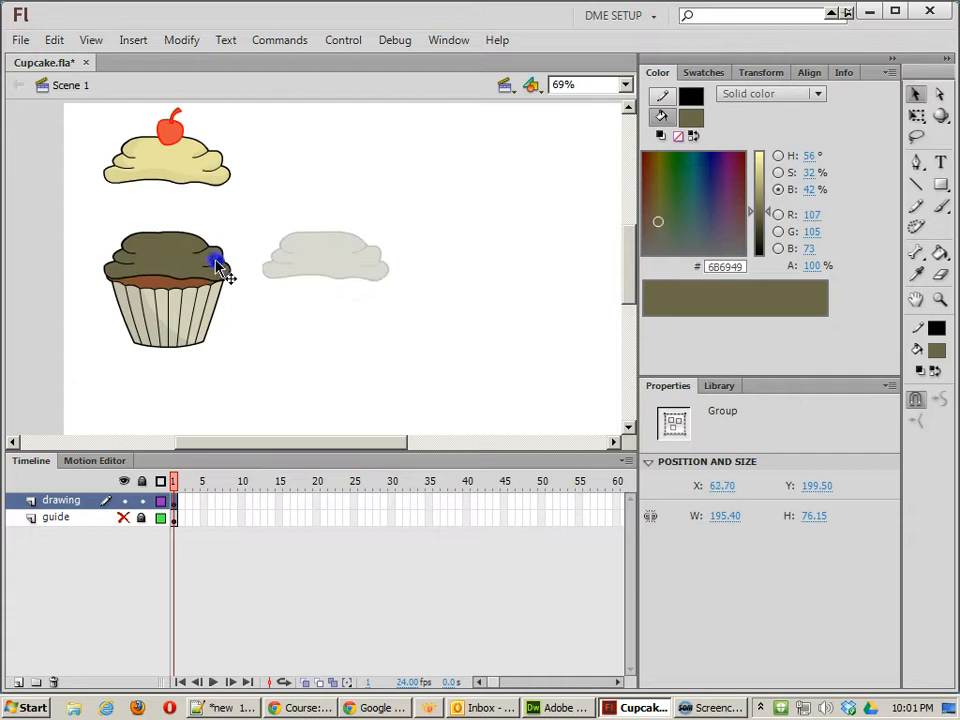
key(space)
drag(281, 332, 375, 315)
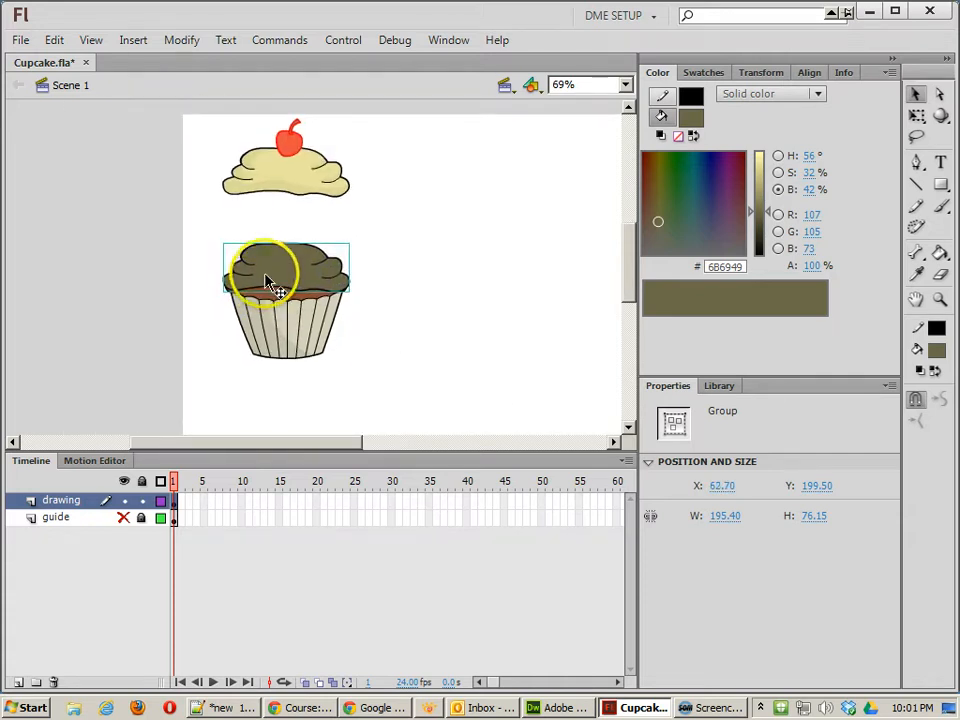
scroll(270, 280, up, 2)
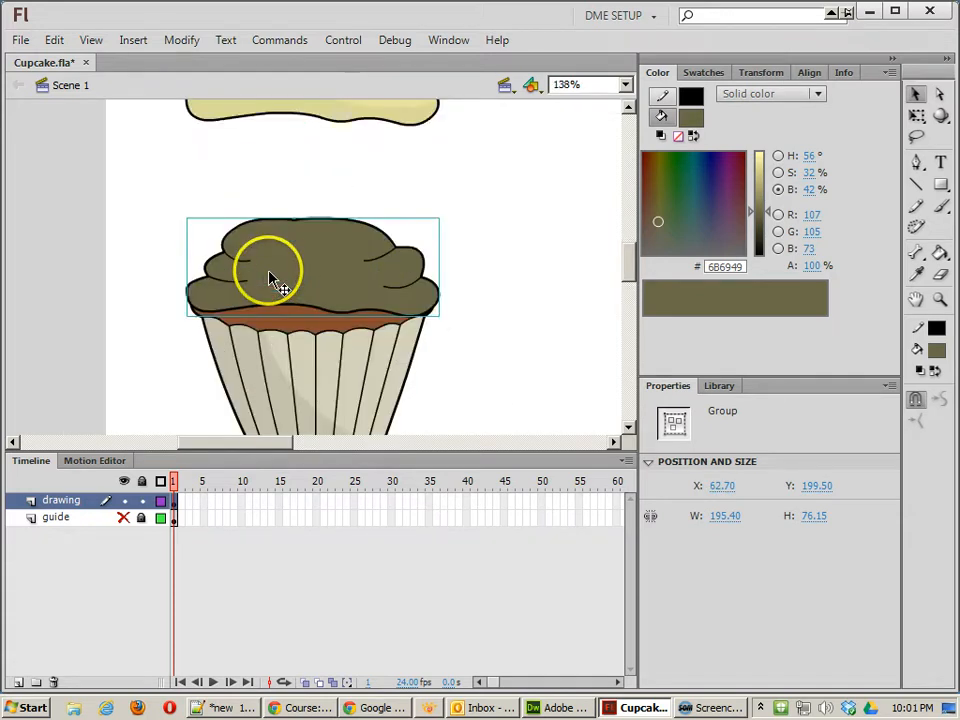
key(Up)
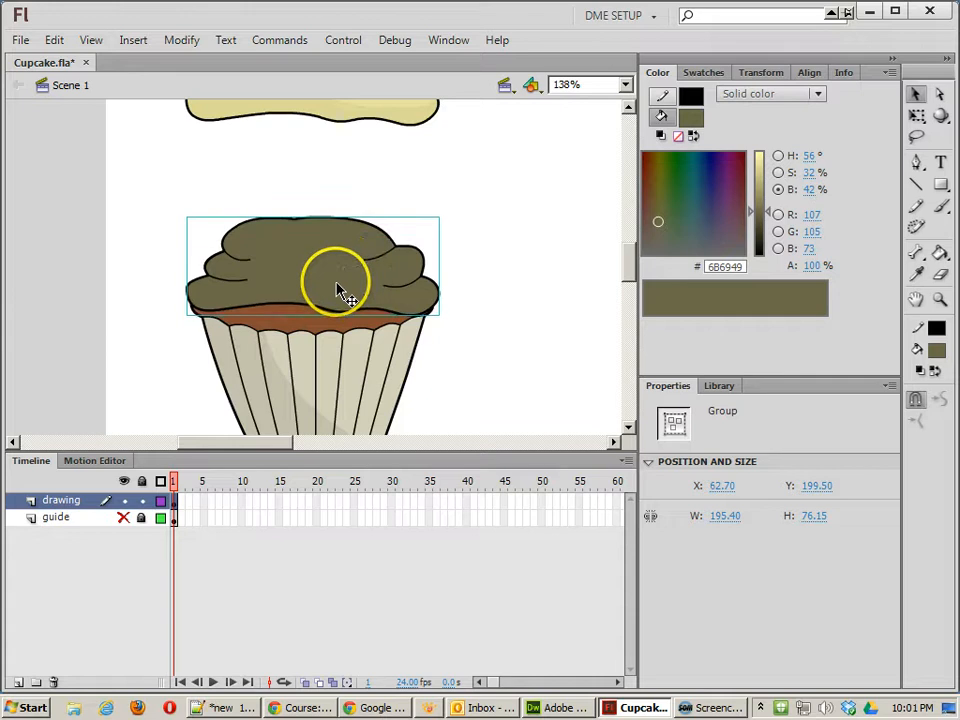
key(Left)
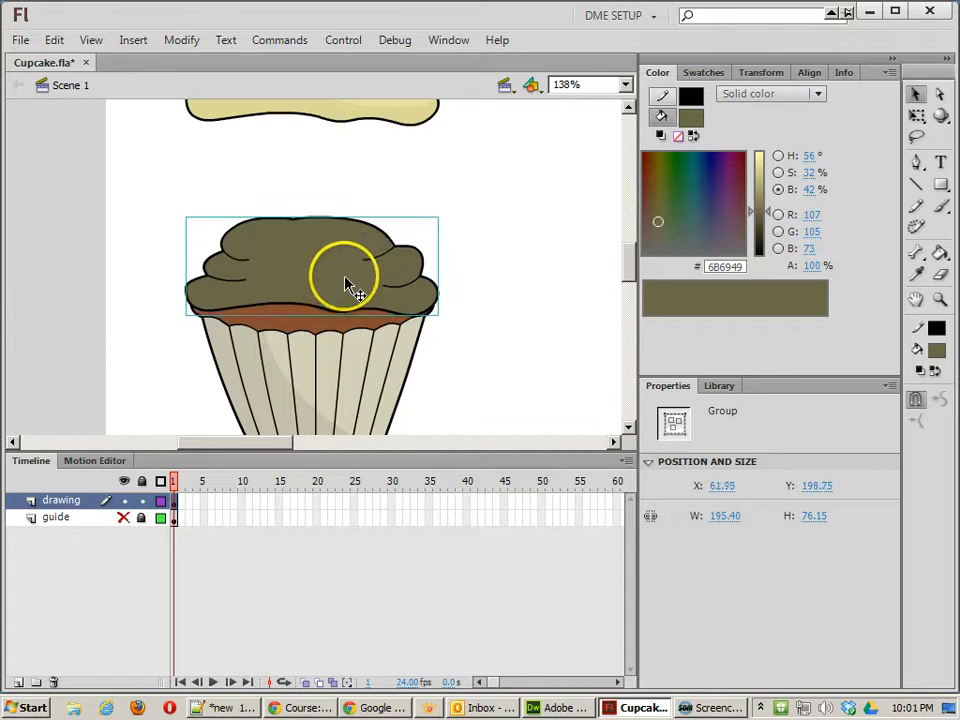
Stretch the dark frosting copy to about 214 px wide and shift it to about X 47.
key(q)
drag(434, 266, 450, 266)
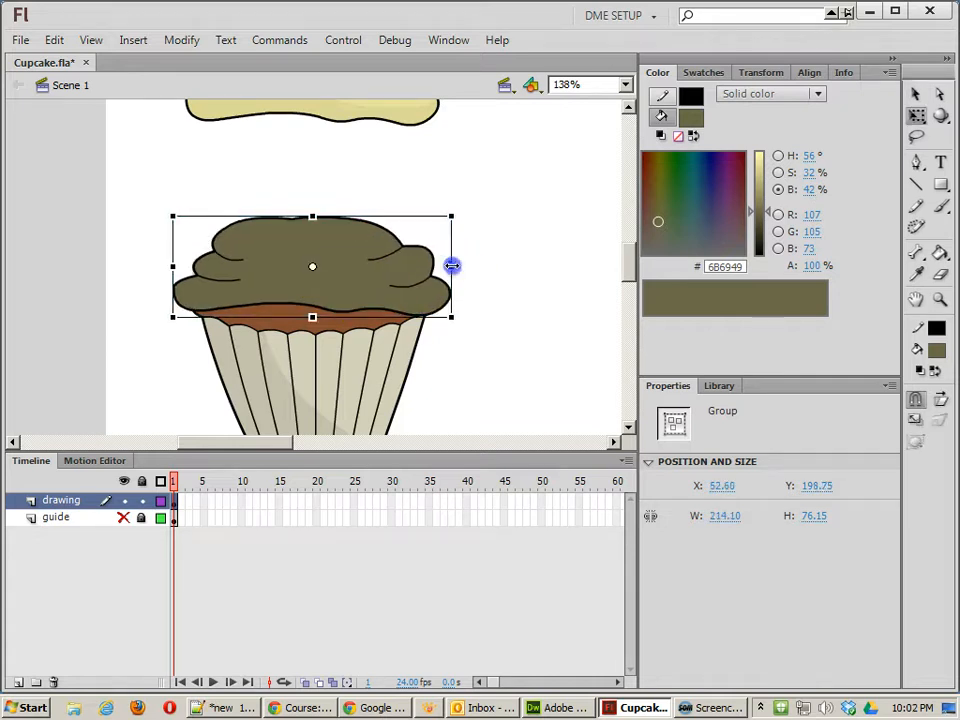
drag(353, 286, 350, 290)
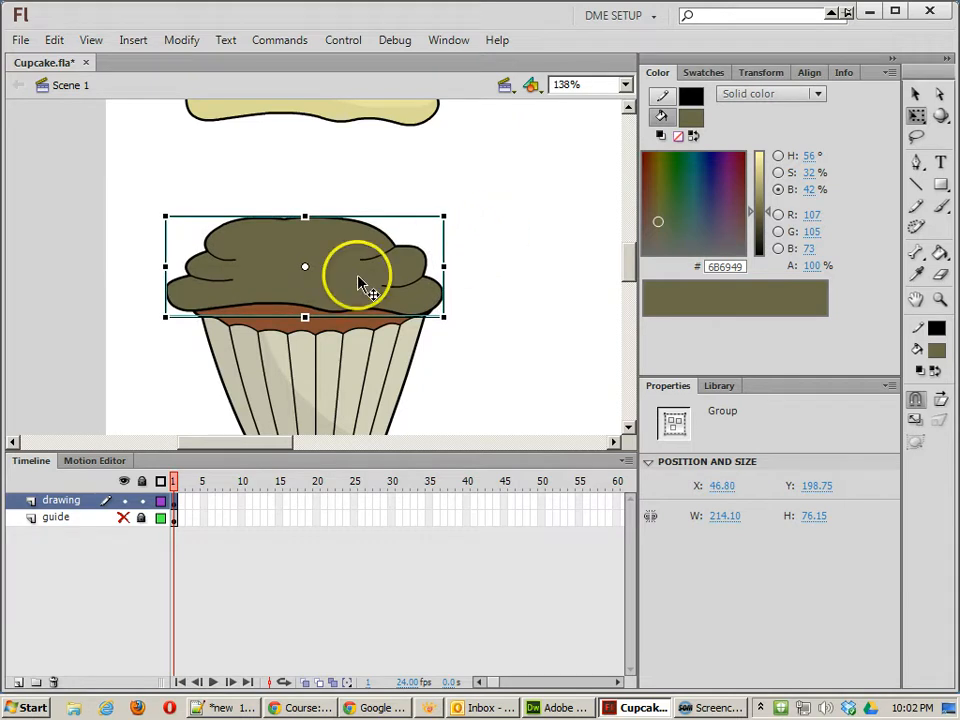
Cut the wavy lower outline out of the dark frosting copy and delete the rest of the copy.
double_click(356, 274)
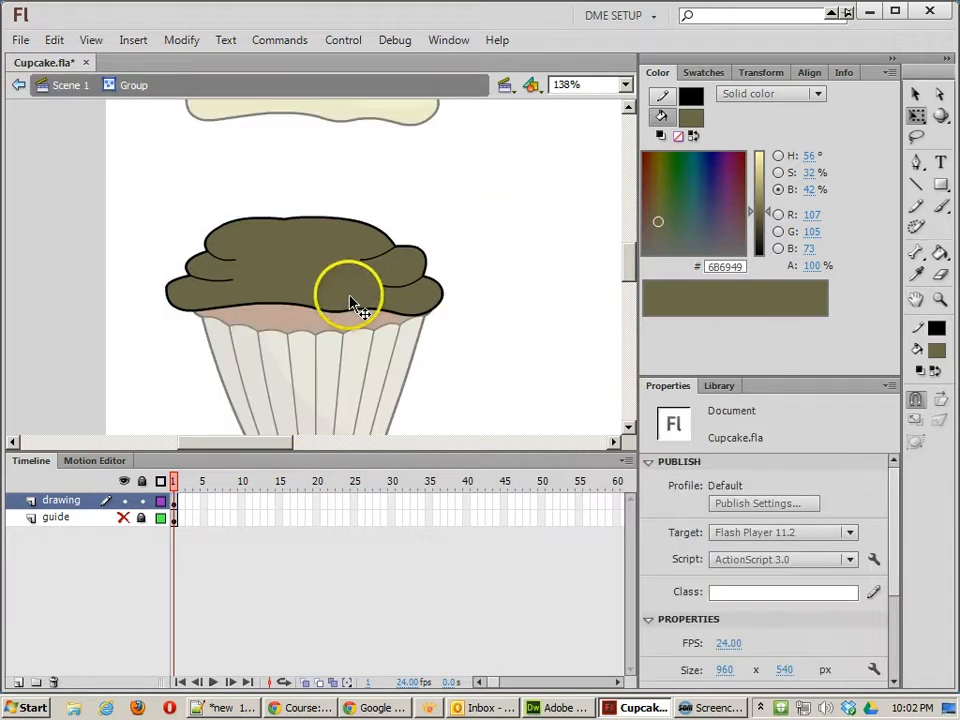
click(343, 313)
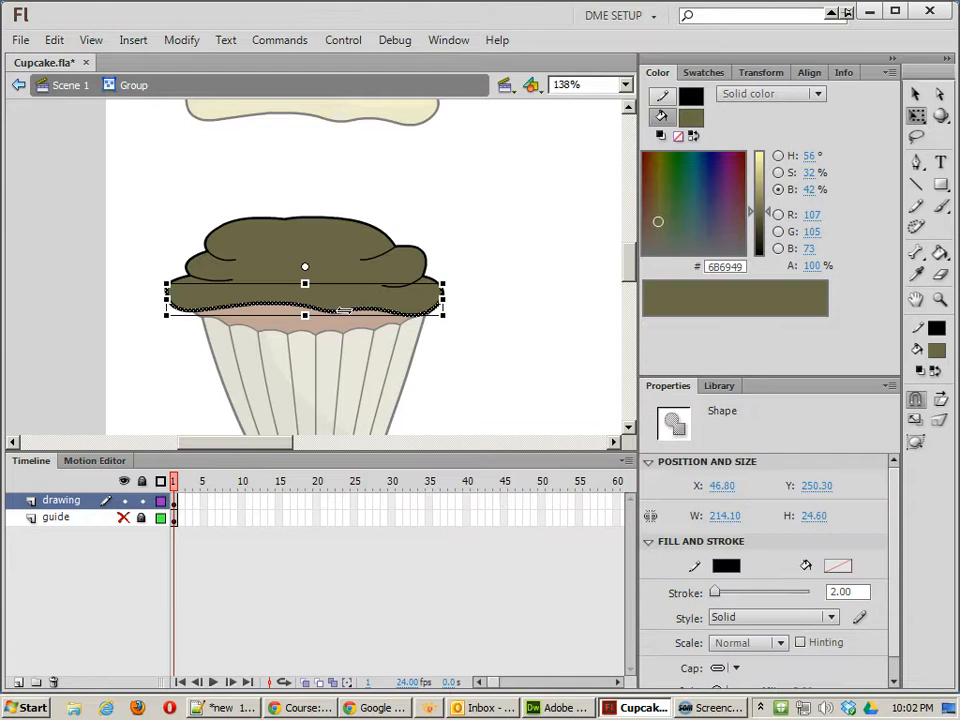
double_click(499, 279)
click(332, 294)
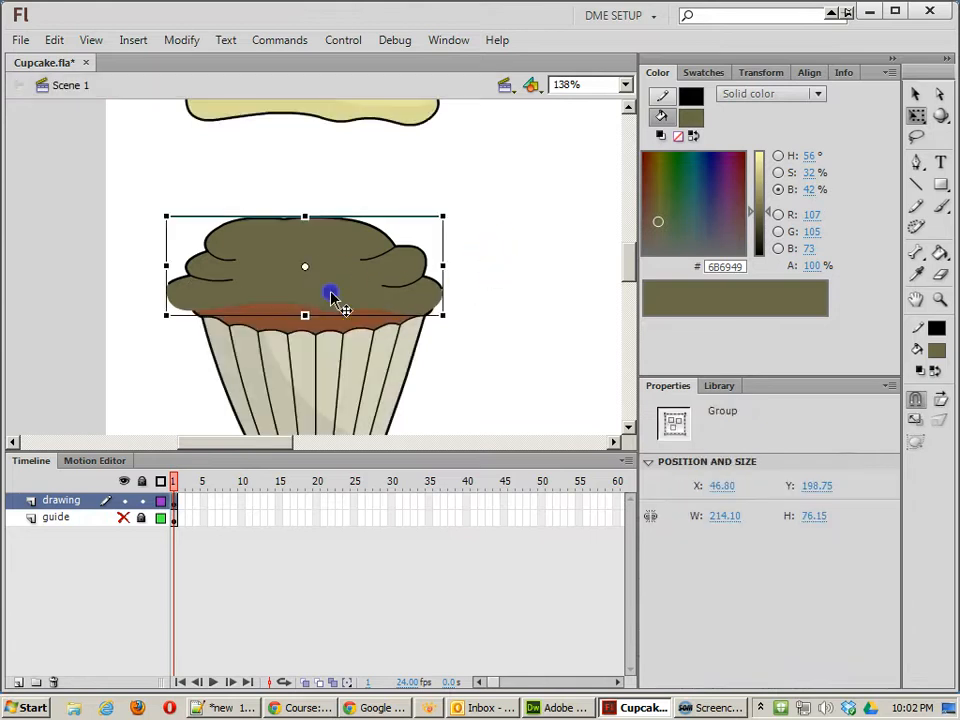
key(Delete)
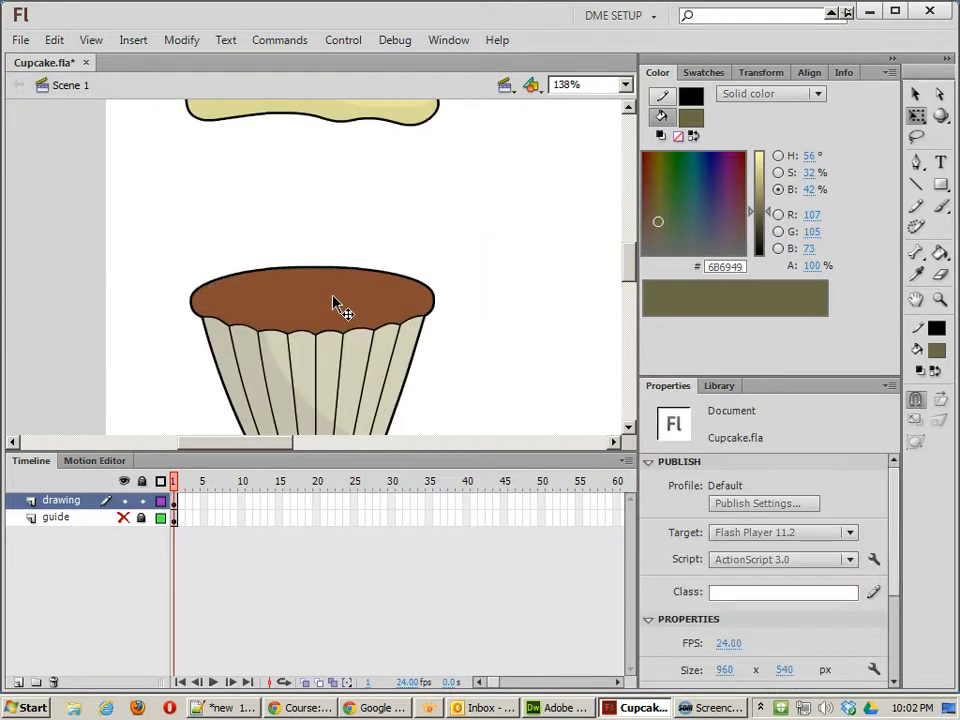
Paste the wavy outline onto the stage, lower it over the cake top and narrow it to about 210.5 px.
key(ctrl+v)
drag(357, 277, 355, 278)
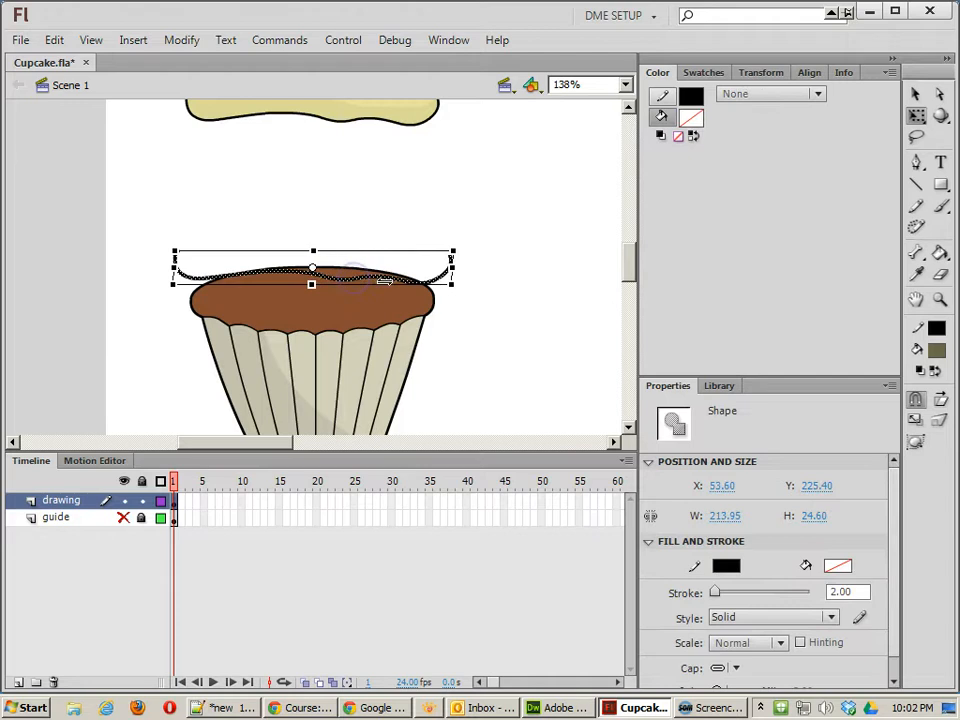
key(ctrl+z)
drag(439, 277, 430, 312)
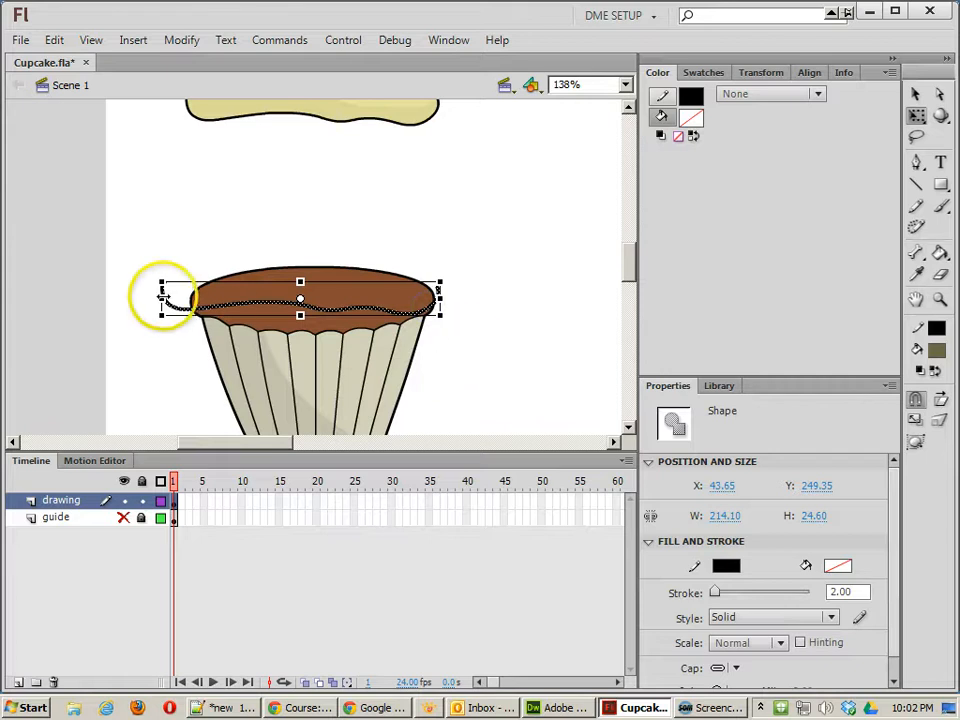
drag(161, 299, 167, 299)
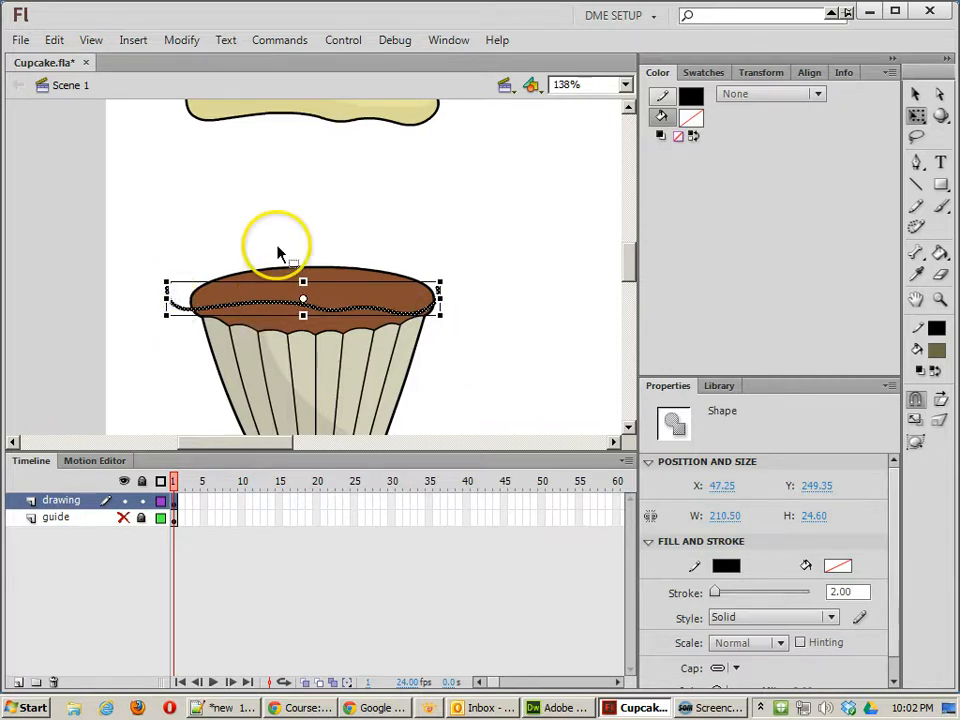
Transfer the wavy outline into the cupcake base group and lay it across the cake top at X 55.70, Y 251.60.
double_click(310, 303)
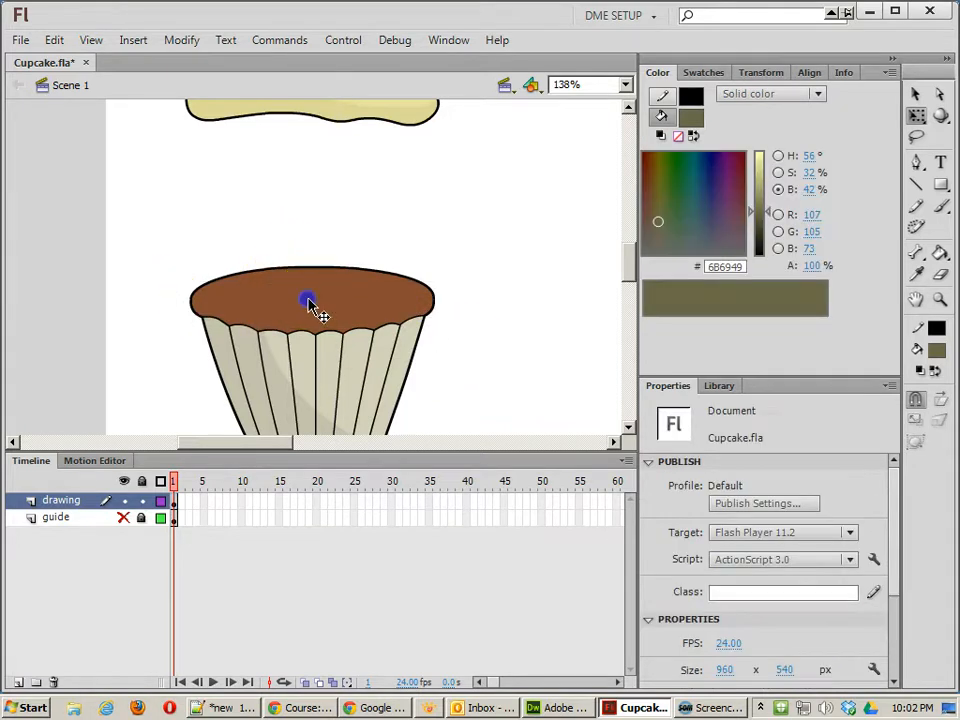
click(310, 306)
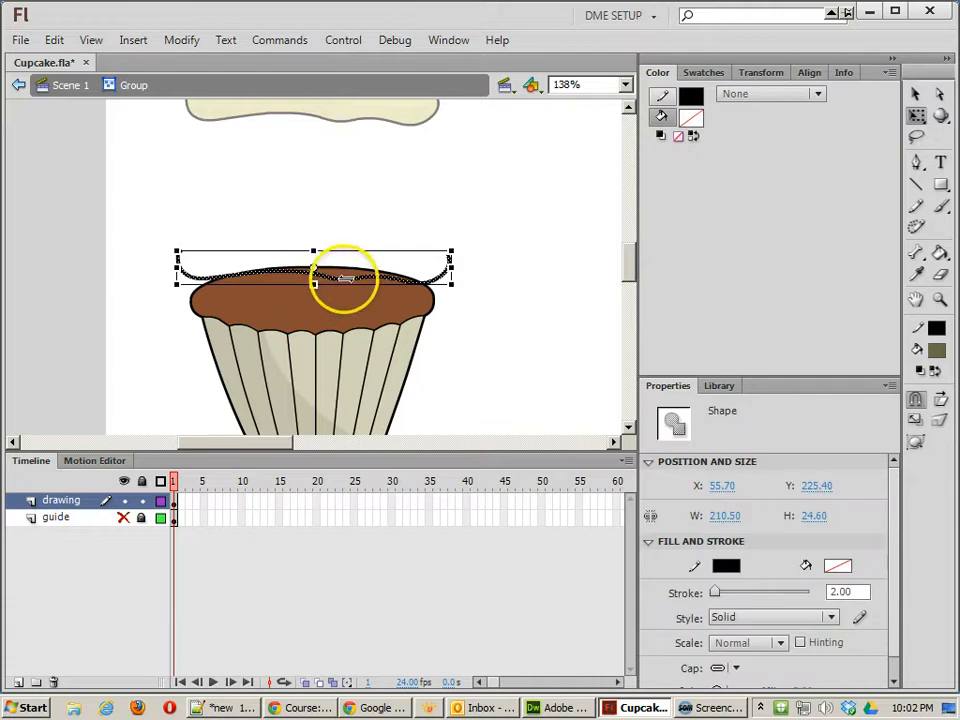
click(916, 94)
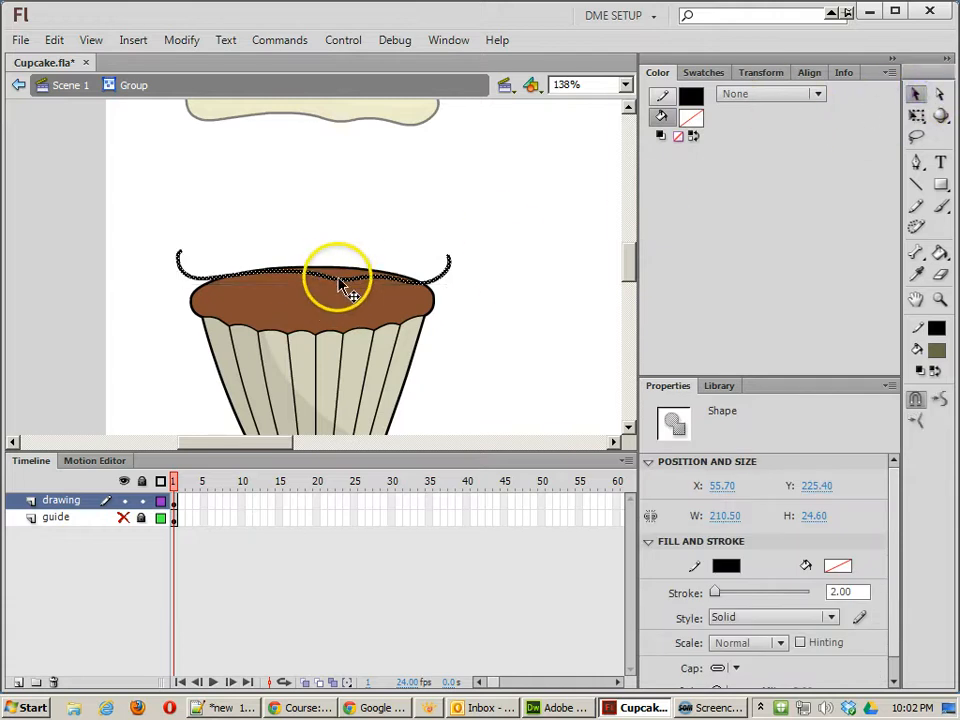
drag(343, 274, 337, 318)
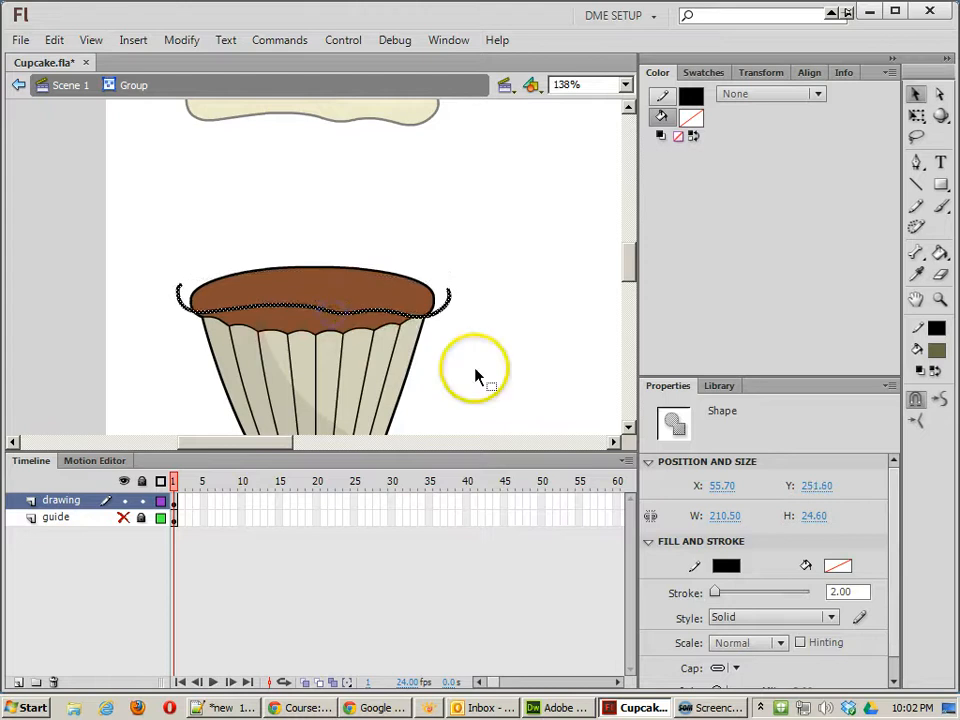
click(476, 376)
Darken the brown cake area above the wavy line to 6B3D27.
click(373, 310)
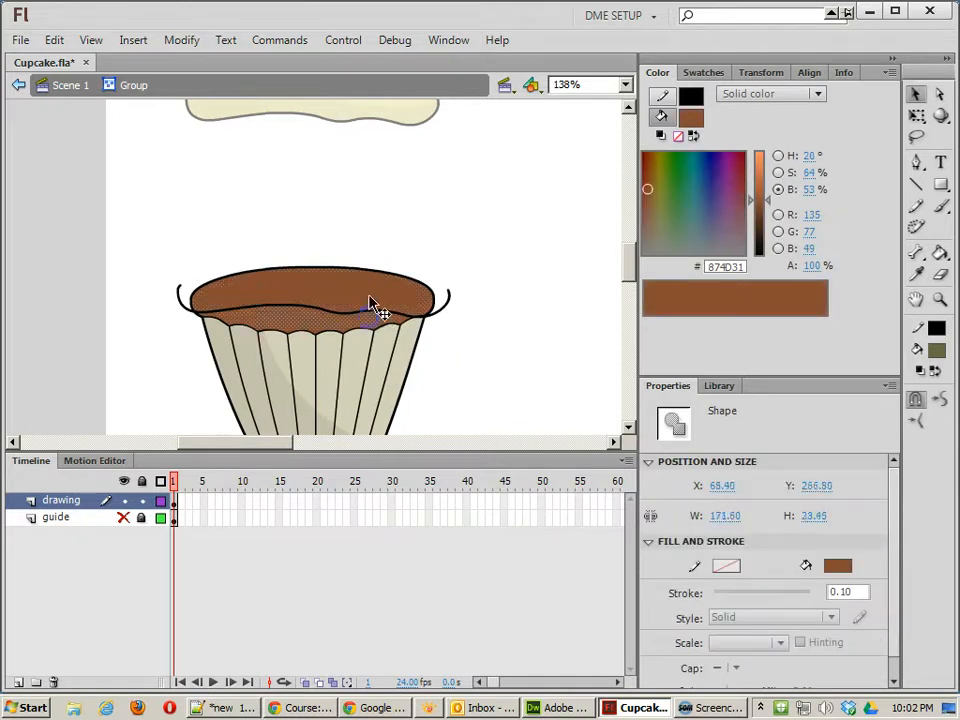
click(369, 300)
drag(760, 204, 759, 214)
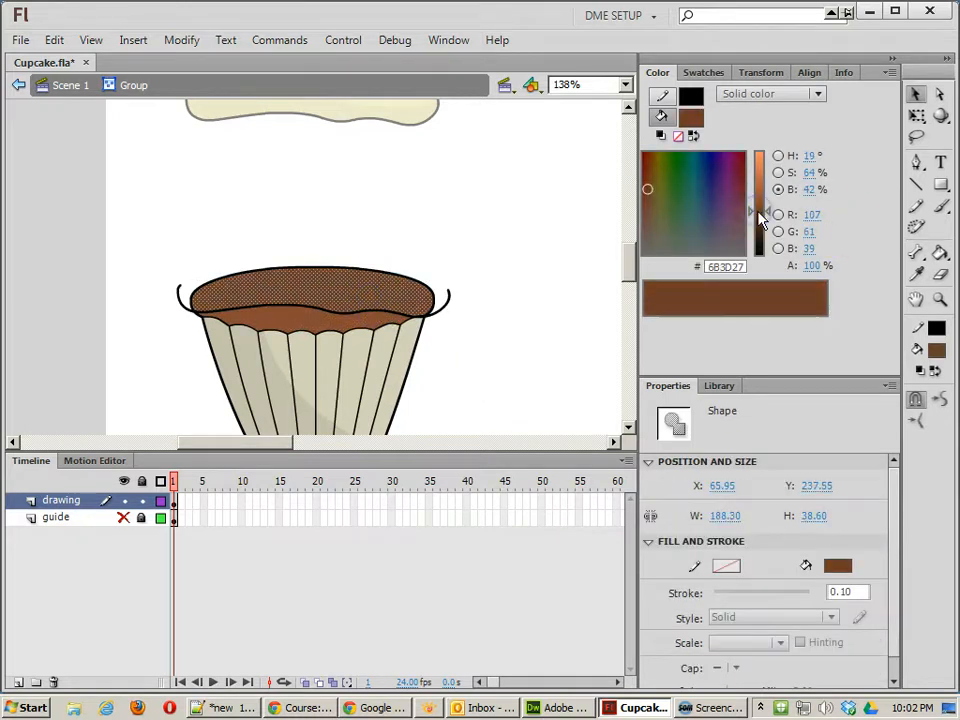
Delete all segments of the wavy dividing line, including both ends that overhang the cake top.
double_click(374, 312)
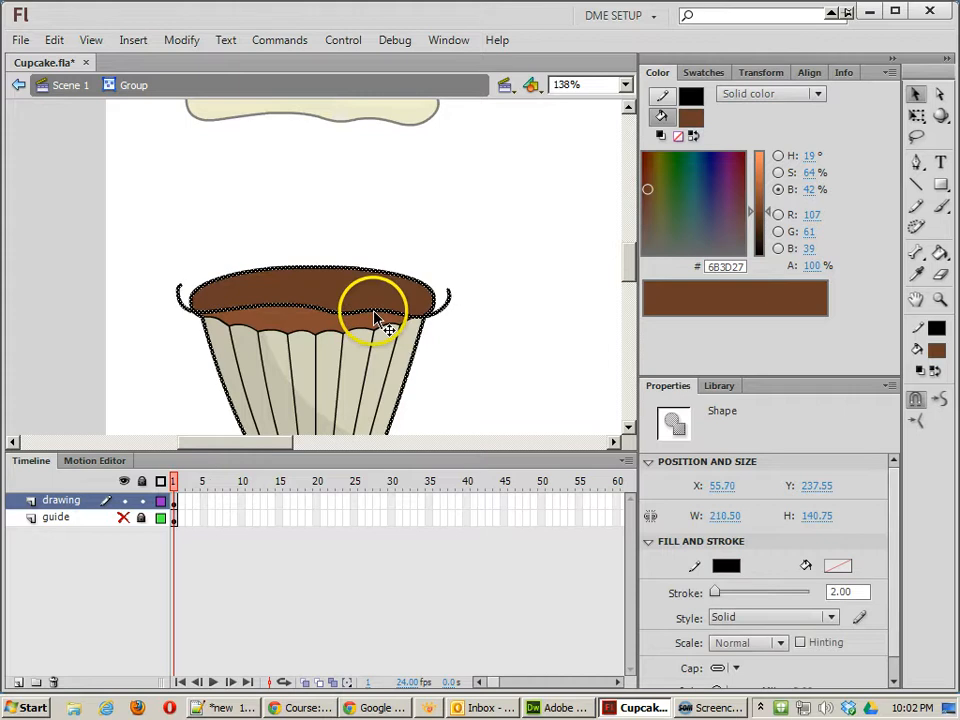
click(474, 323)
click(445, 308)
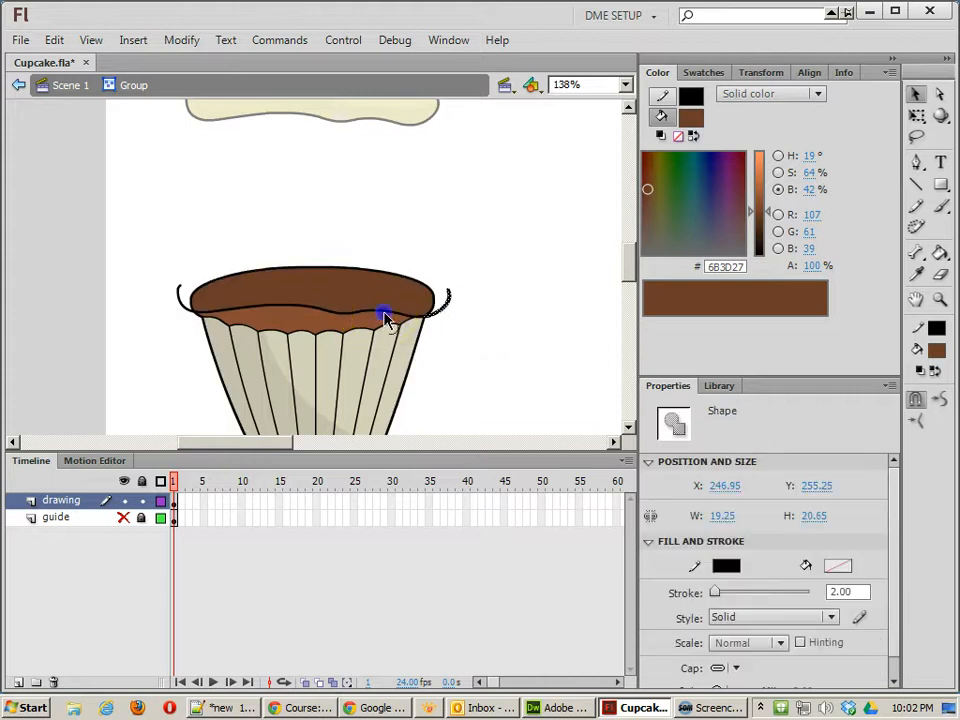
shift+click(266, 312)
shift+click(182, 300)
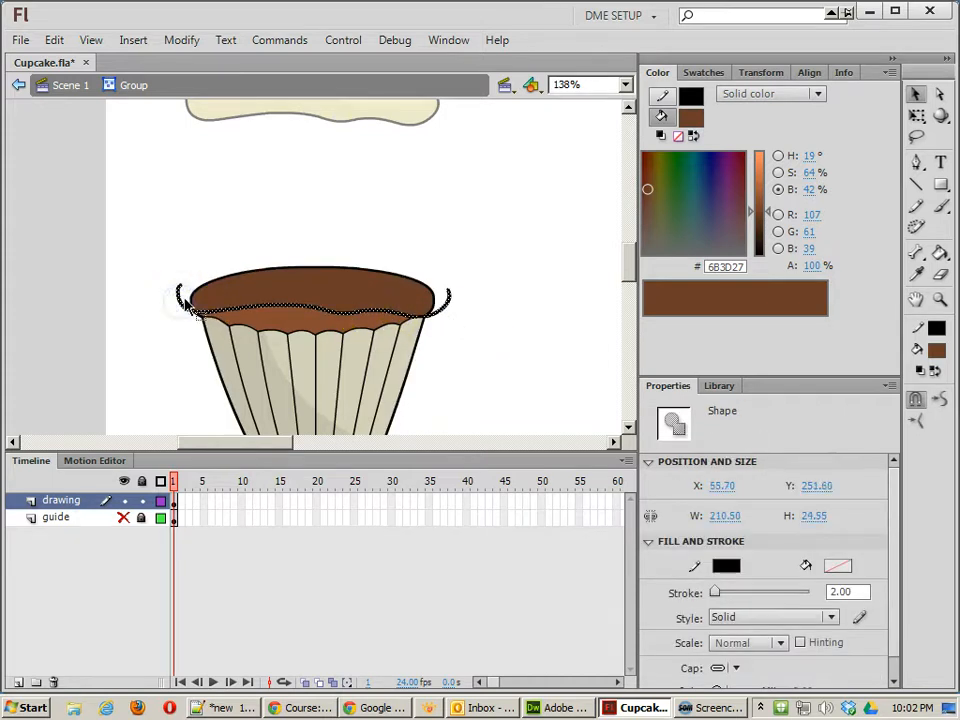
key(Delete)
Darken the upper cake shadow area further to 56311F and deselect it.
click(380, 292)
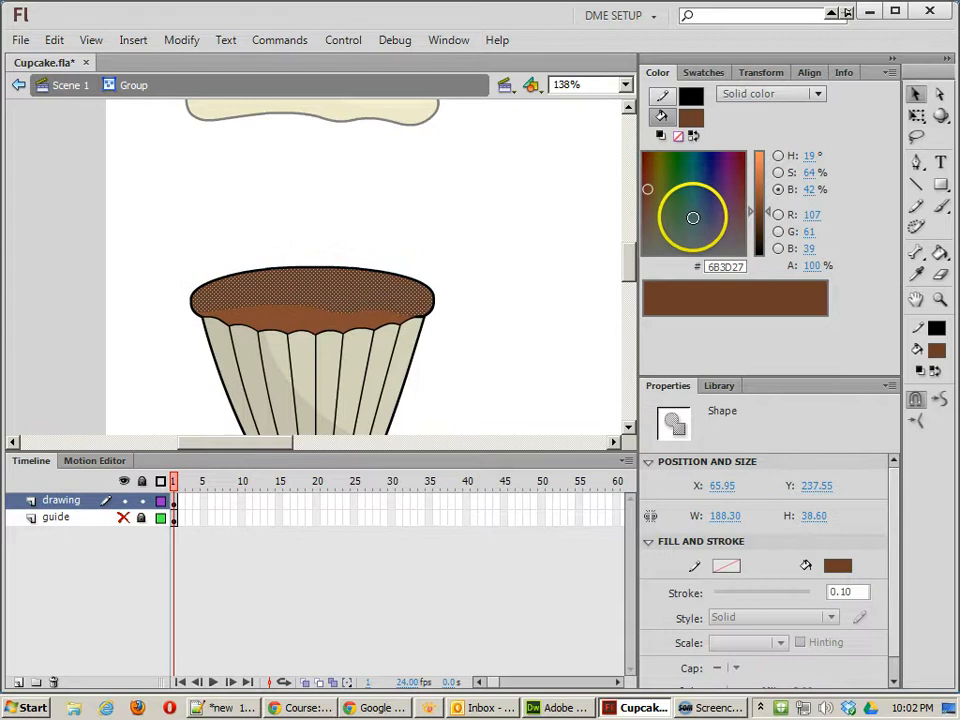
drag(756, 215, 757, 219)
click(483, 243)
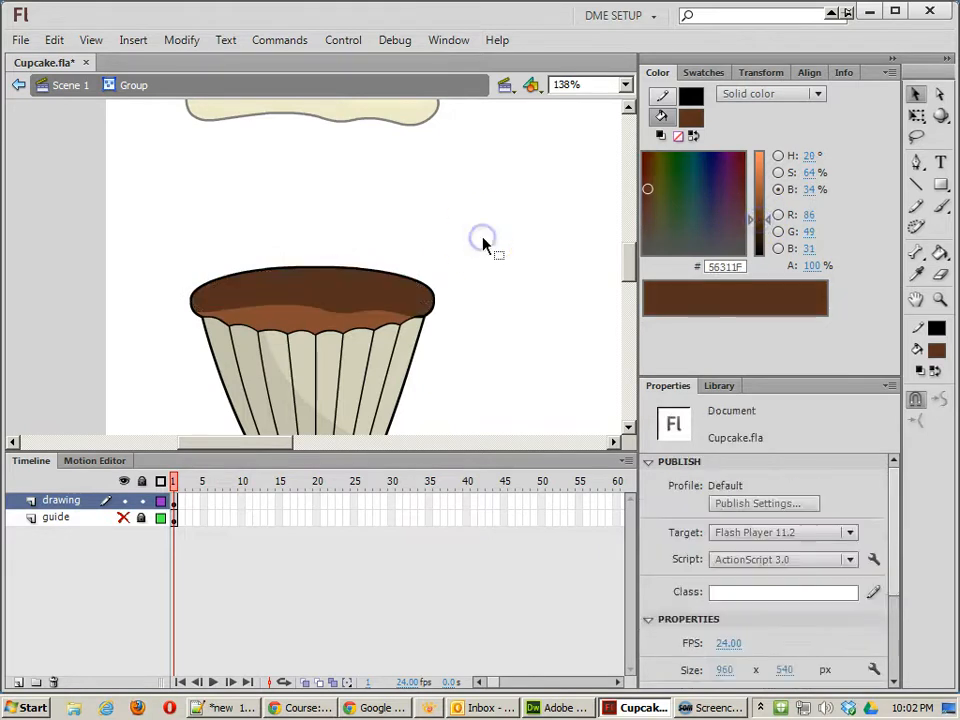
Leave the base group and move the frosting group onto the cake top at X 62.35, Y 195.15.
double_click(480, 237)
drag(375, 107, 407, 289)
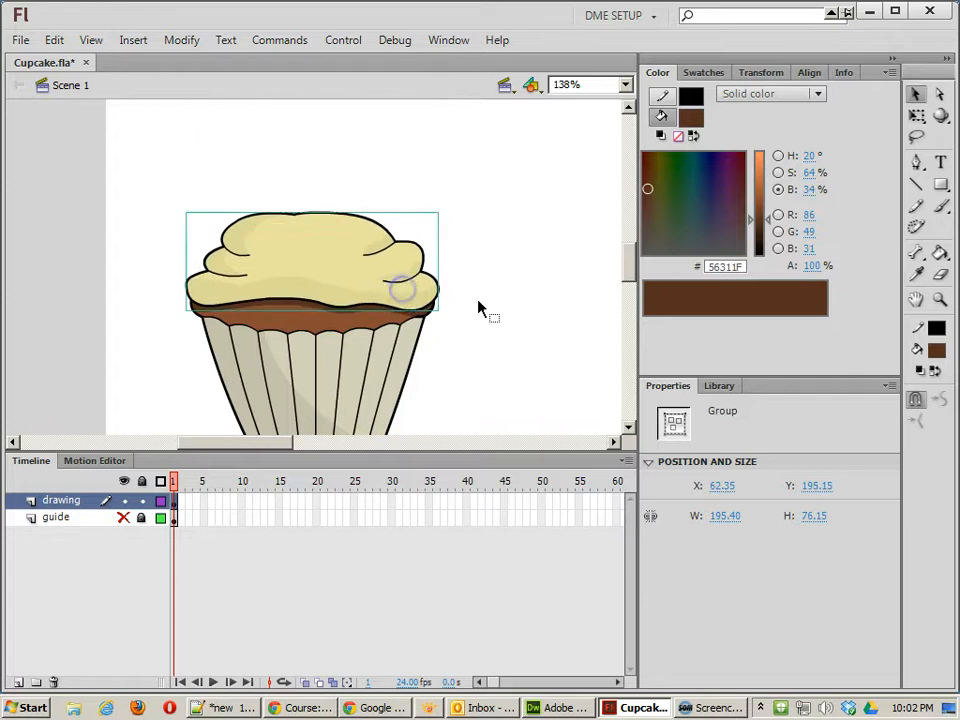
click(540, 311)
Move the cherry group onto the top of the frosting at X 144.85, Y 147.60.
drag(493, 190, 456, 315)
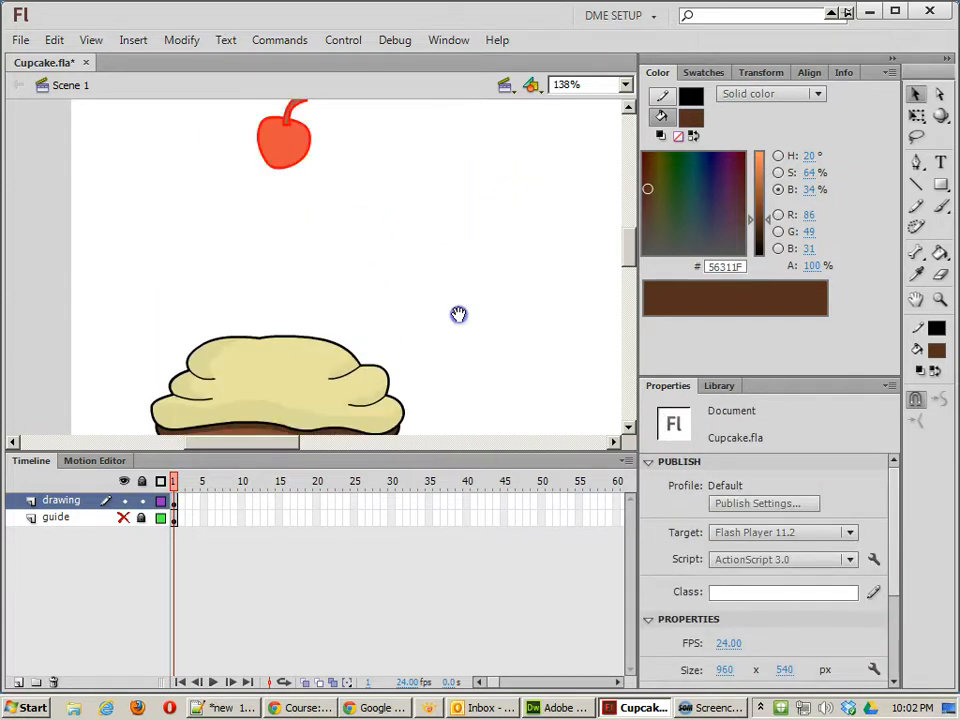
click(296, 145)
drag(292, 127, 292, 309)
drag(442, 342, 450, 168)
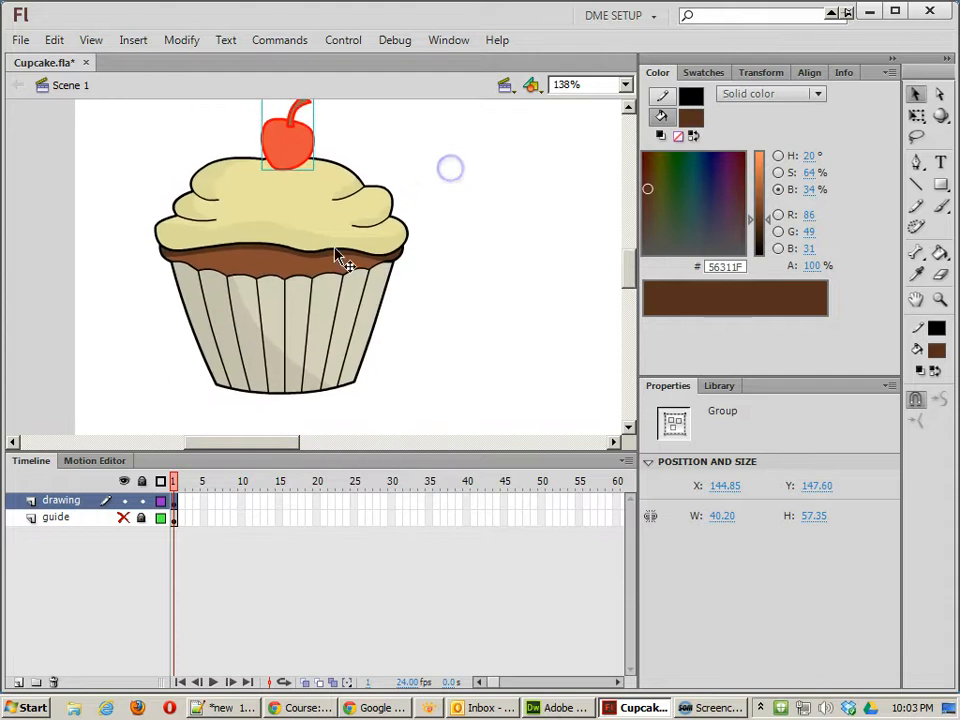
Reshape the lower edge of the dark frosting shadow inside the cupcake base group and return to the main scene.
click(286, 253)
double_click(281, 262)
click(279, 253)
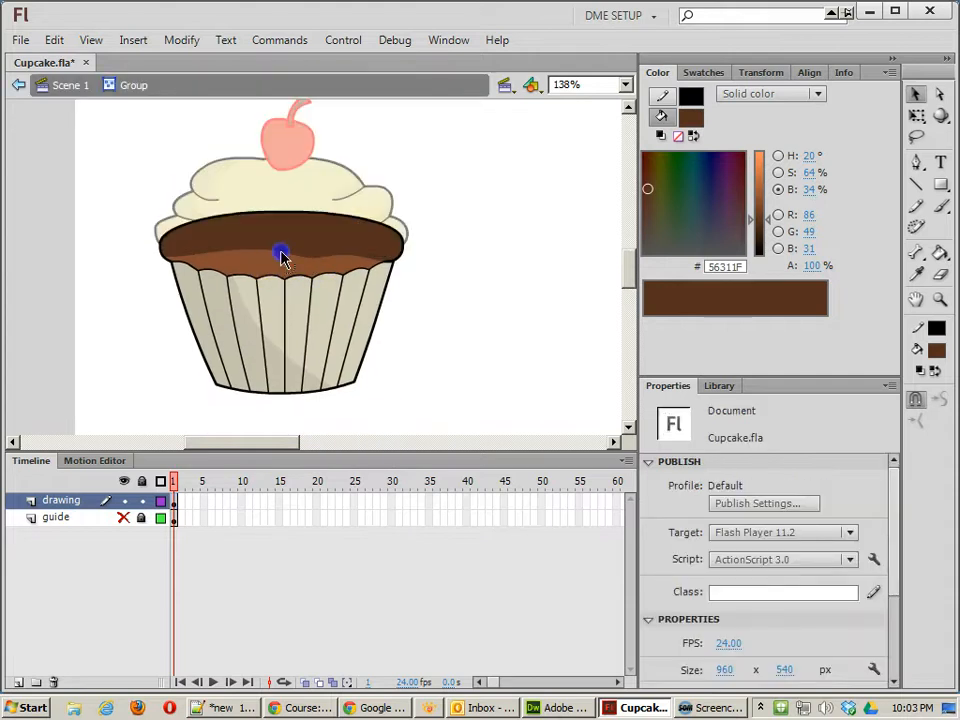
double_click(531, 283)
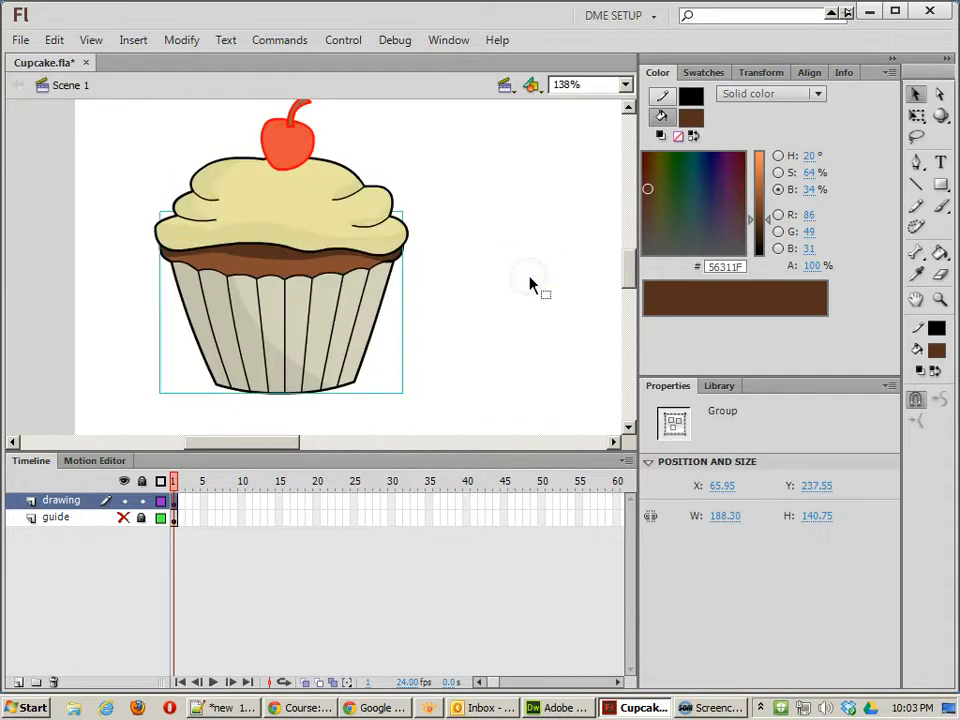
double_click(268, 264)
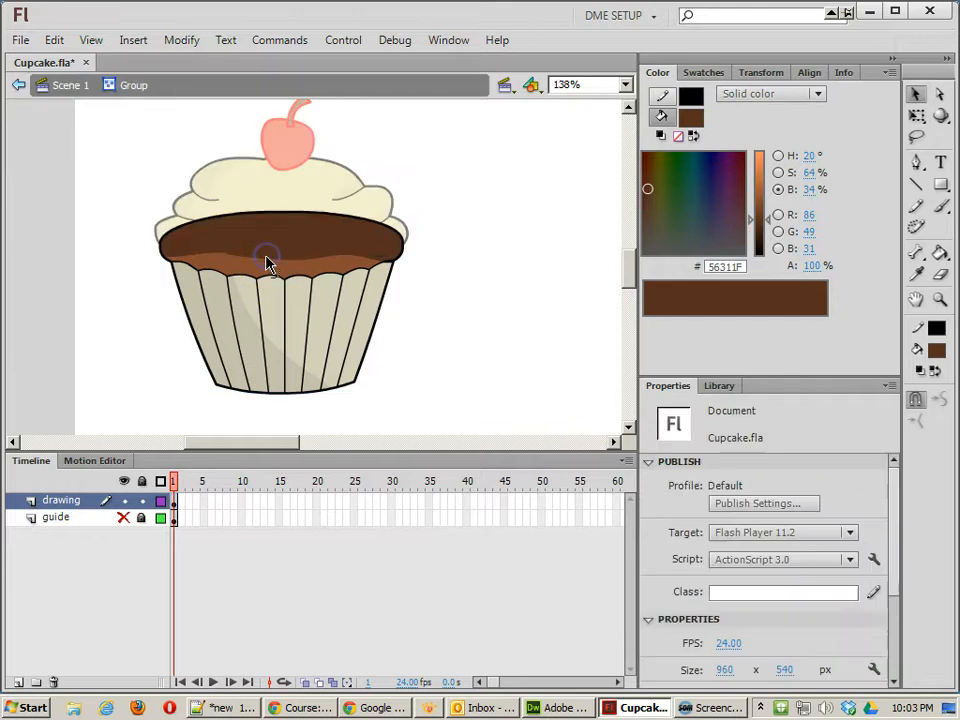
click(262, 260)
drag(271, 255, 271, 254)
double_click(437, 264)
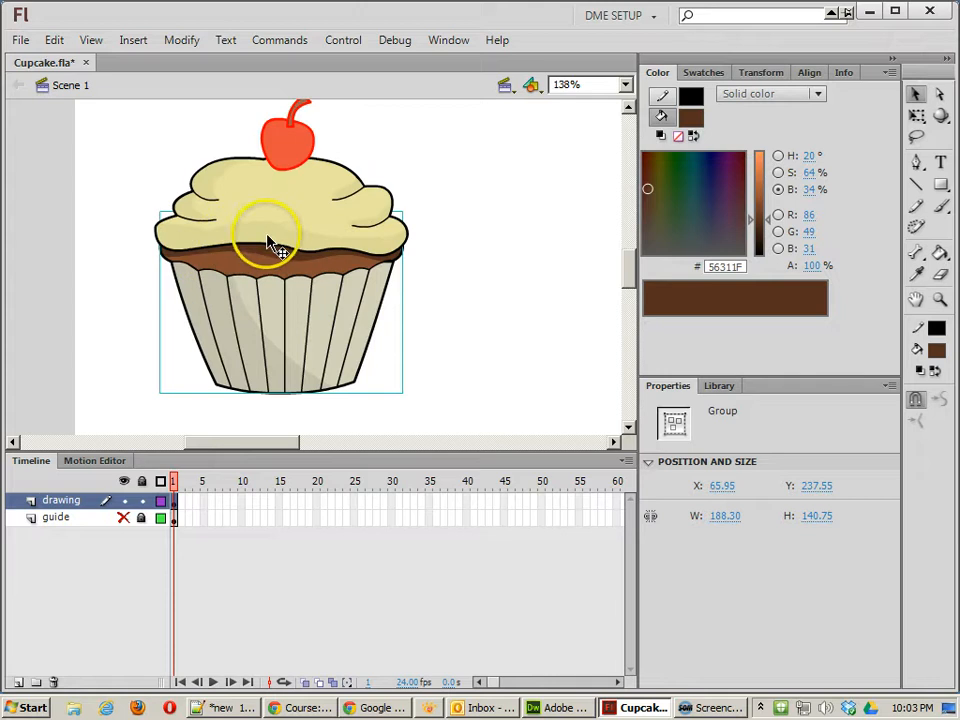
click(462, 282)
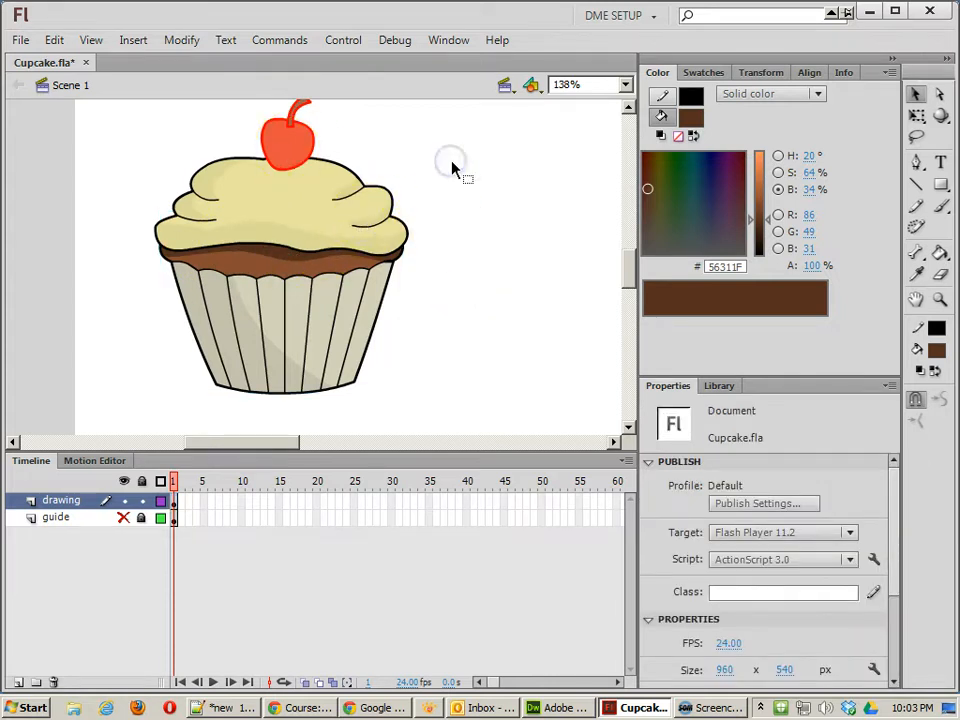
Delete the frosting's entire outer outline inside its group.
key(ctrl+minus)
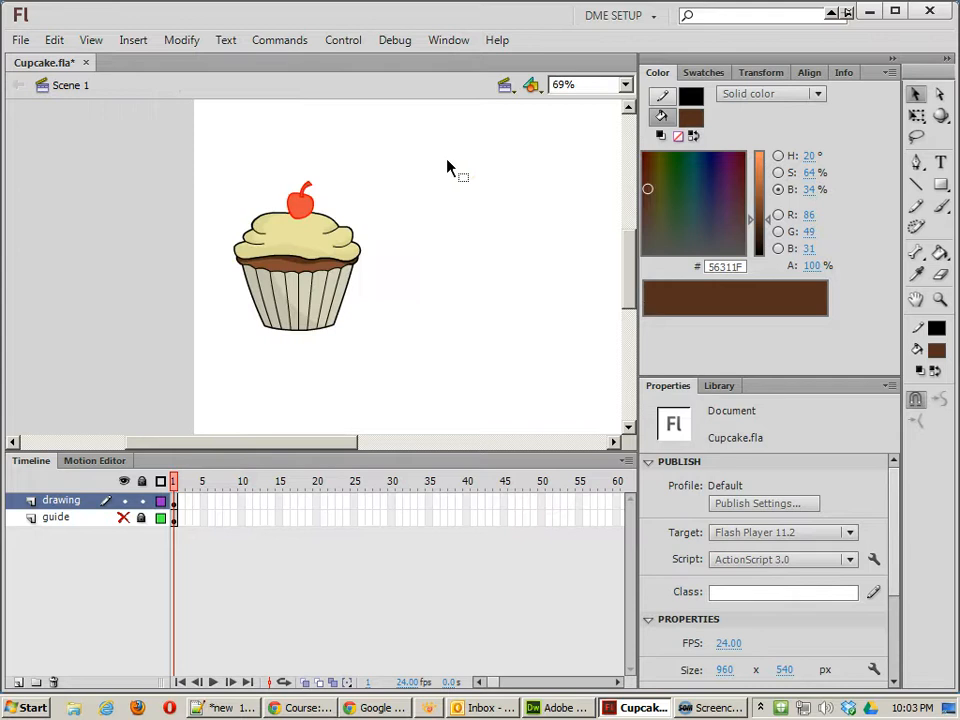
double_click(347, 232)
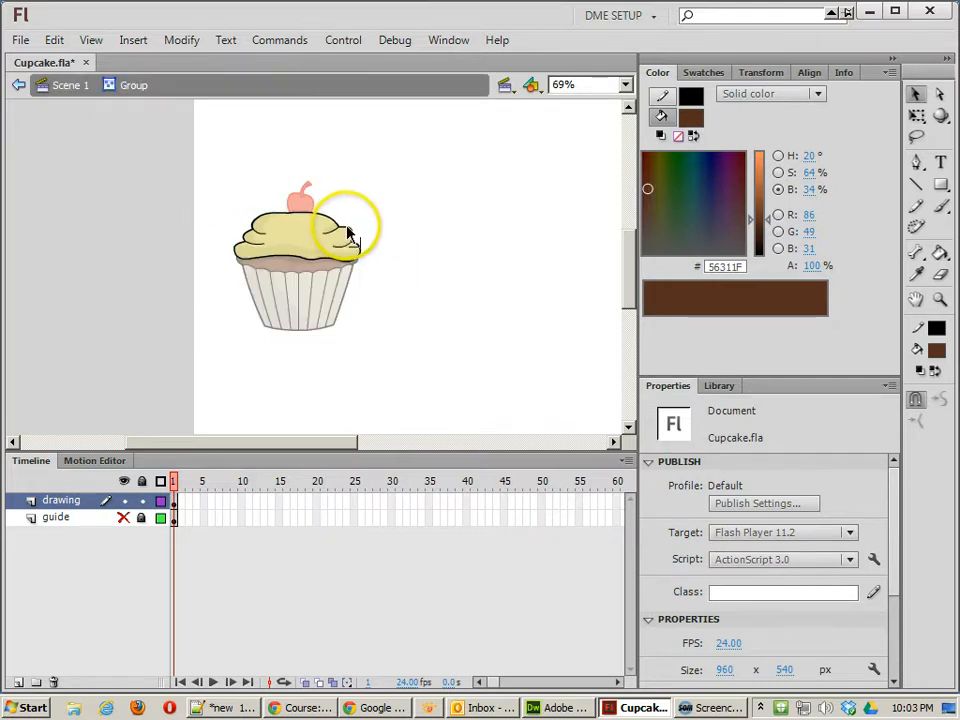
click(355, 232)
click(353, 225)
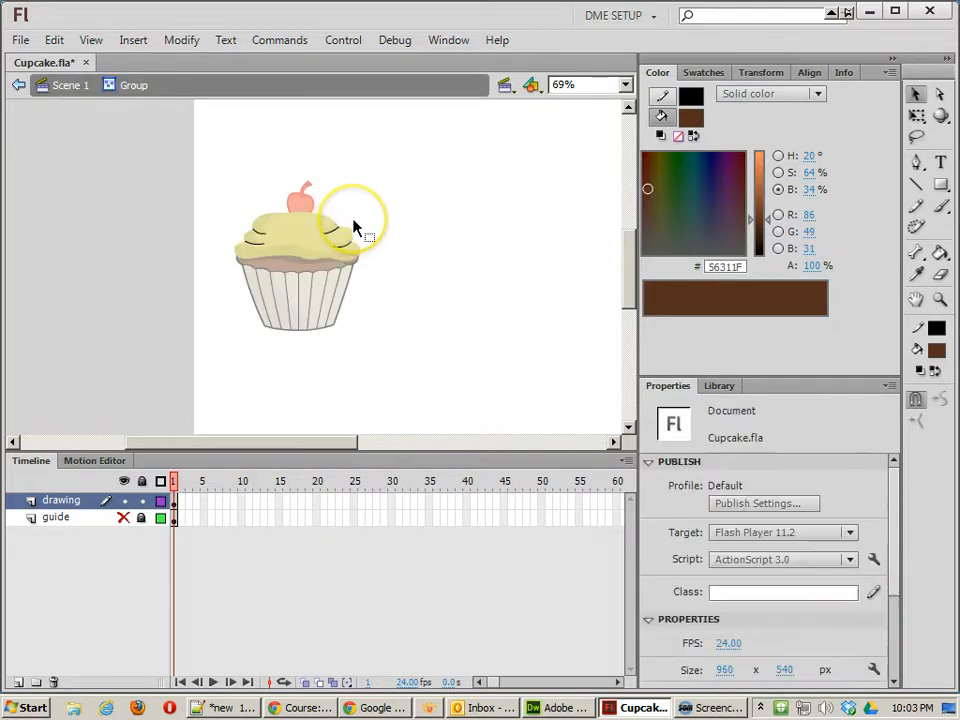
Delete all the remaining inner fold lines of the frosting and return to the main scene.
click(331, 232)
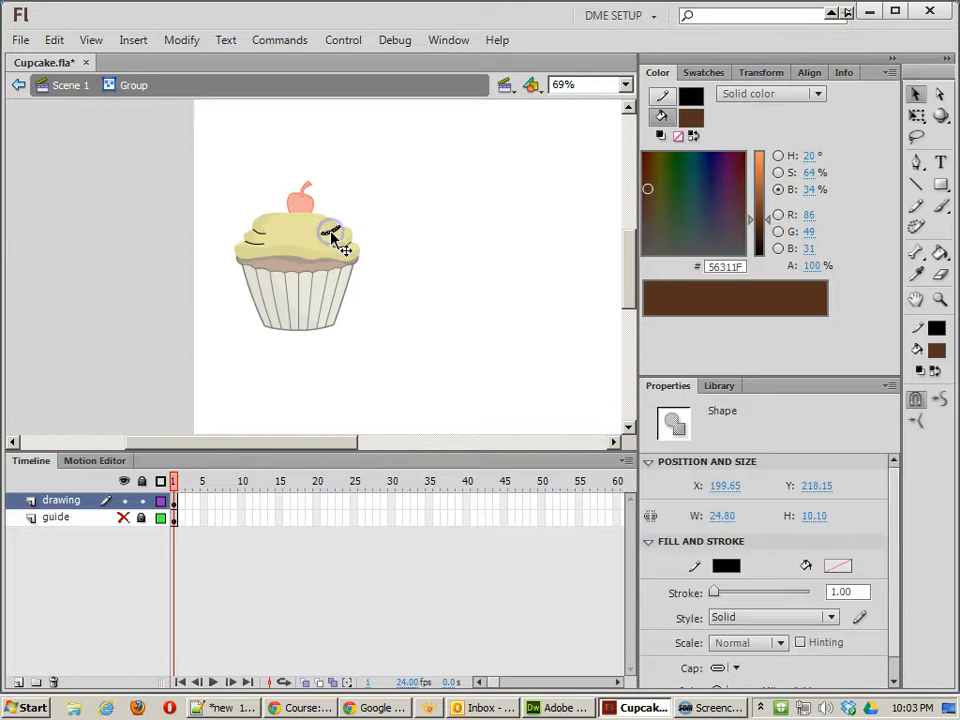
shift+click(256, 236)
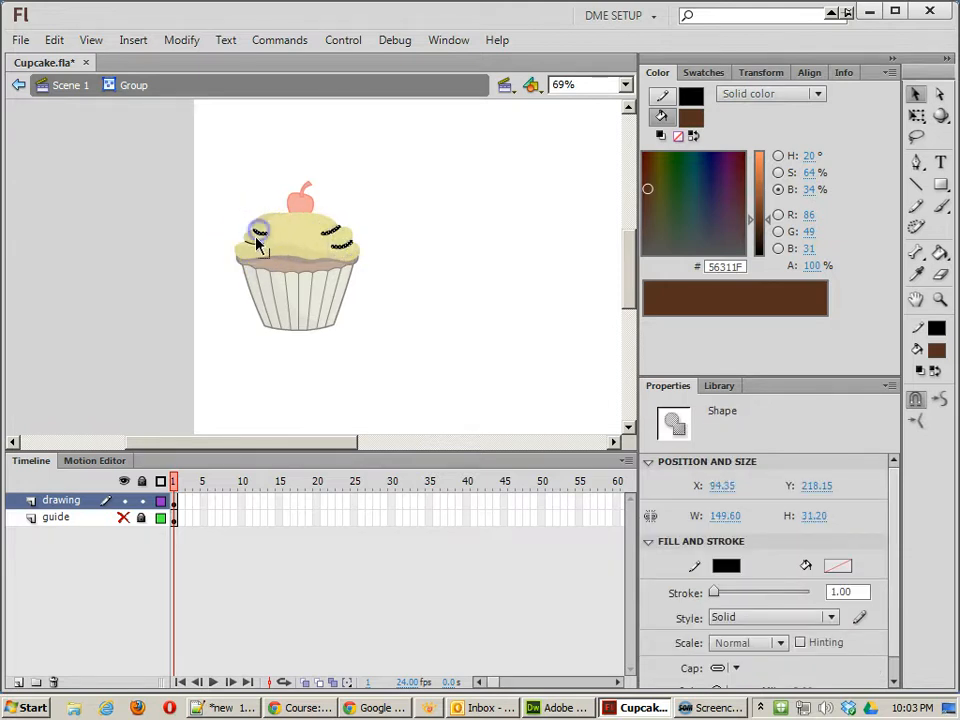
key(Delete)
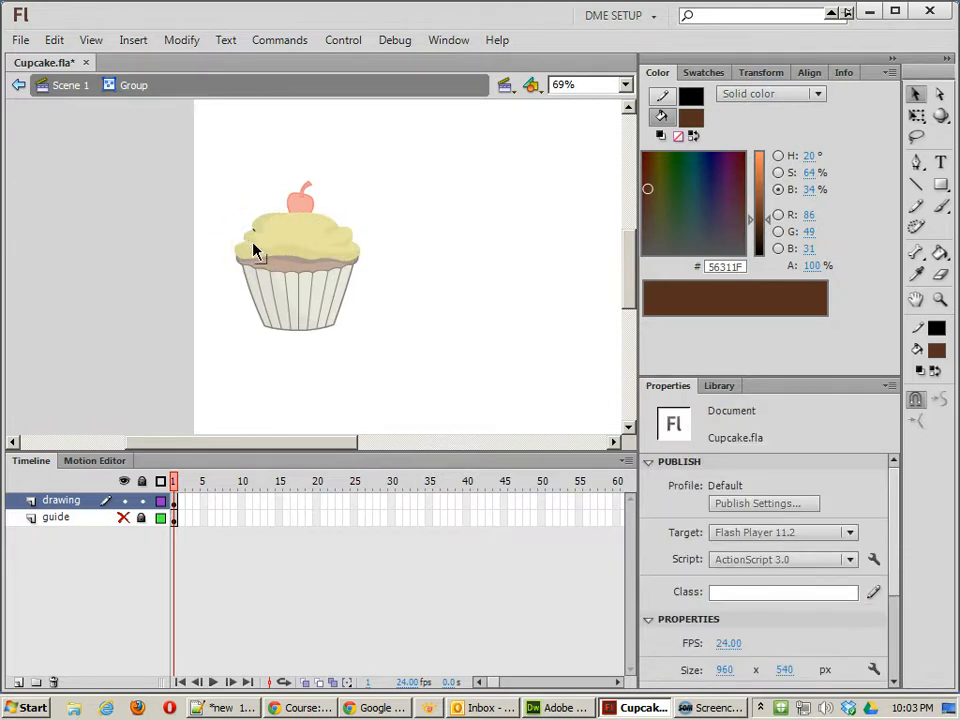
click(253, 232)
key(Delete)
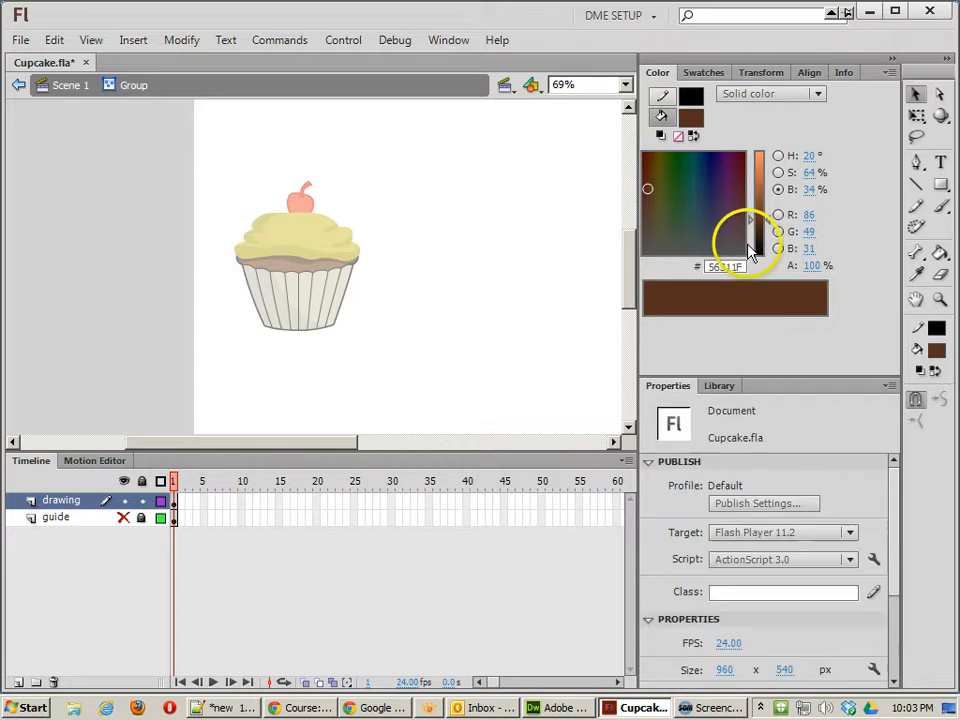
double_click(400, 227)
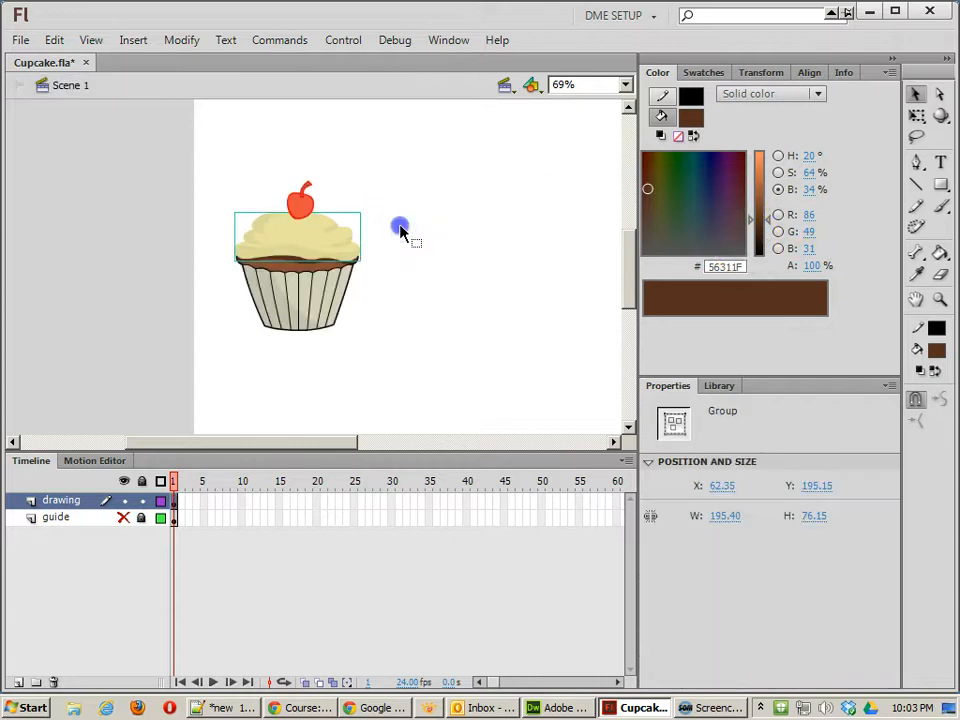
click(401, 227)
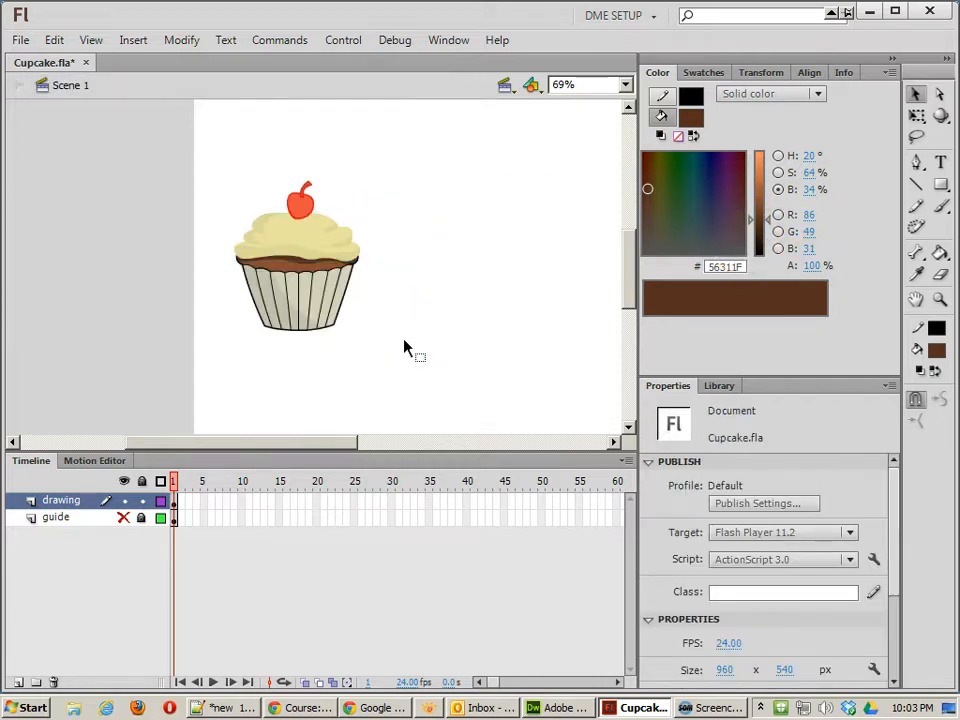
Try deleting the outer outline and all pleat lines of the cupcake base inside its group.
double_click(345, 292)
double_click(345, 292)
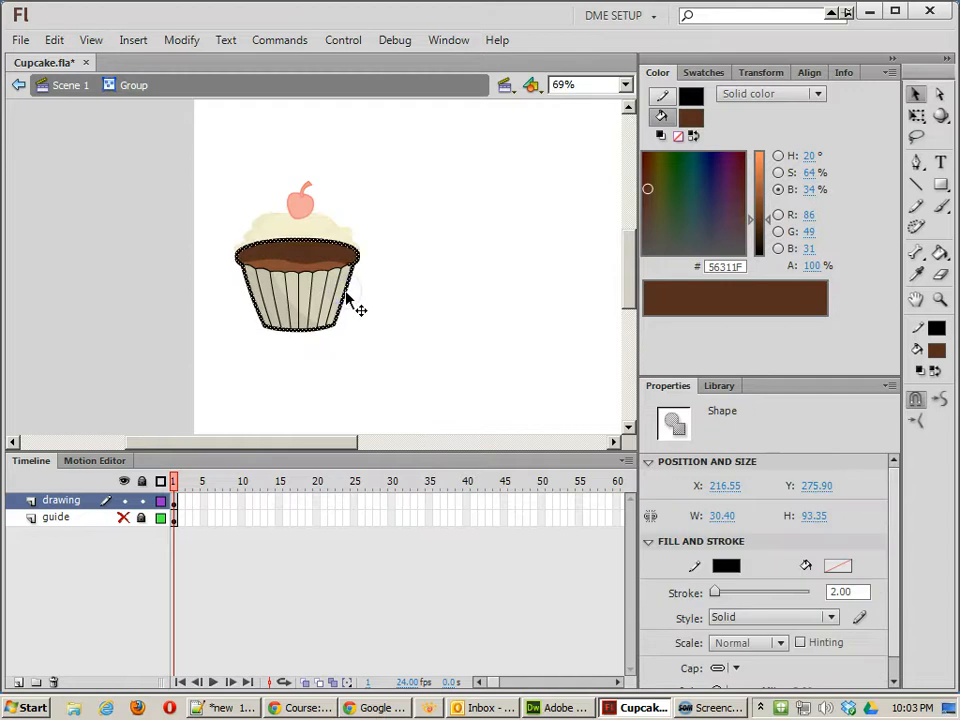
shift+double_click(337, 290)
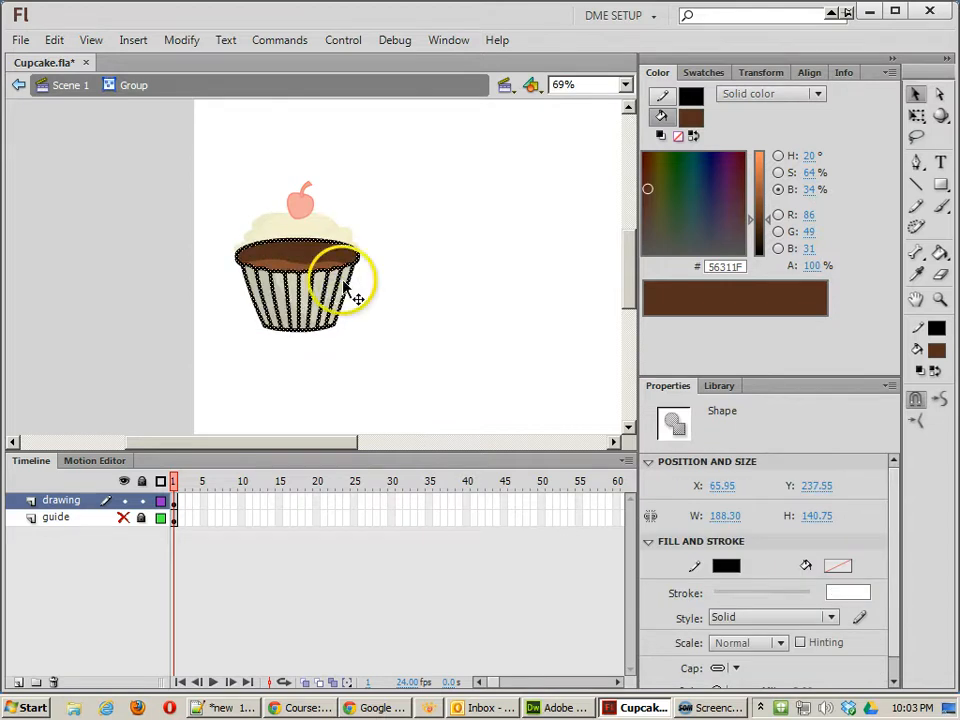
key(Delete)
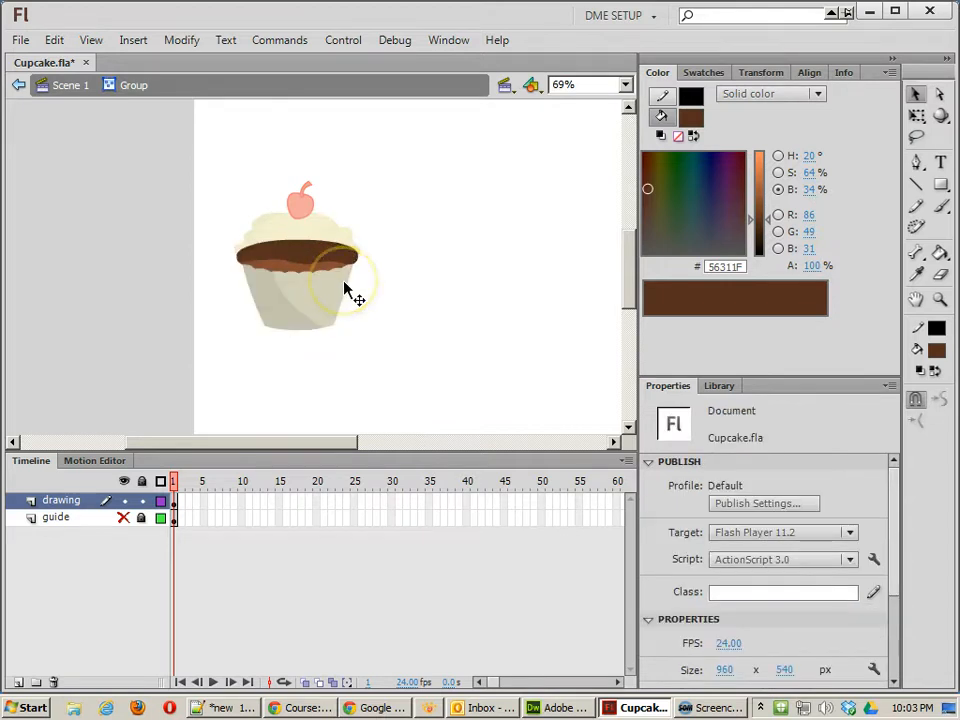
Undo the deletion of the cupcake base's lines and return to the main scene with nothing selected.
key(ctrl+z)
click(394, 285)
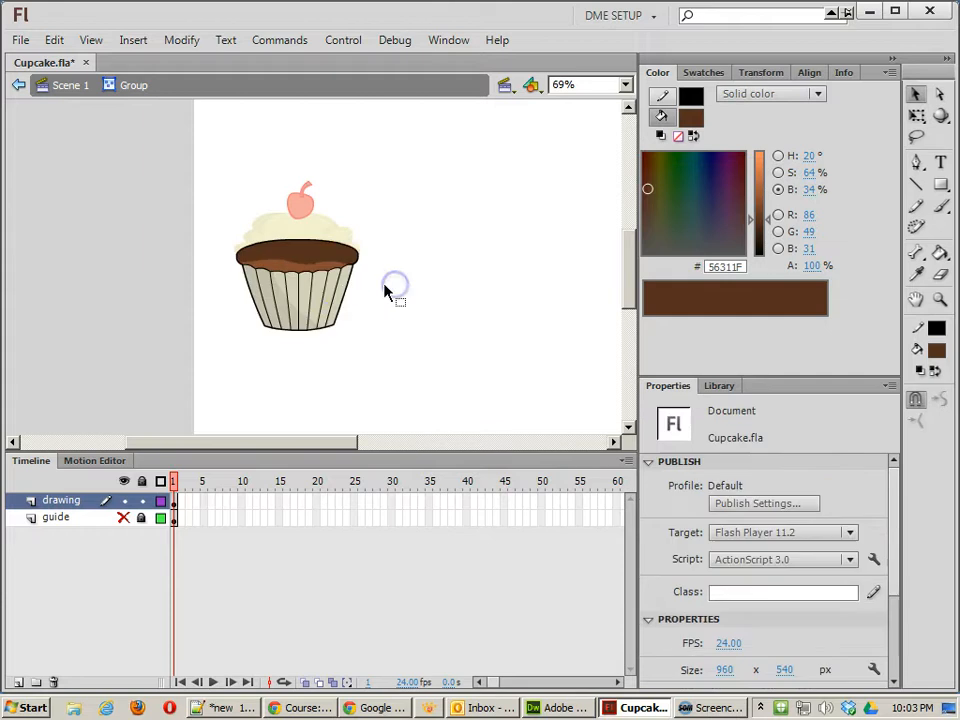
key(ctrl+z)
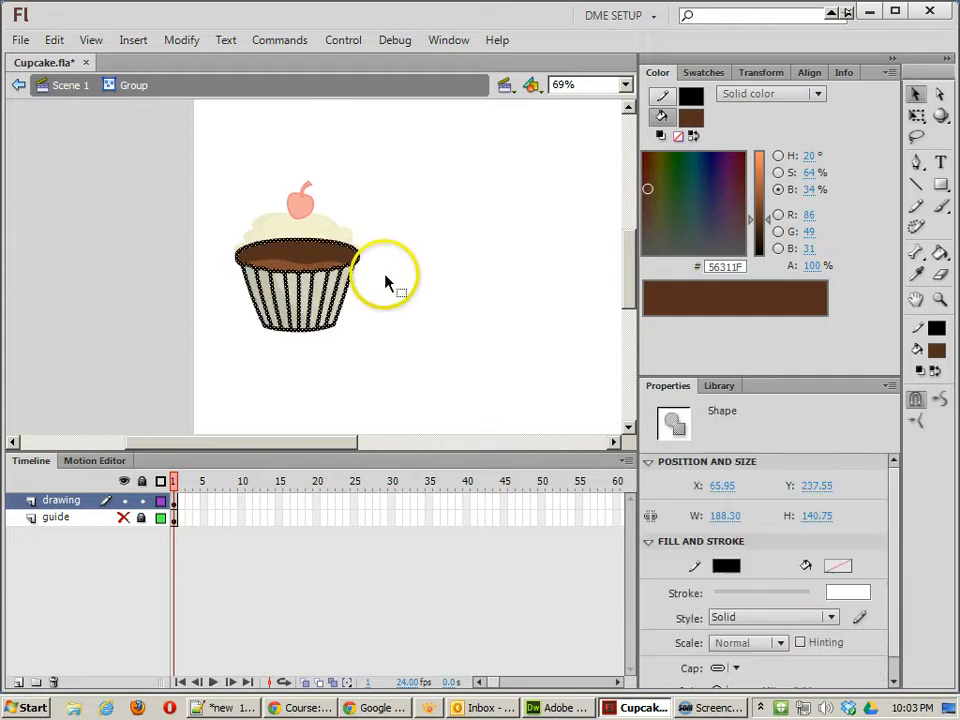
double_click(386, 281)
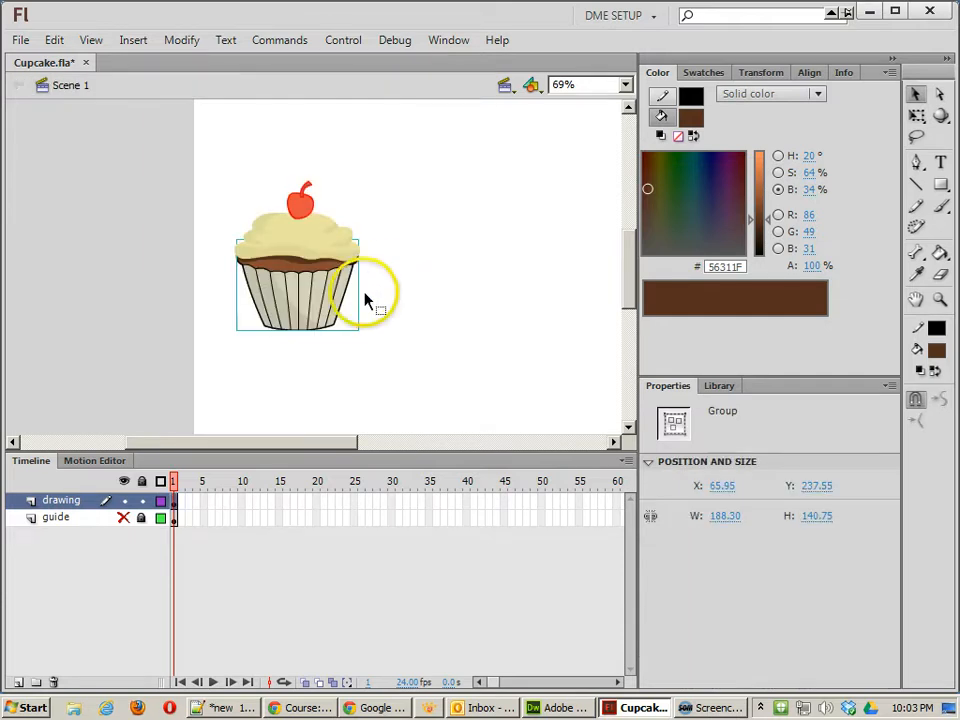
click(440, 287)
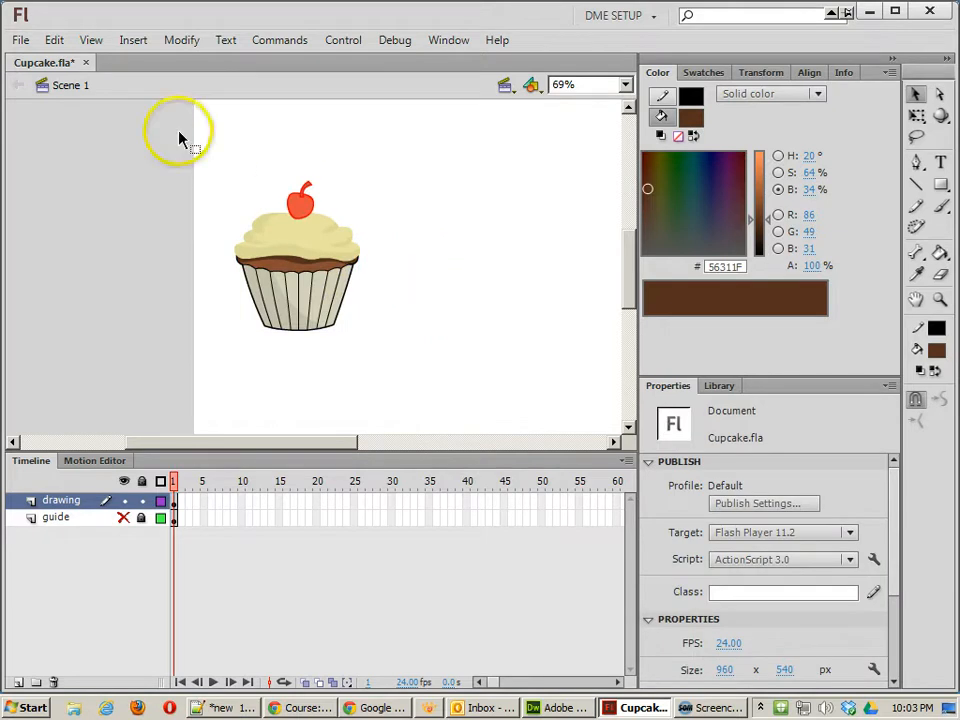
Convert the cherry, frosting and base groups together into a Movie Clip library symbol named cupcake.
drag(220, 170, 393, 357)
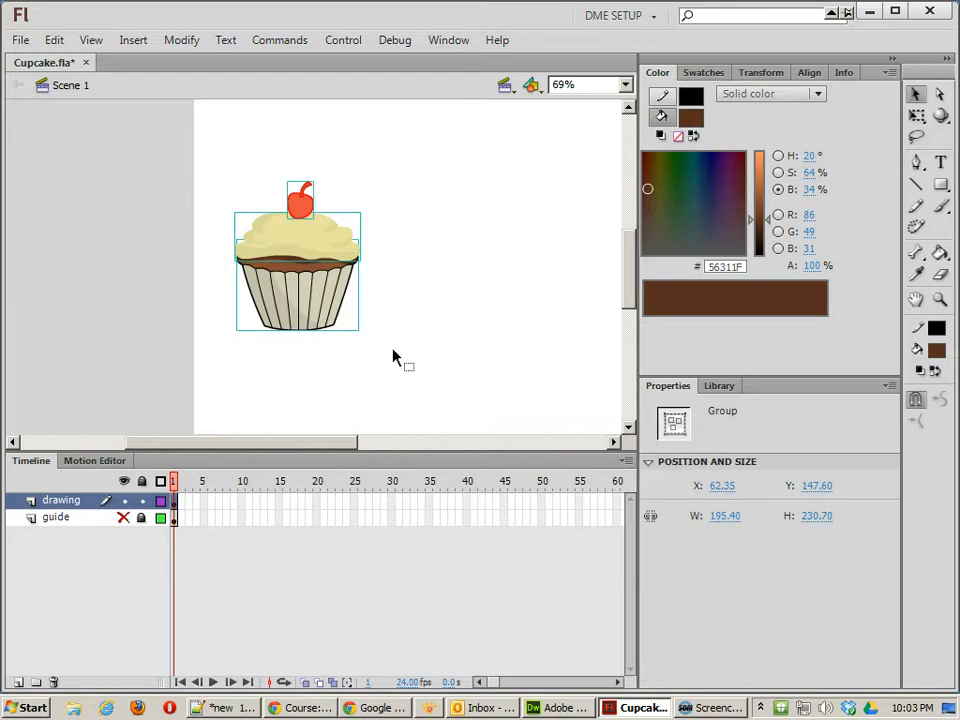
click(716, 388)
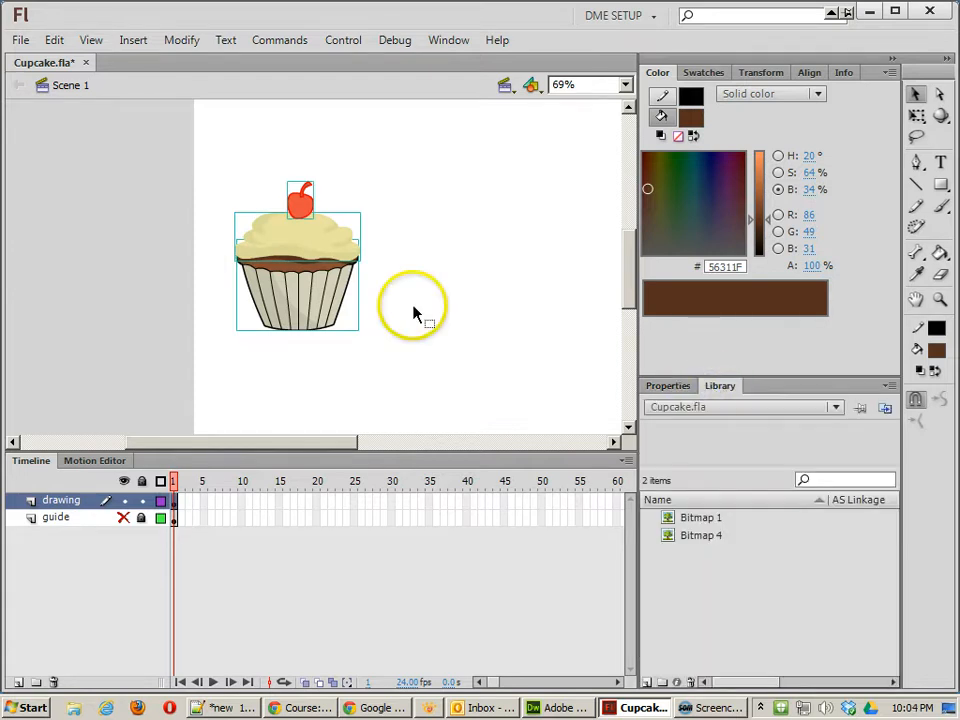
click(706, 534)
click(709, 520)
click(706, 538)
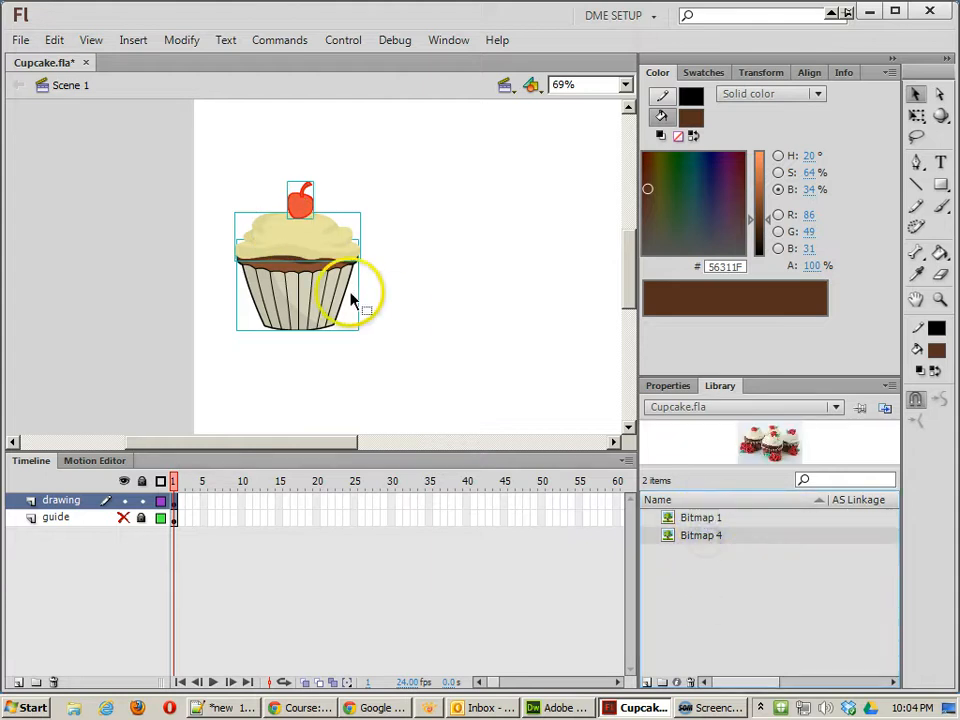
drag(295, 248, 709, 572)
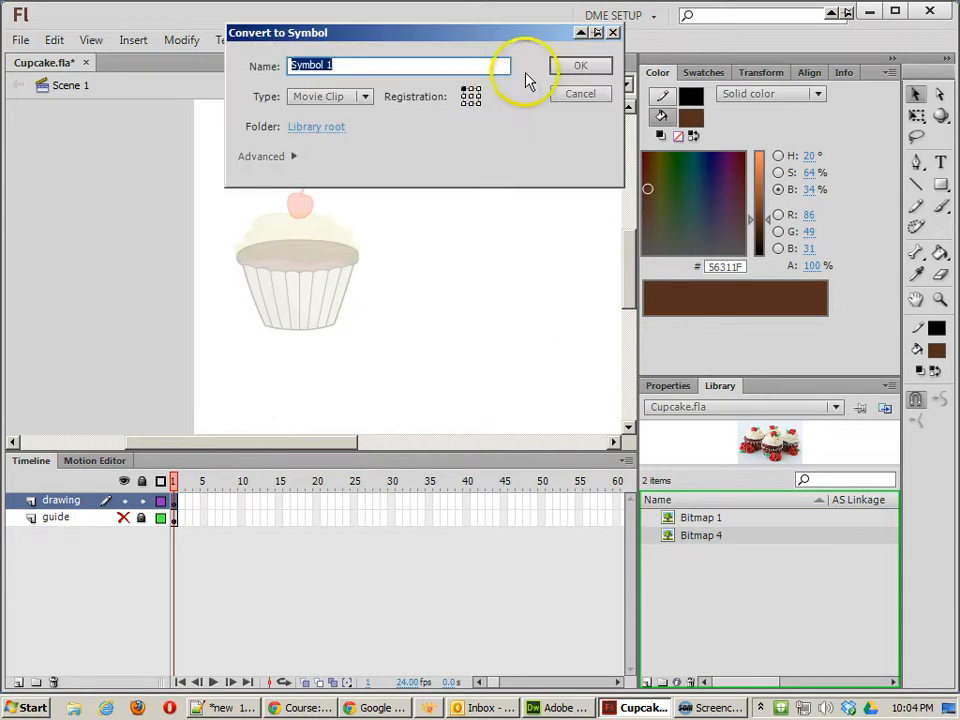
text(cup)
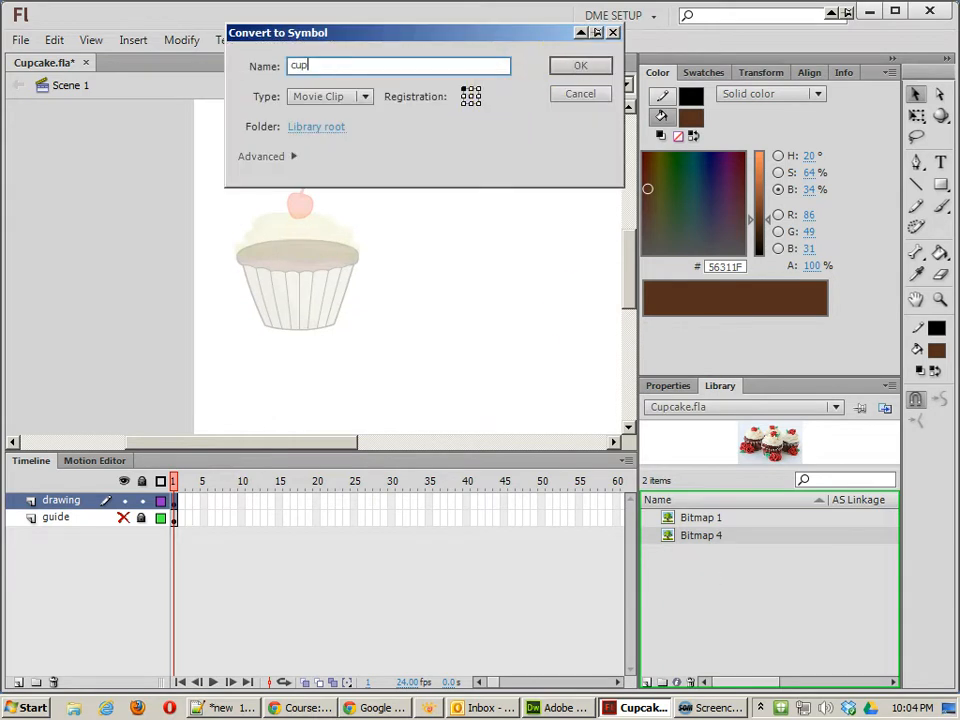
text(cake)
click(576, 66)
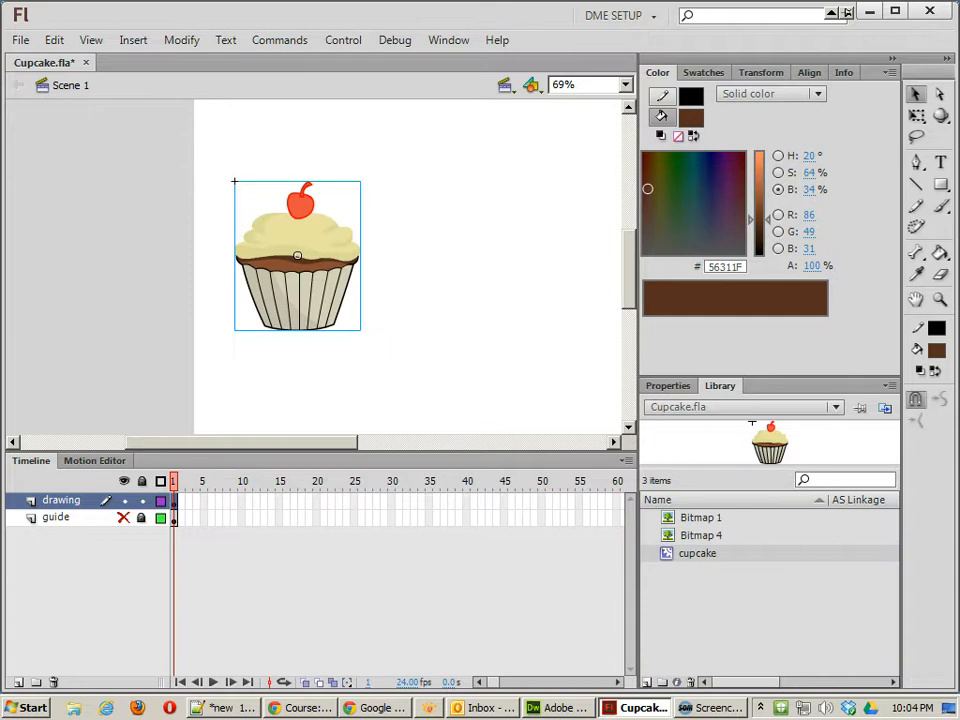
Duplicate the cupcake twice on the stage and delete all three instances.
mouse_move(338, 256)
mouse_down()
mouse_move(491, 291)
mouse_move(334, 257)
mouse_up()
drag(328, 261, 436, 194)
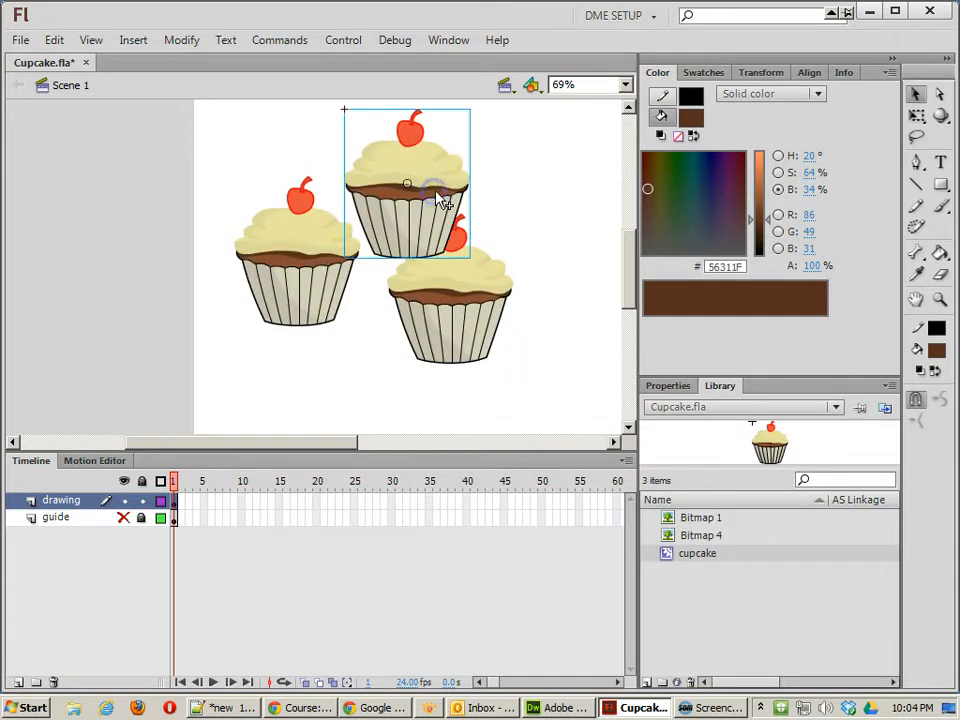
shift+click(317, 272)
shift+click(457, 335)
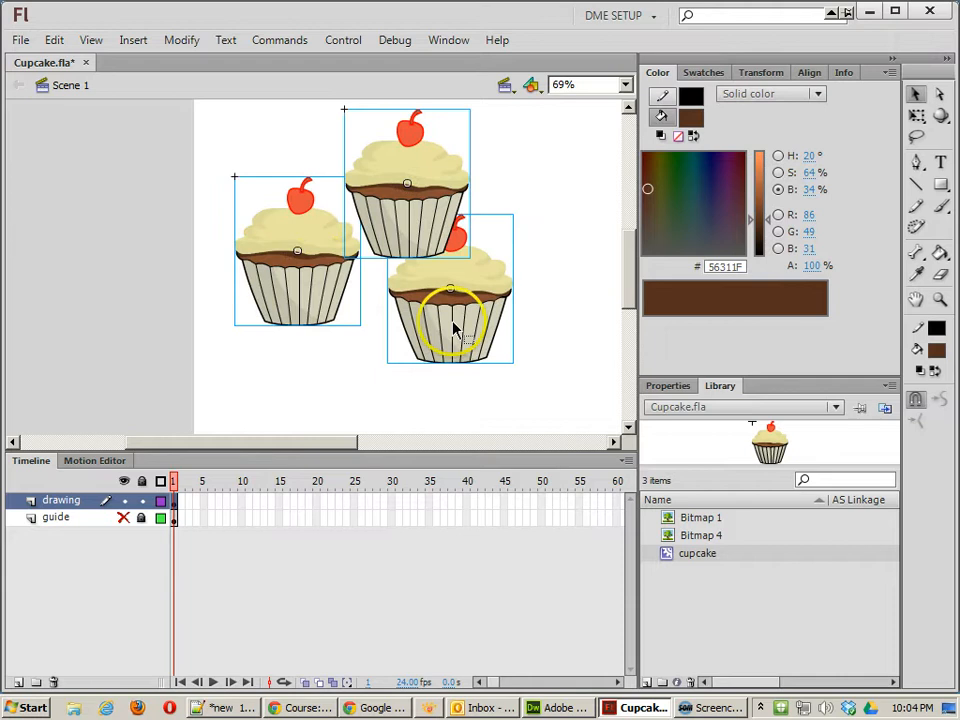
key(Delete)
Place one cupcake instance from the library on the stage, then test the movie and close the preview.
drag(668, 563, 324, 212)
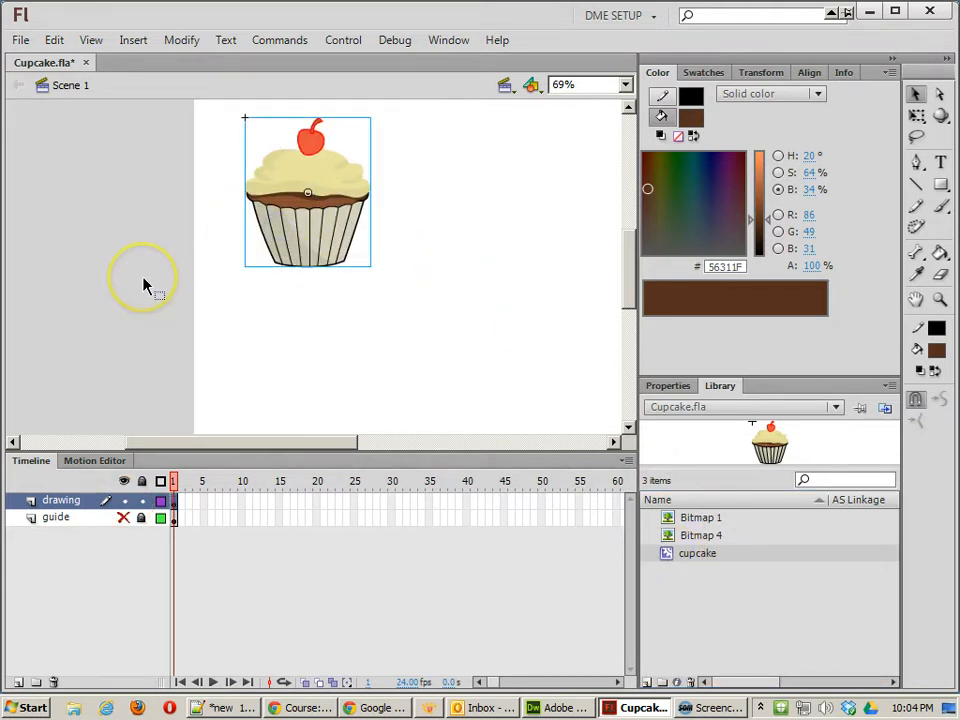
key(ctrl+Return)
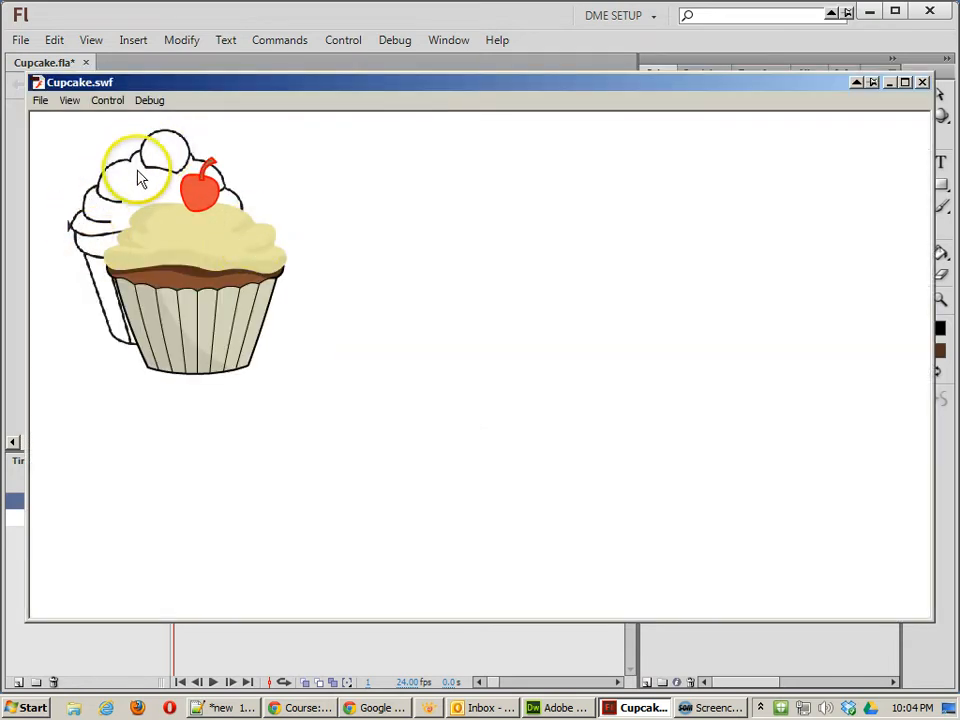
click(922, 83)
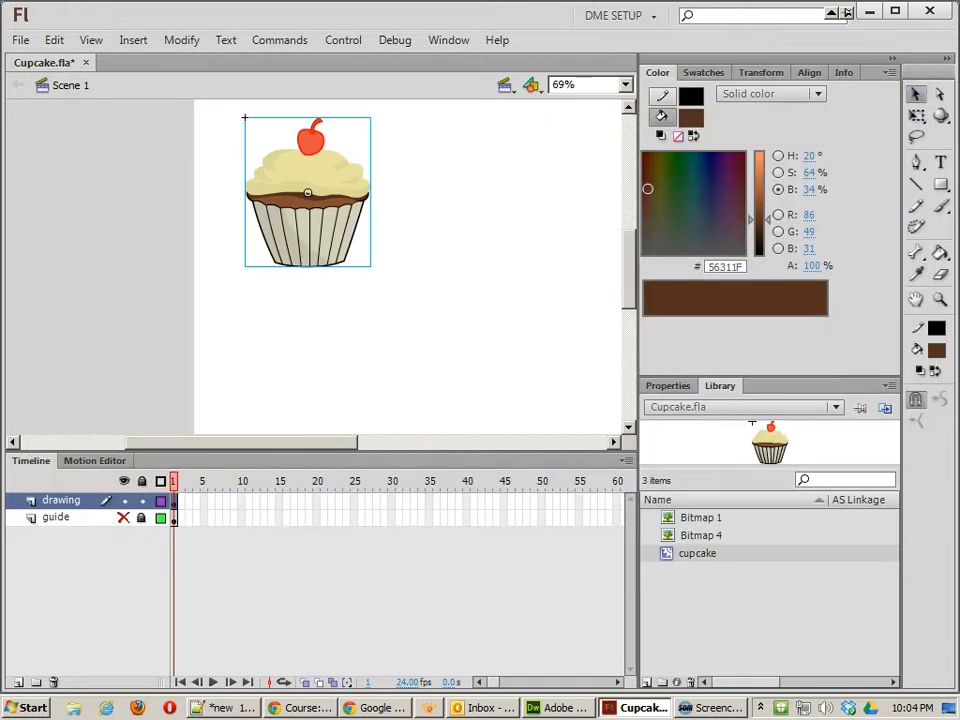
Convert the guide layer into a Guide layer, then test the movie again and close the preview.
right_click(68, 522)
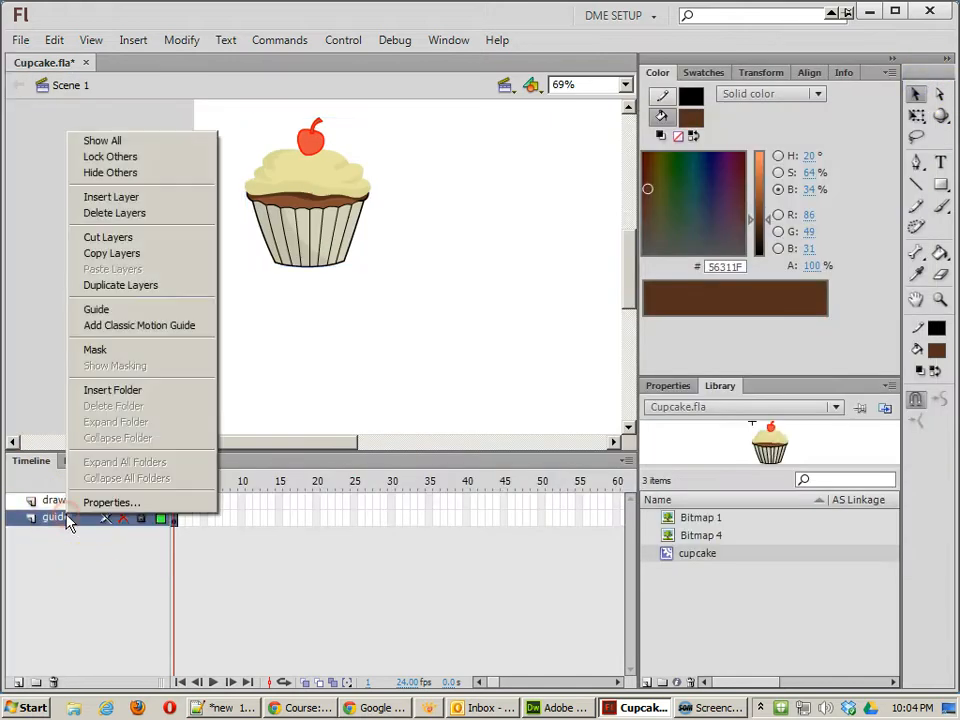
click(116, 314)
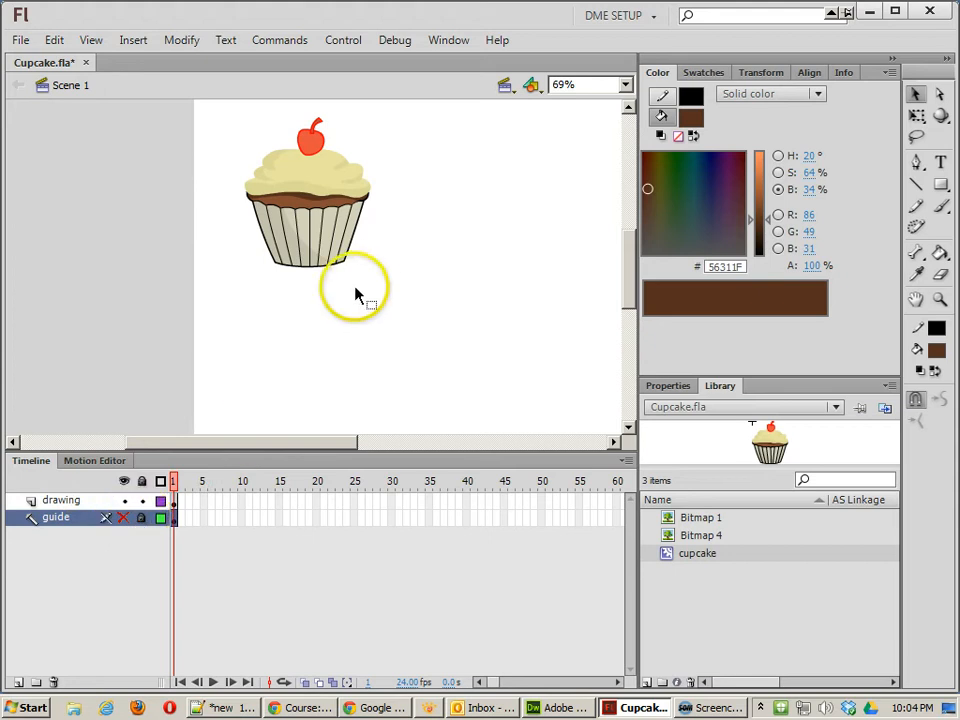
click(327, 190)
key(ctrl+Return)
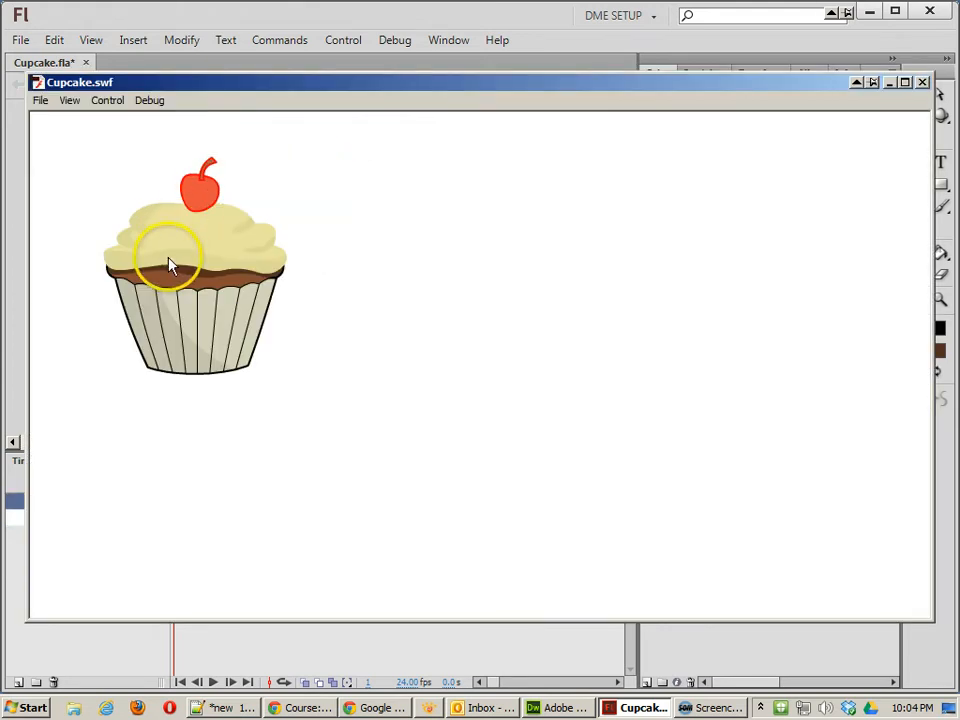
click(922, 84)
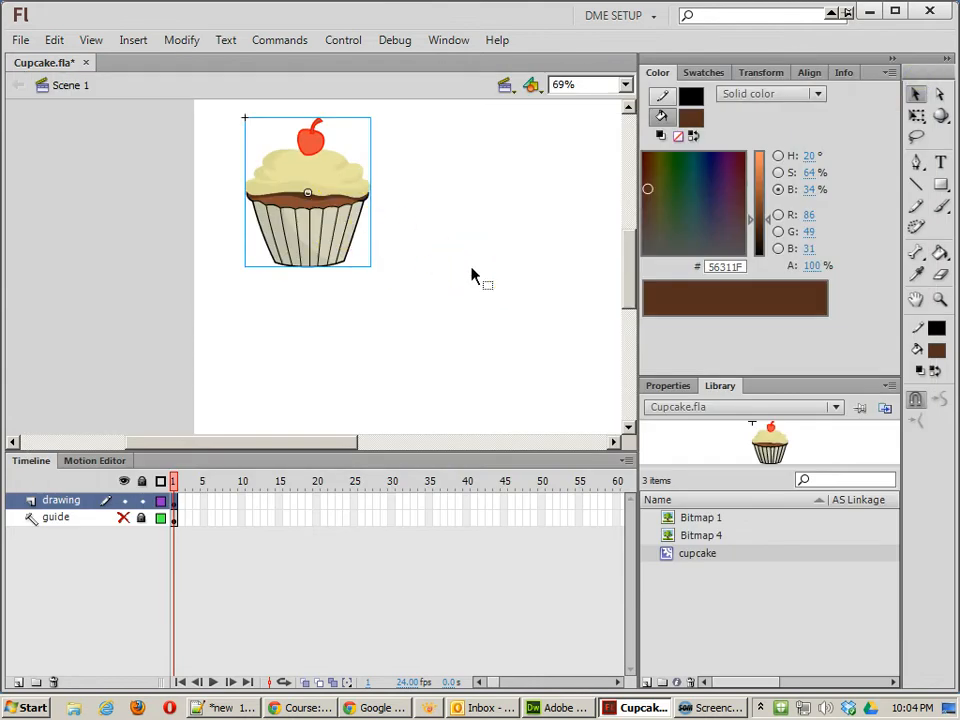